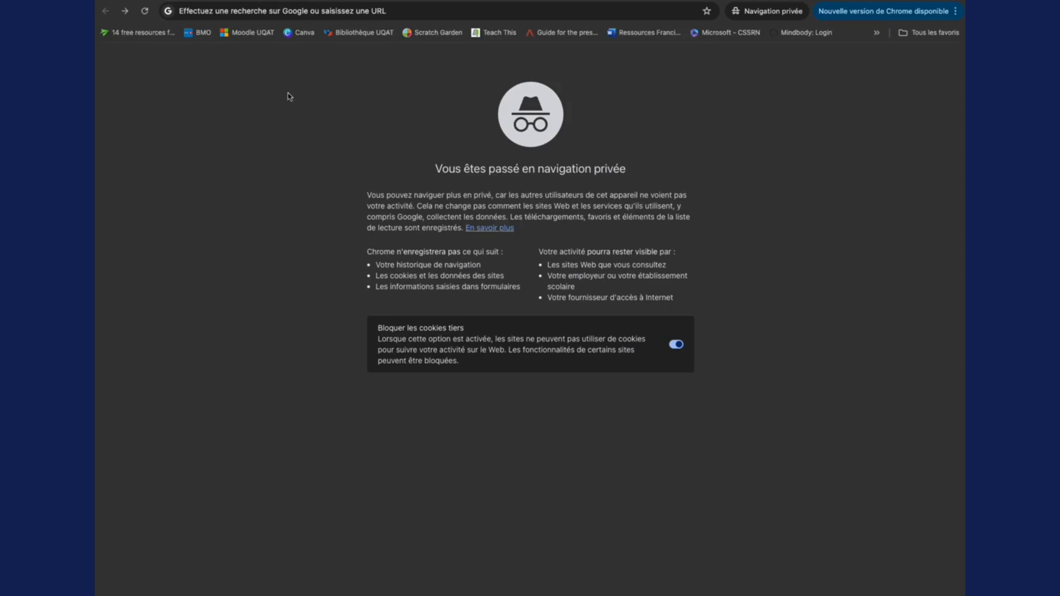
Search Google for "apprendre le français" and open the Gouvernement du Québec result hosted at apprendrelefrancais.immigration-quebec.gouv.qc.ca.
click(223, 15)
text(Apprendre le)
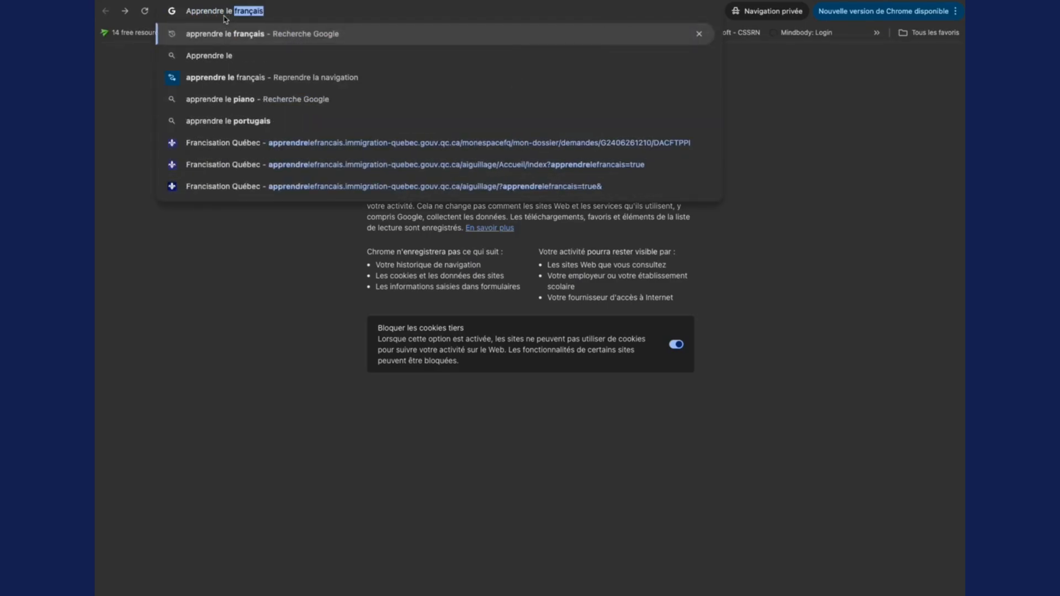
key(Return)
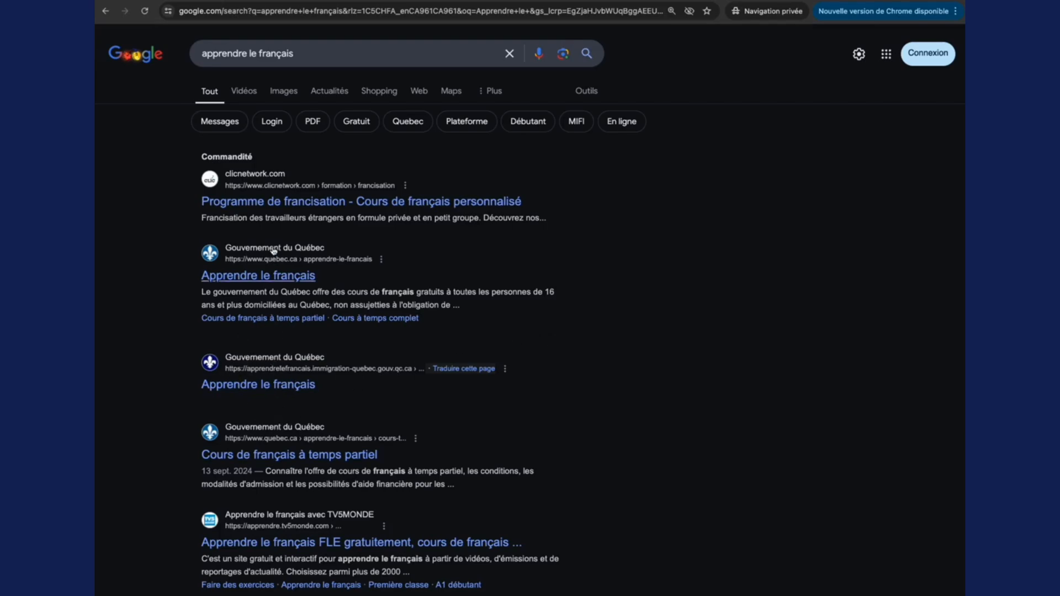
click(261, 388)
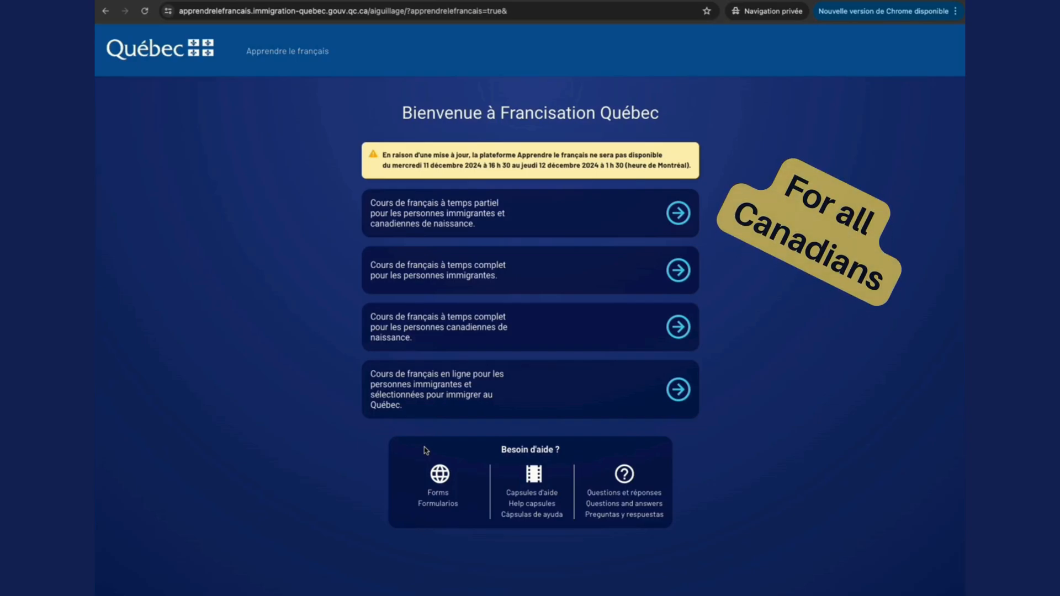
Choose the part-time French courses for immigrants and Canadian-born people, and start creating a new account.
click(678, 214)
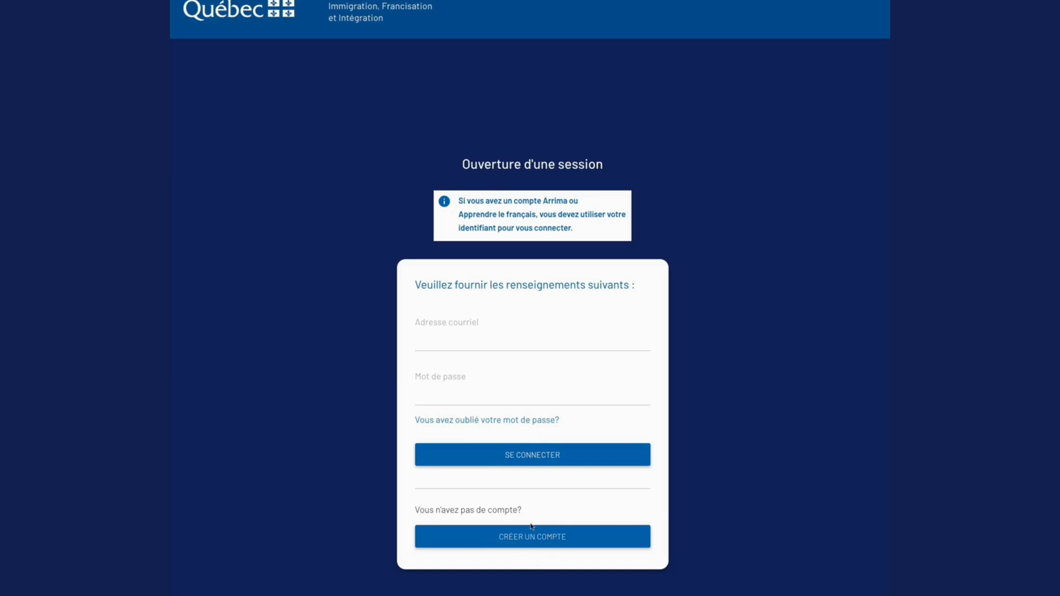
click(520, 538)
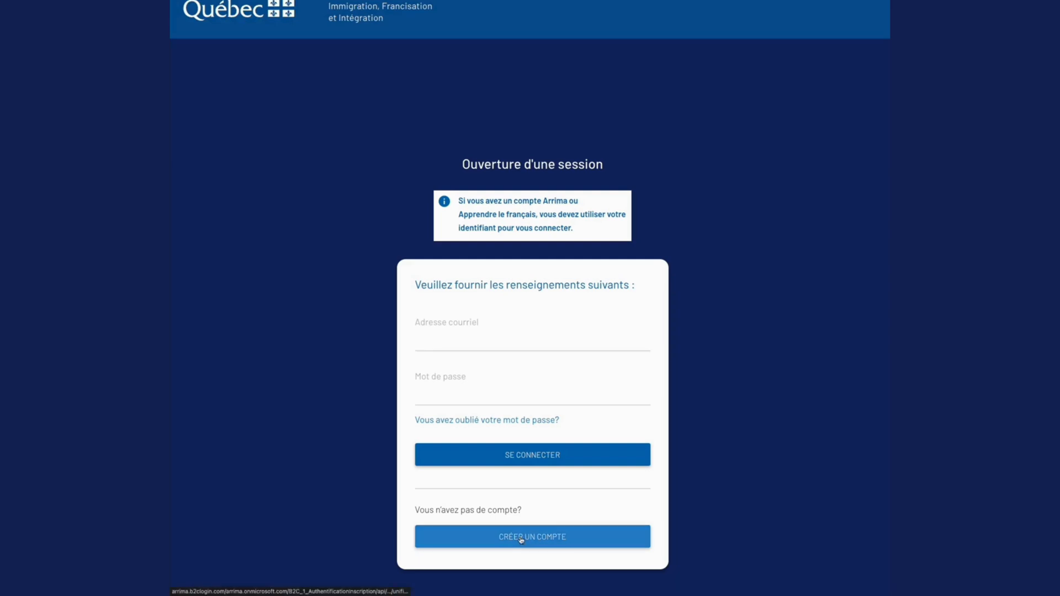
click(521, 538)
Fill in the account's e-mail address, request a verification code, and enter and validate that code.
click(469, 326)
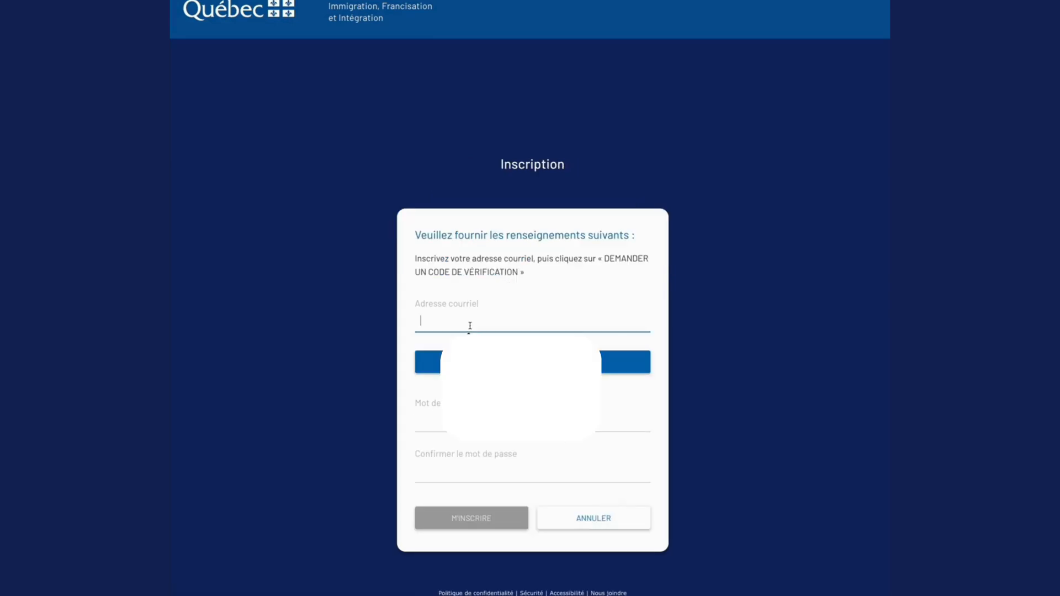
key(ctrl+v)
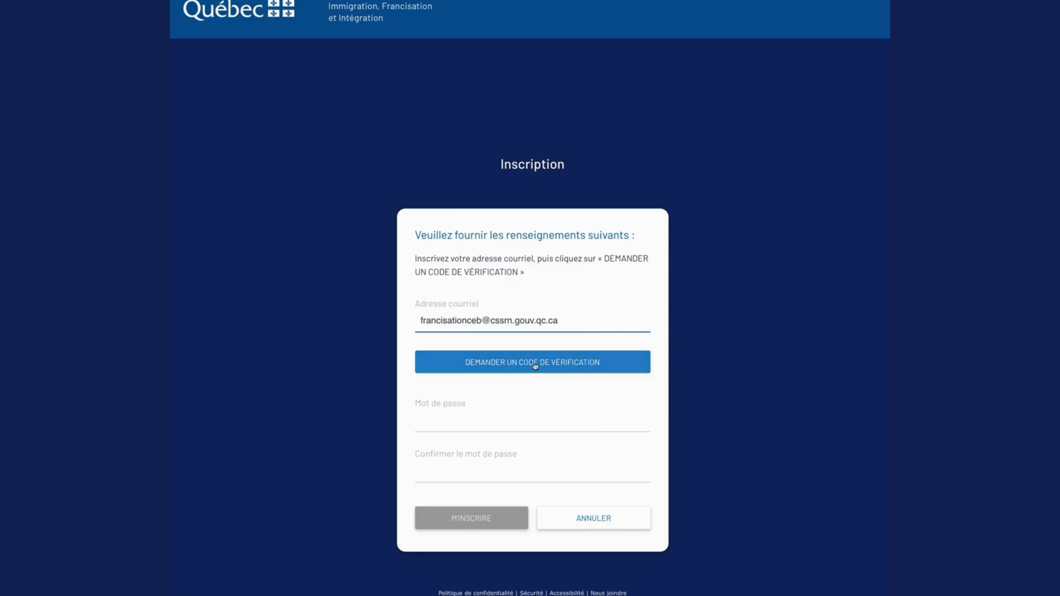
click(534, 363)
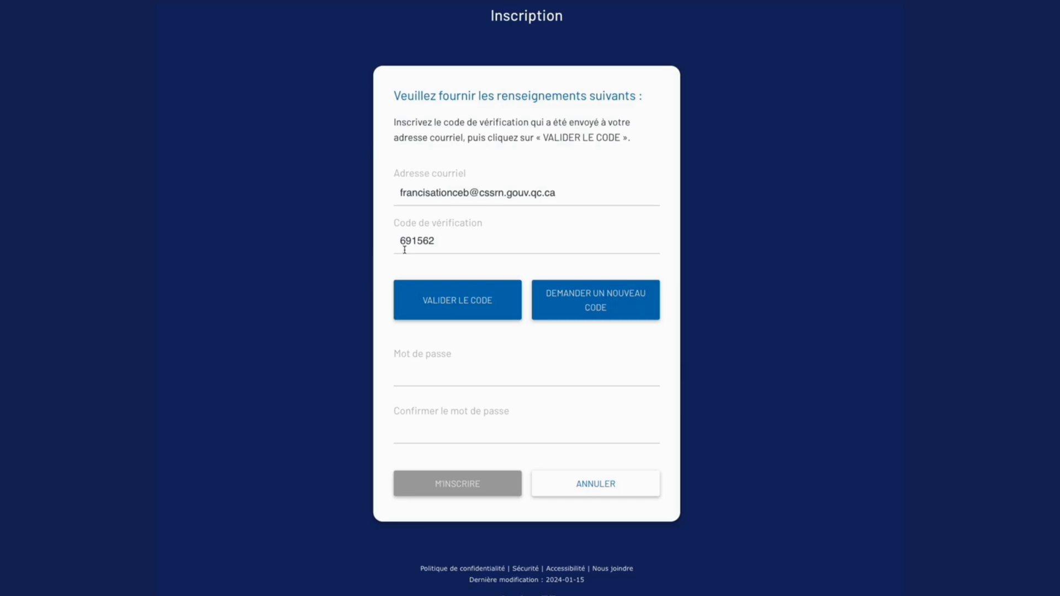
click(474, 302)
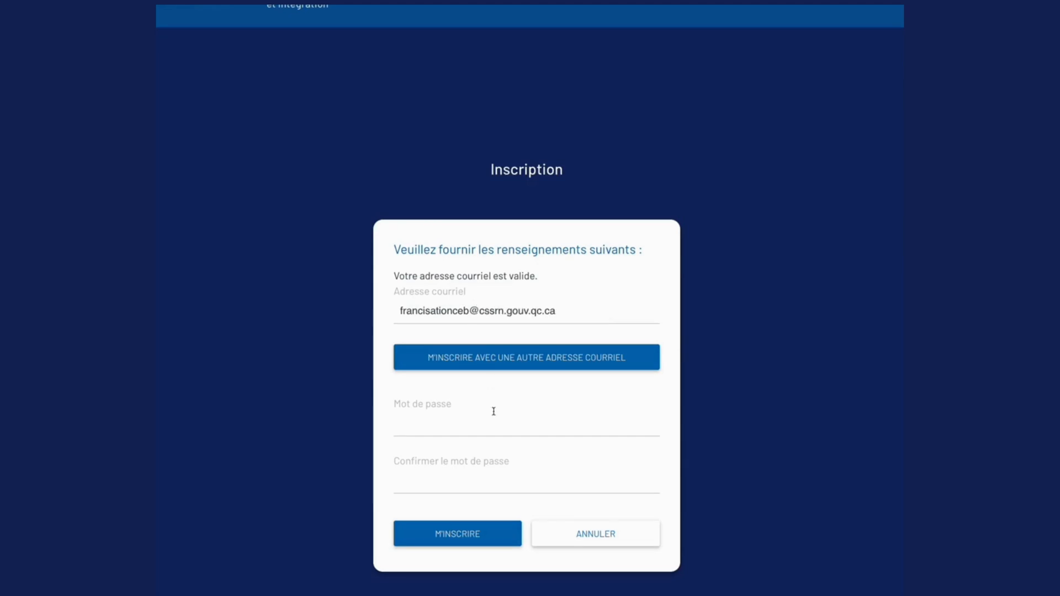
Enter and confirm the account password, and submit the registration.
click(436, 428)
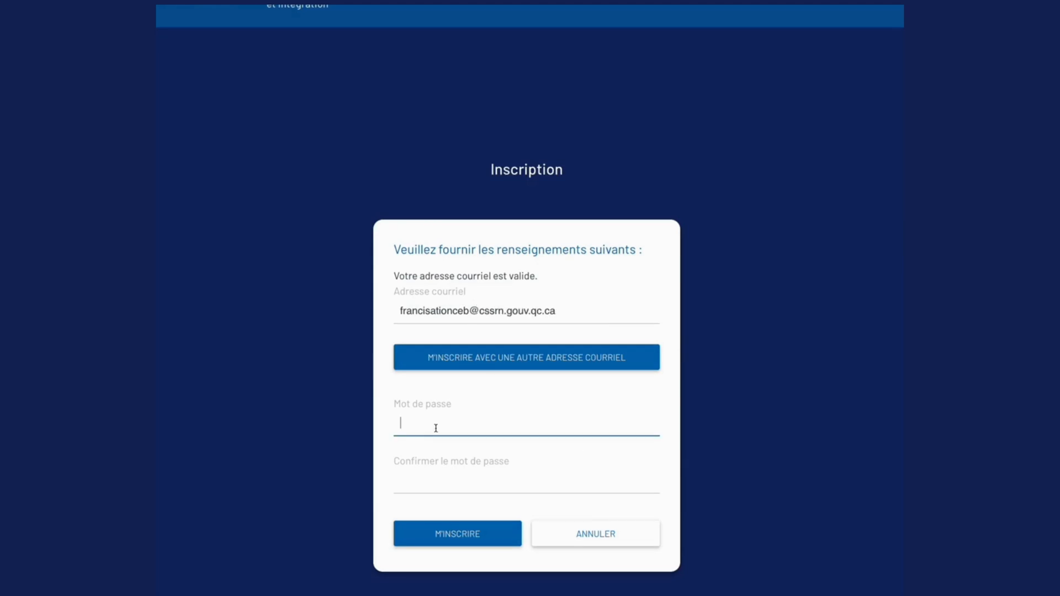
text(a)
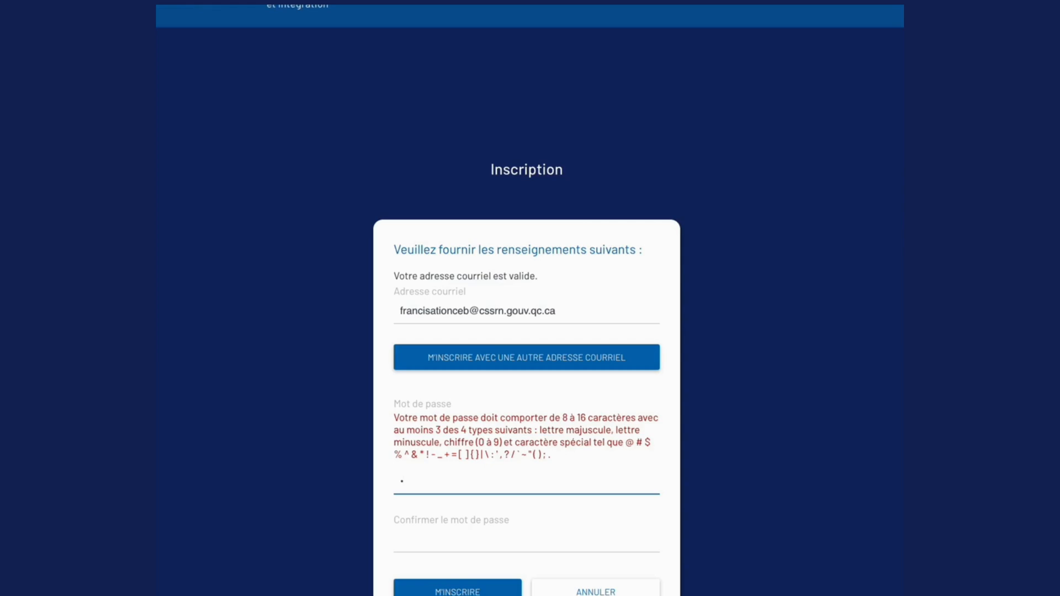
key(BackSpace)
text(********)
key(Tab)
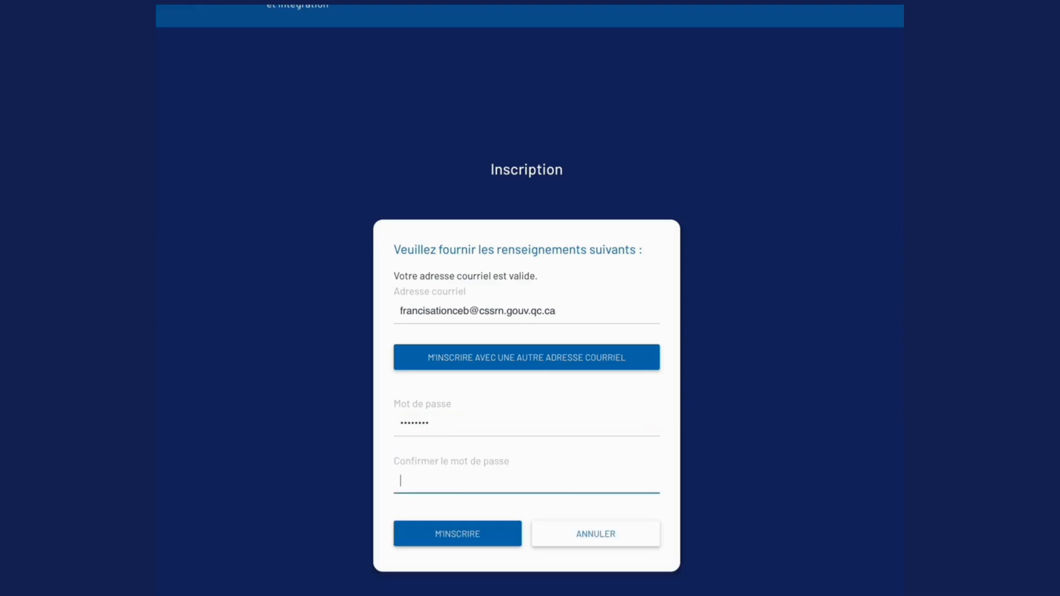
text(********)
key(BackSpace)
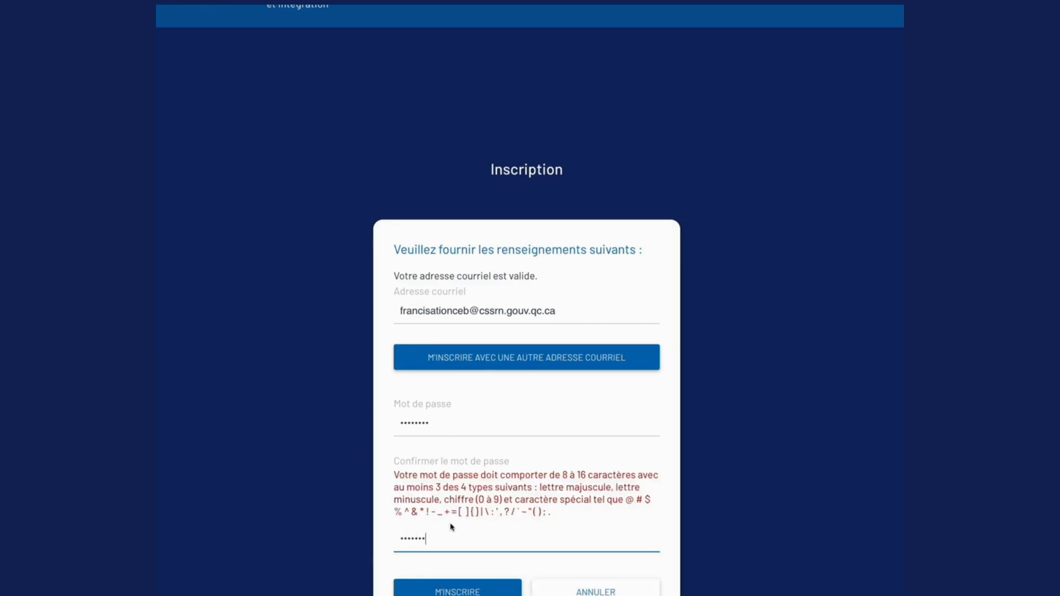
text(*)
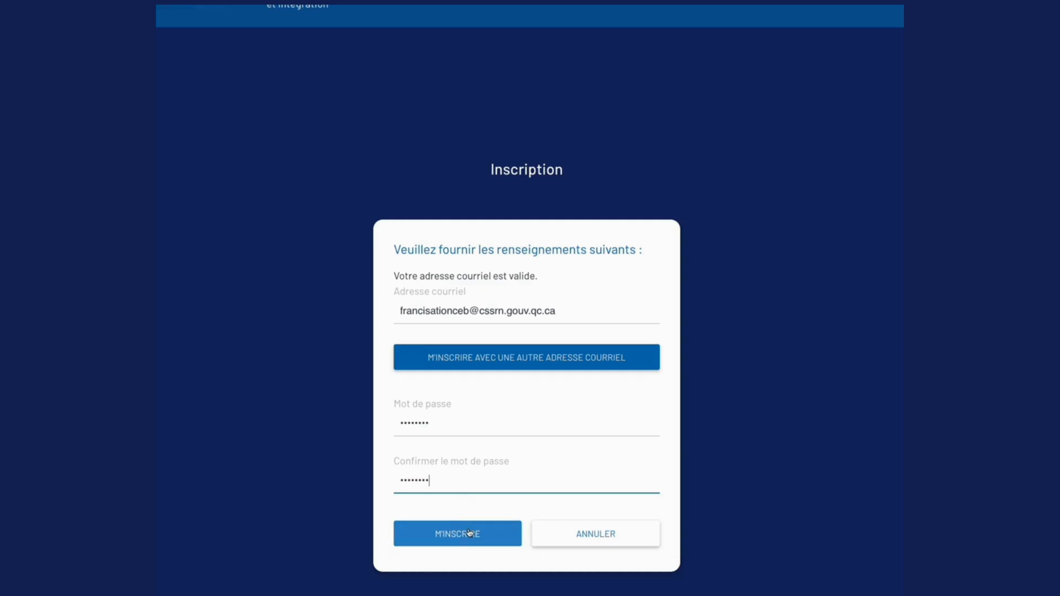
click(469, 534)
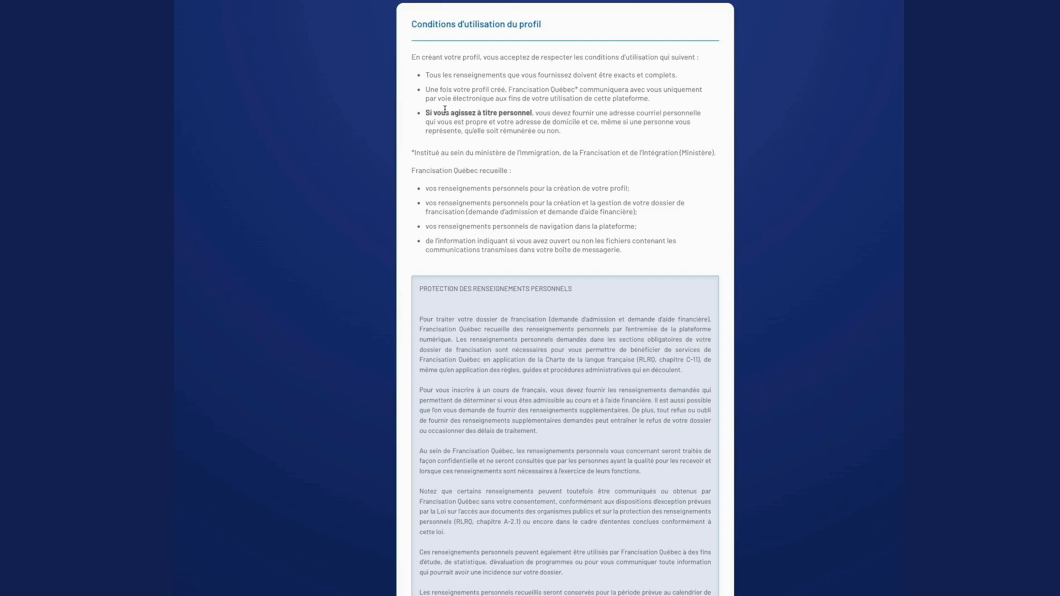
Review the profile terms, accept both the profile and the general conditions of use, and continue.
scroll(445, 109, down, 2)
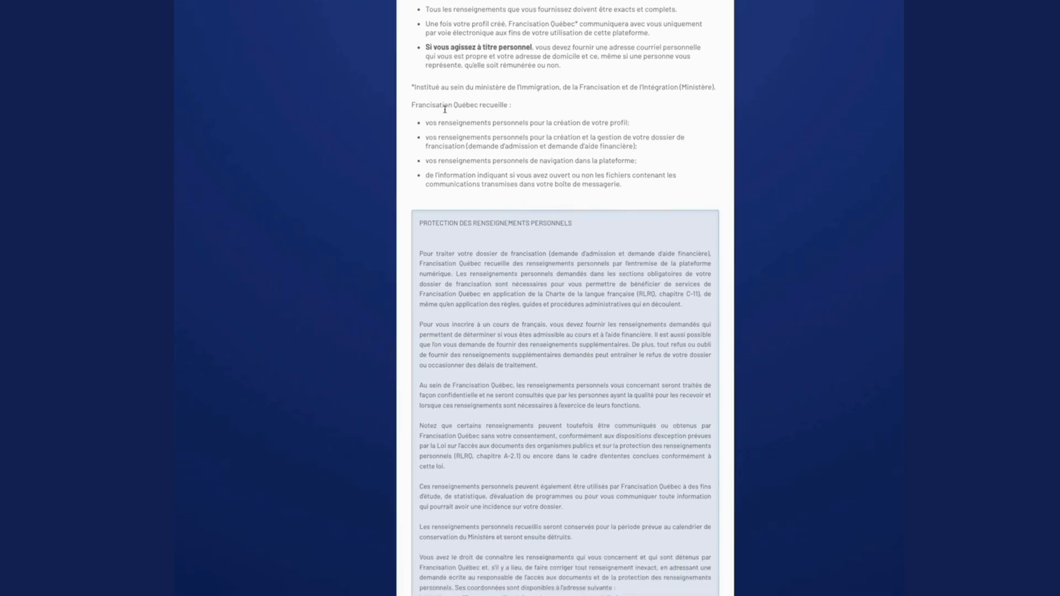
scroll(509, 241, down, 4)
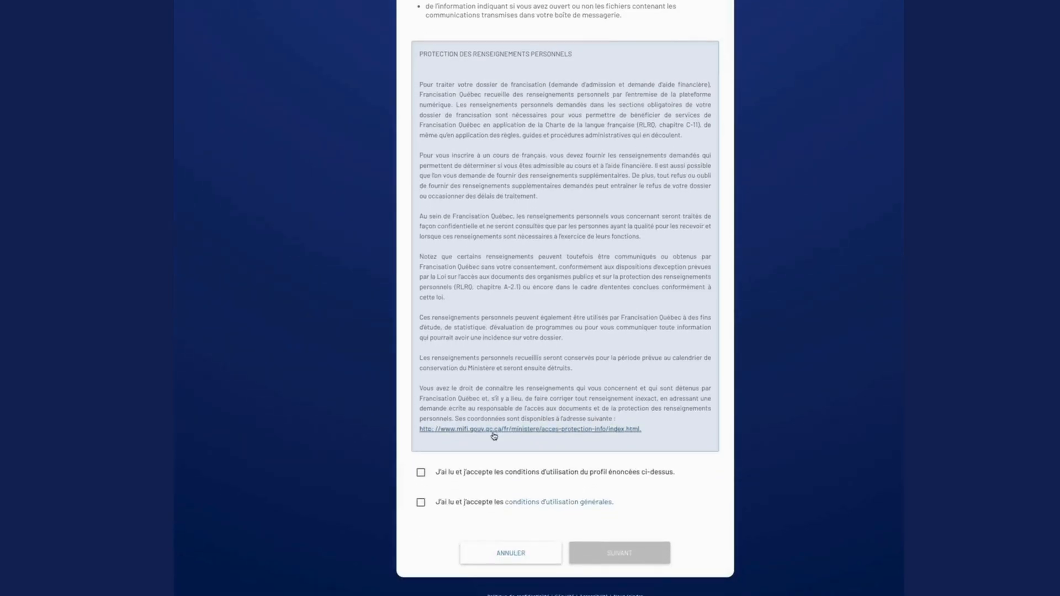
scroll(535, 195, up, 3)
scroll(535, 195, up, 3)
scroll(535, 194, down, 7)
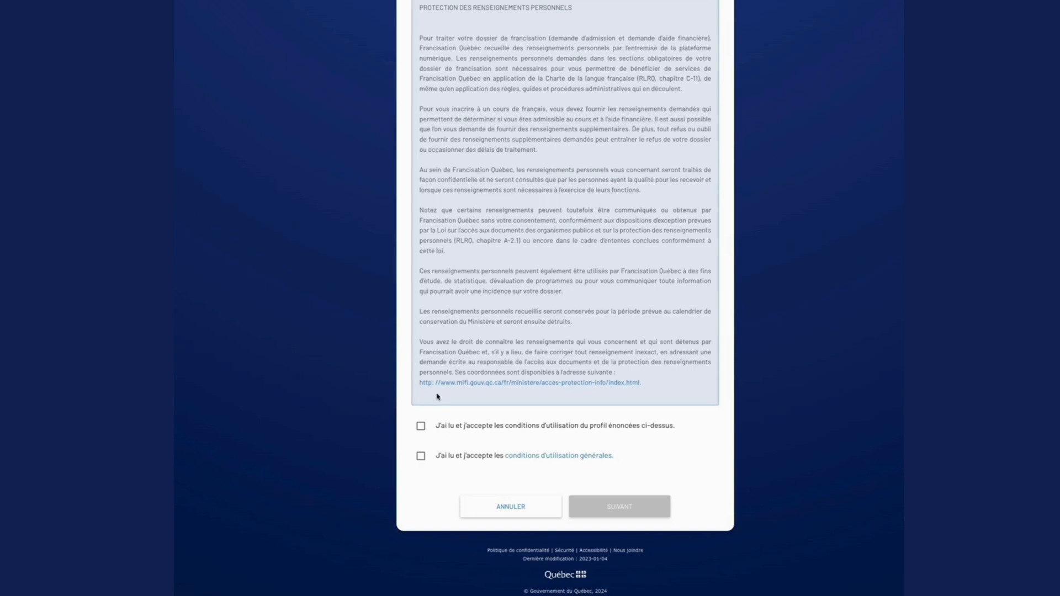
click(420, 425)
click(421, 457)
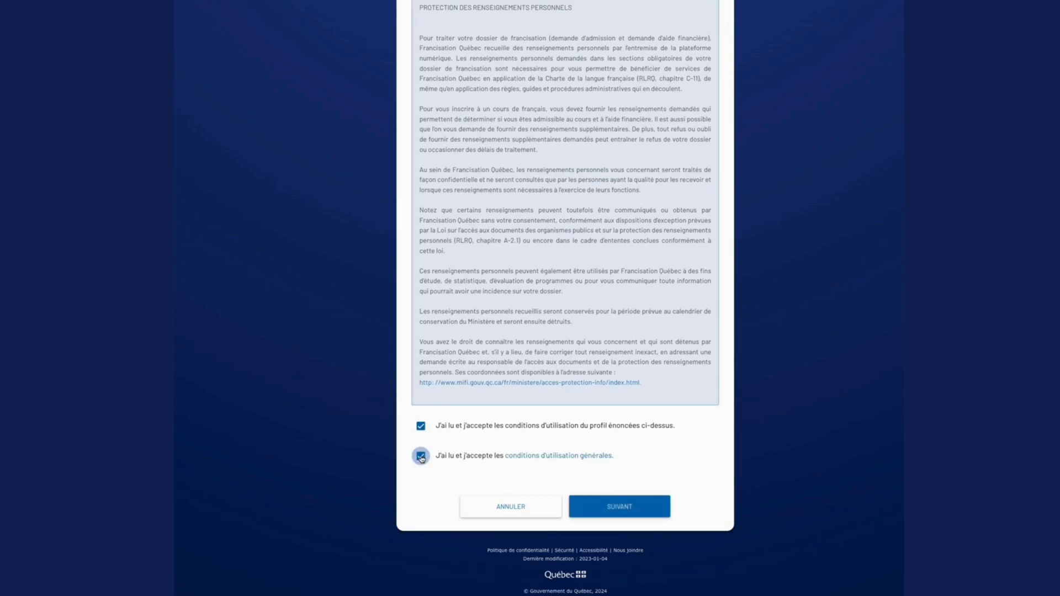
click(608, 508)
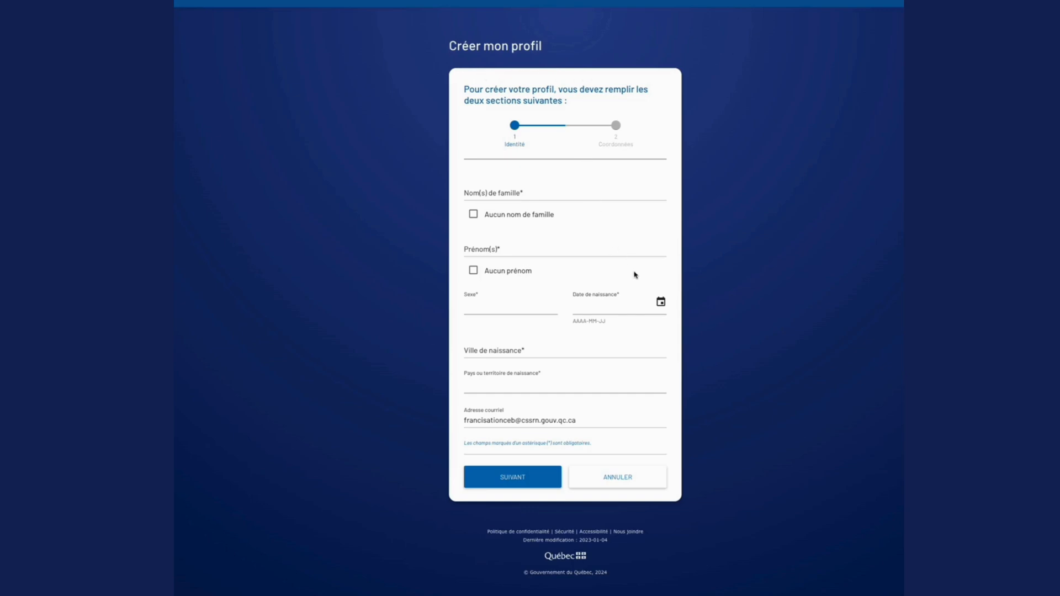
Enter the applicant's family name and first name in the identity section, and set the sex to Féminin.
click(500, 190)
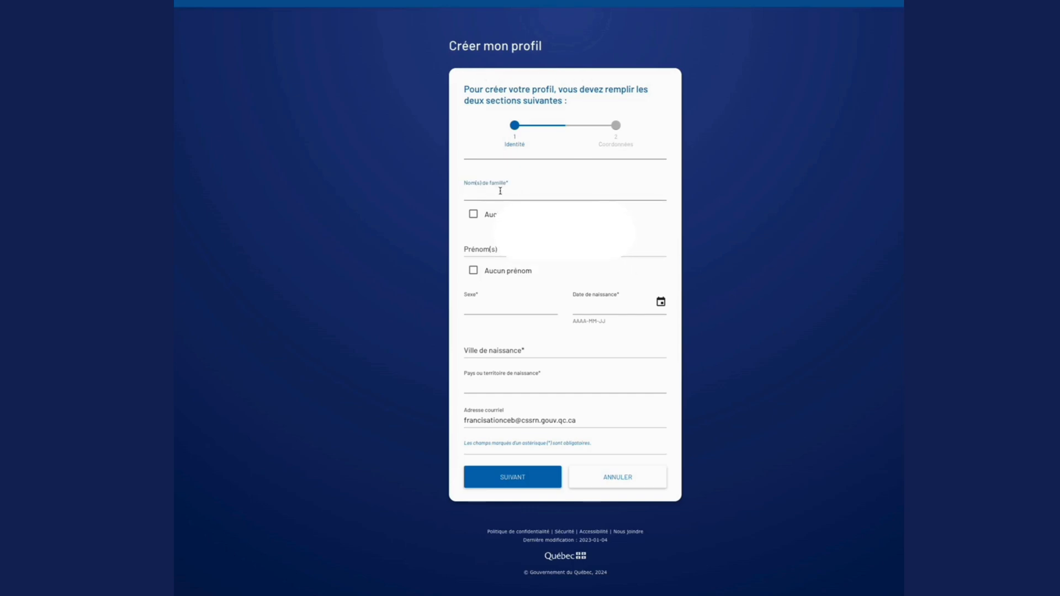
click(771, 298)
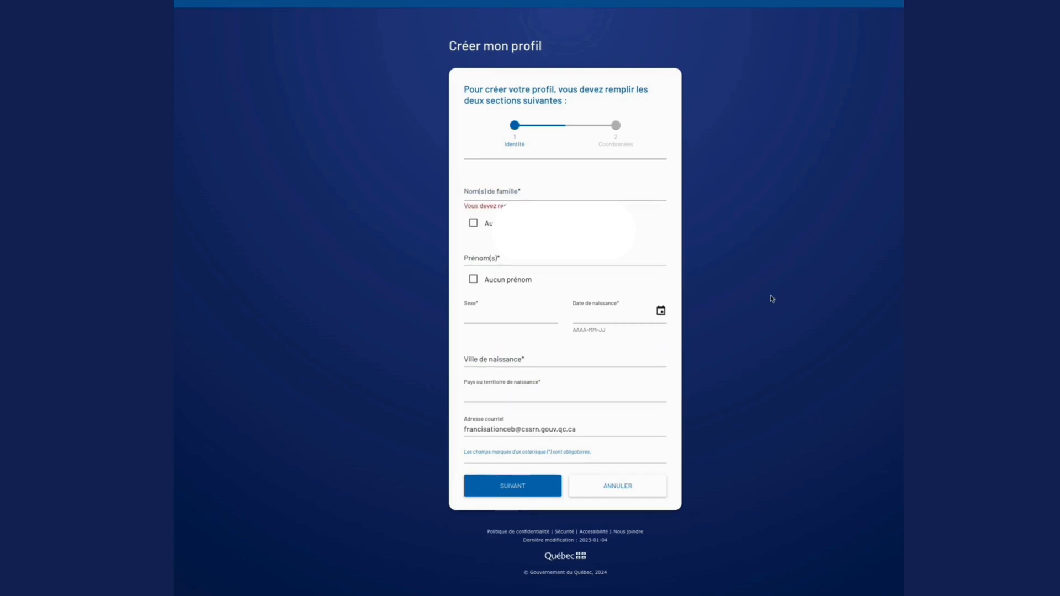
click(498, 194)
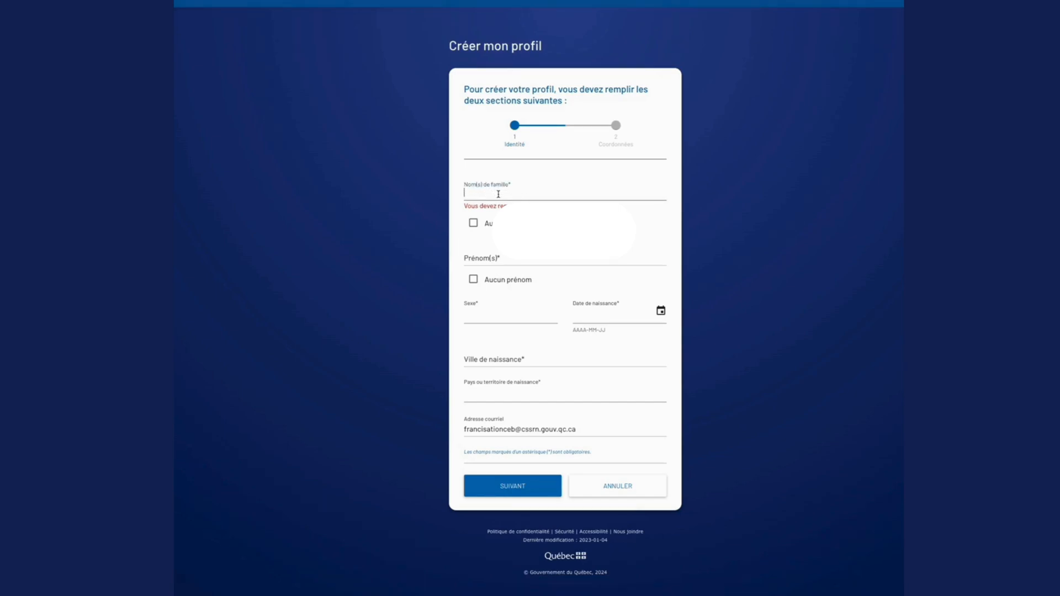
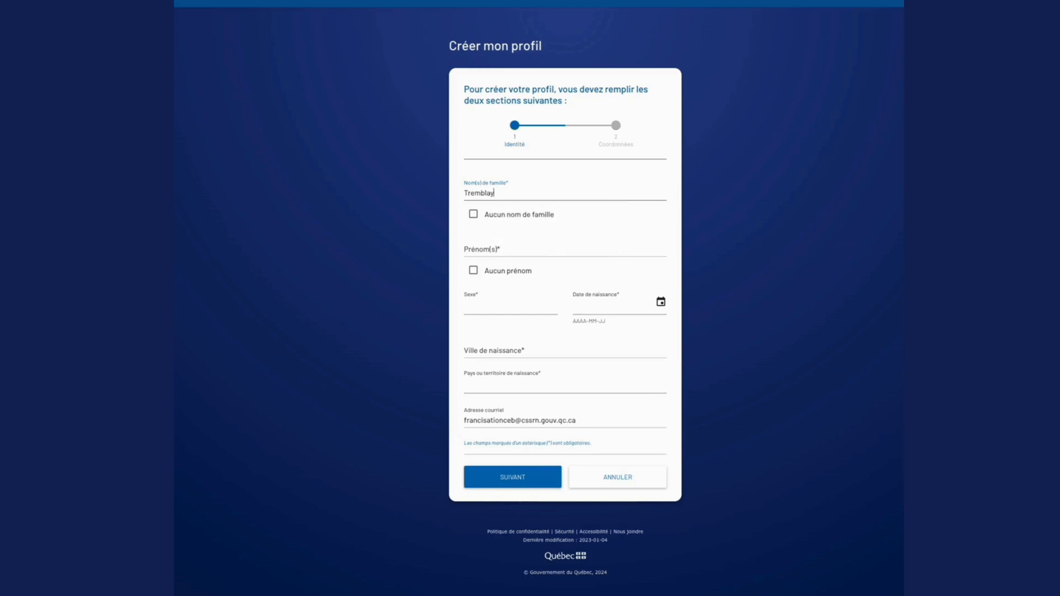
click(486, 248)
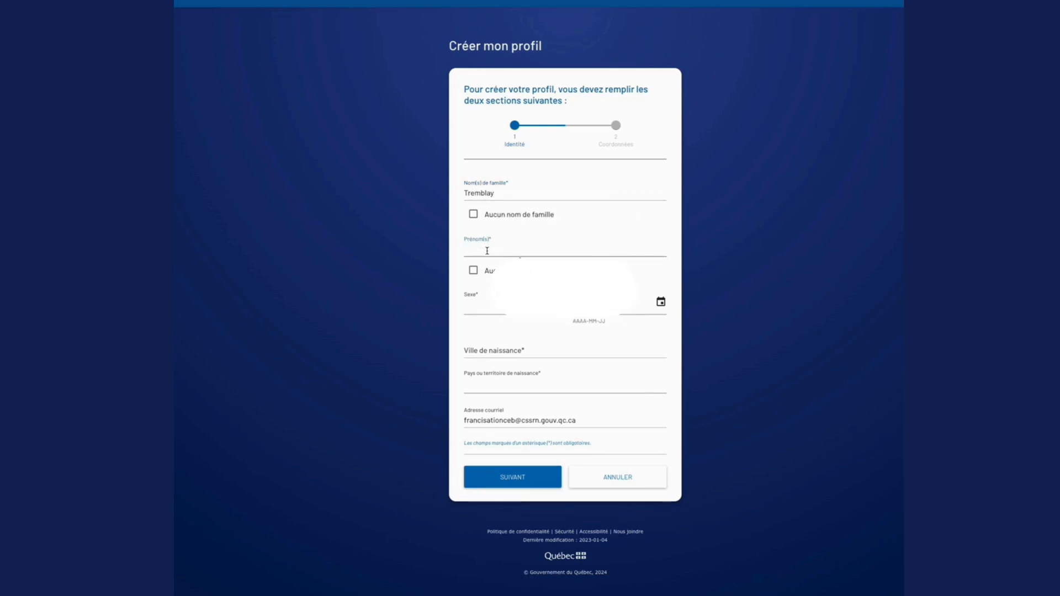
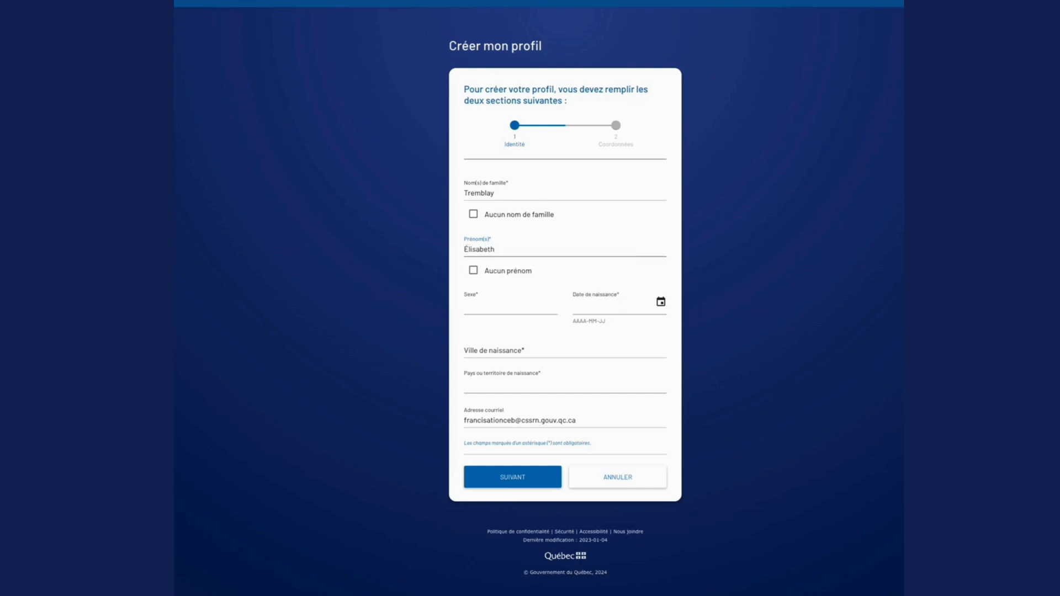
click(491, 311)
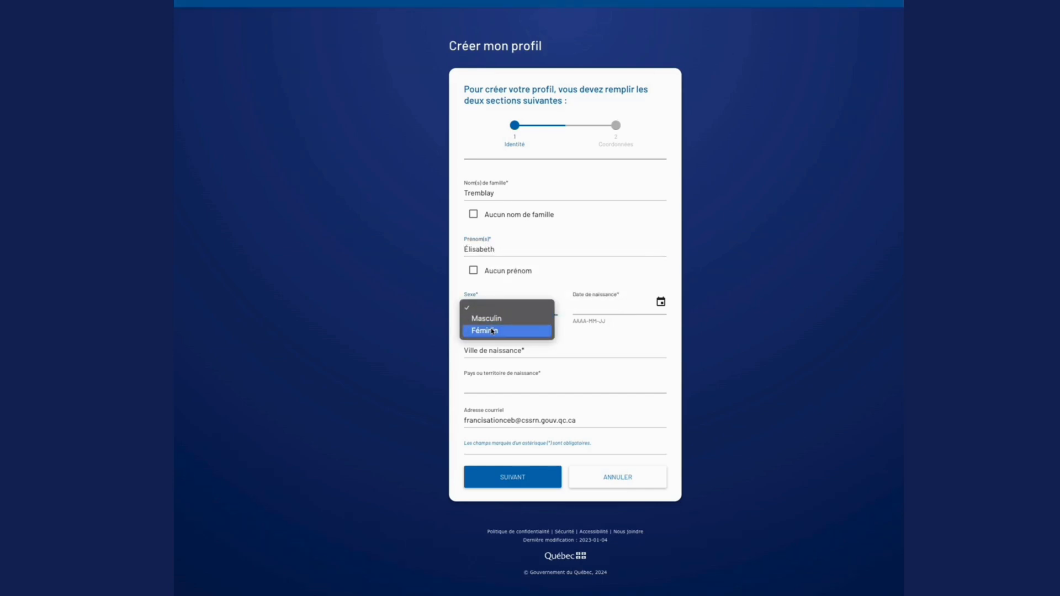
click(495, 334)
Pick the applicant's date of birth from the calendar.
click(660, 302)
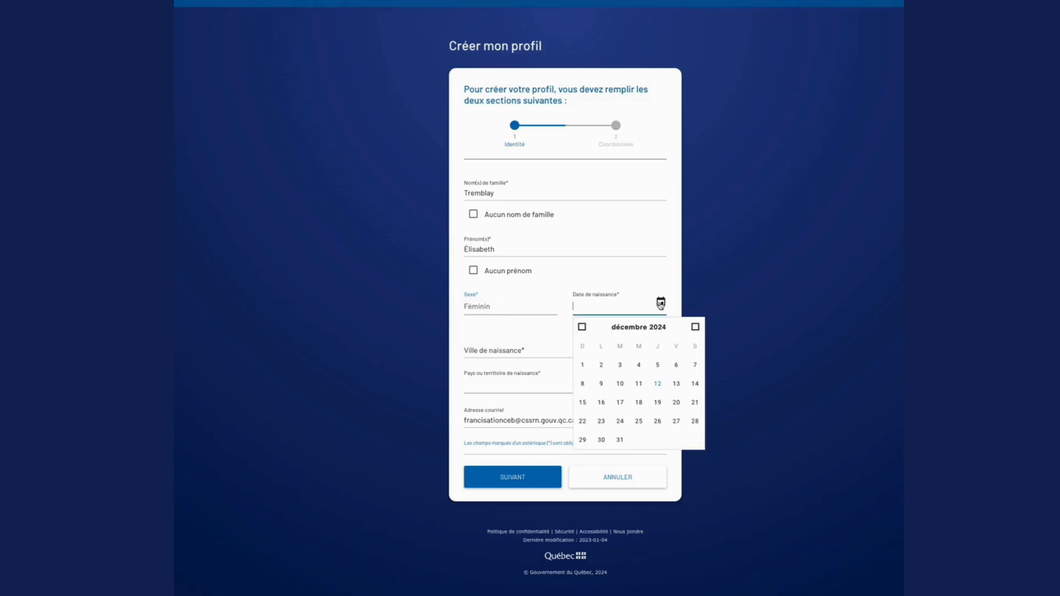
click(614, 329)
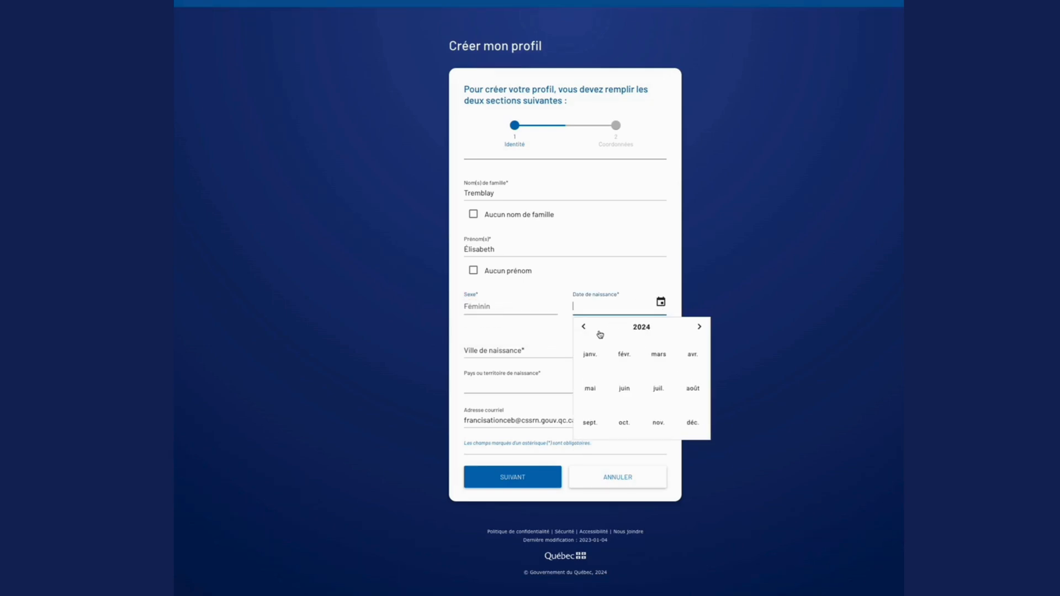
click(596, 333)
click(646, 329)
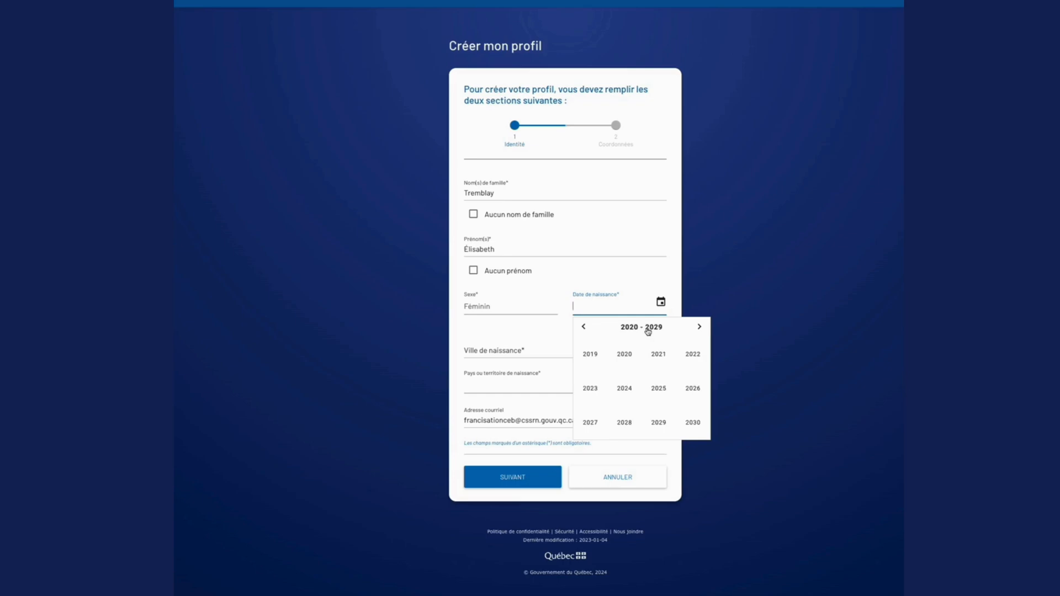
click(647, 329)
click(591, 354)
click(644, 358)
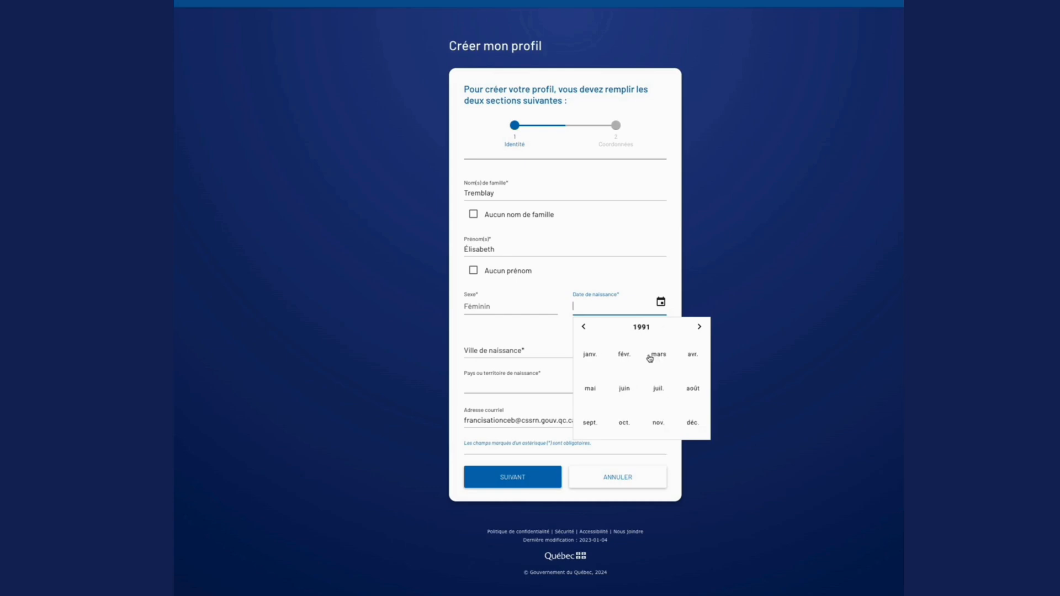
click(694, 355)
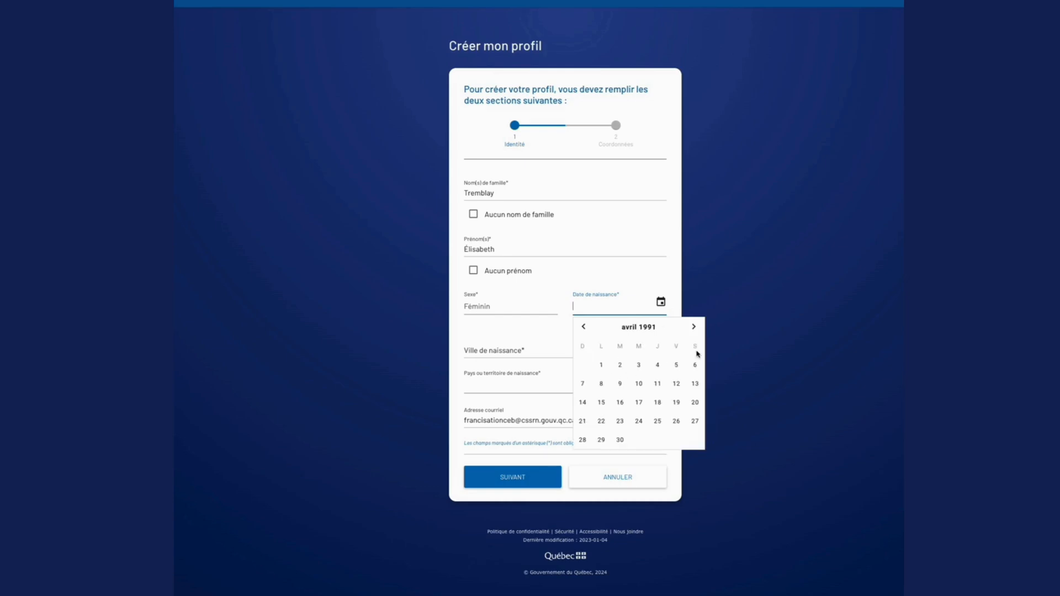
click(676, 368)
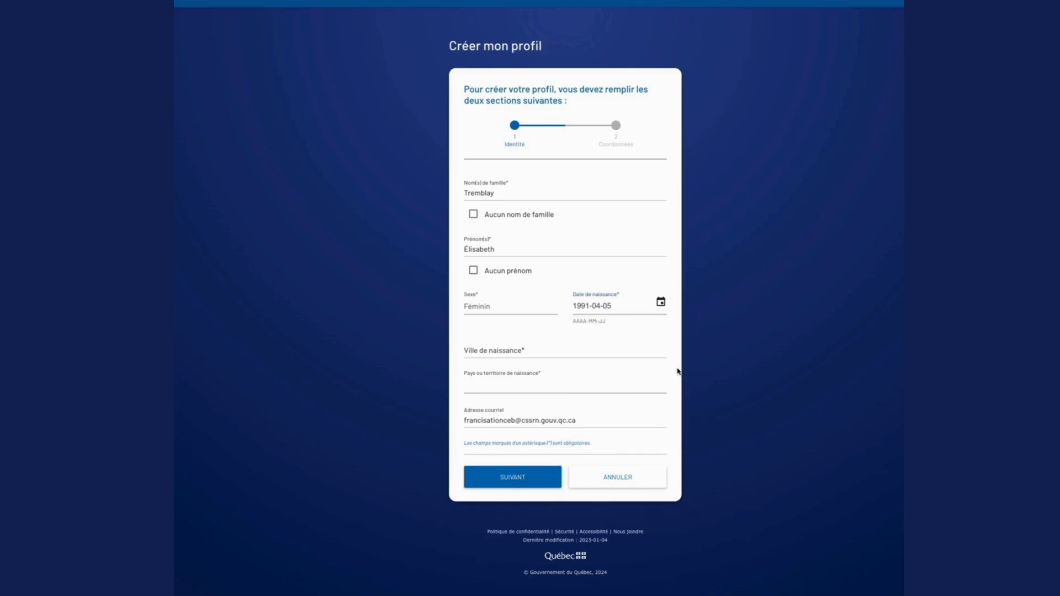
Set the city of birth to Rouyn-Noranda and the country of birth to Canada, and continue to the contact details section.
click(542, 352)
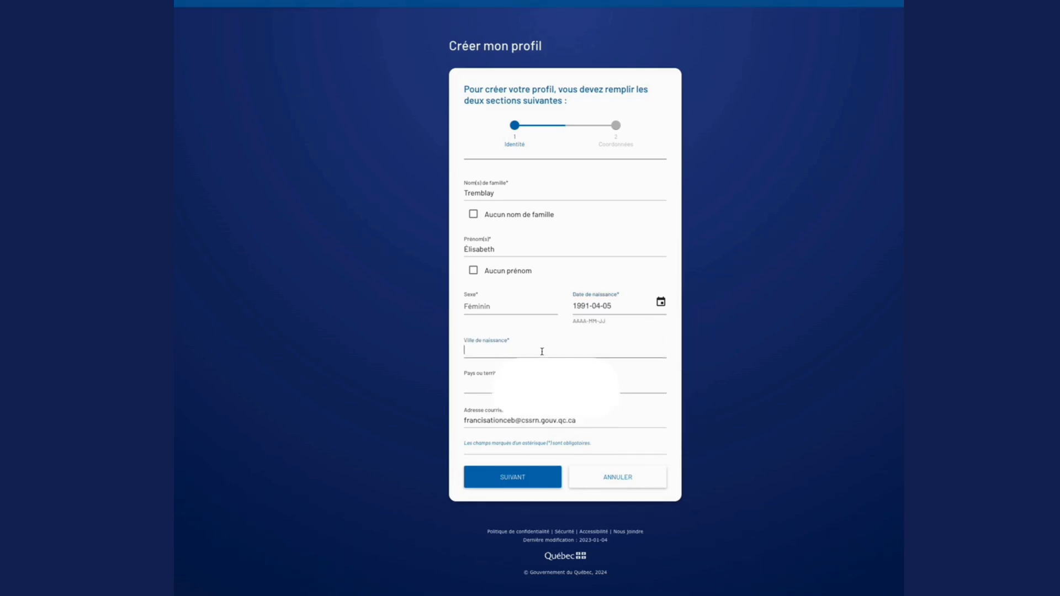
text(Rouyn-Noranda)
click(495, 382)
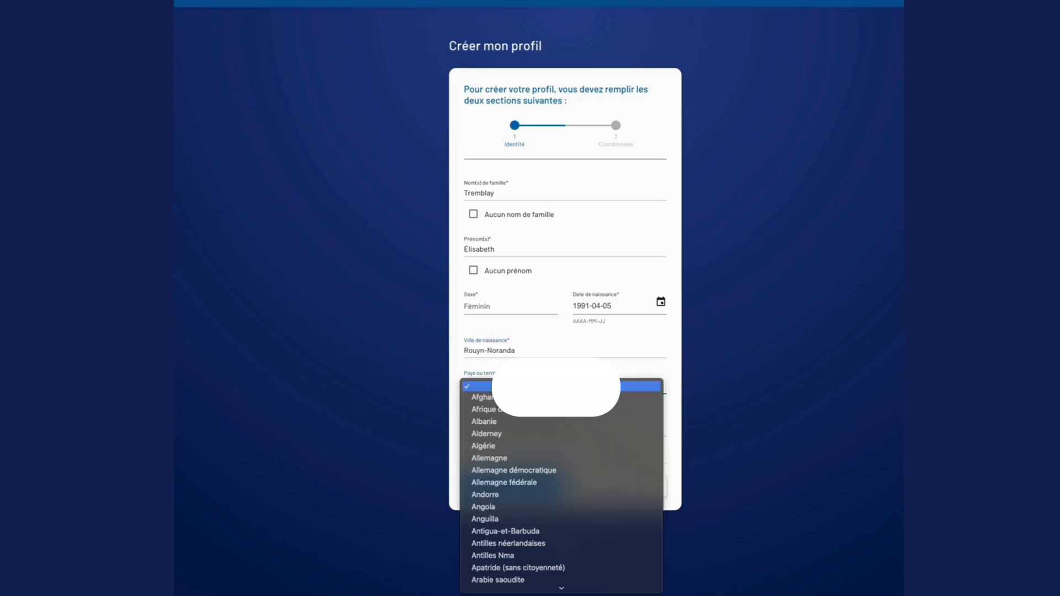
text(can)
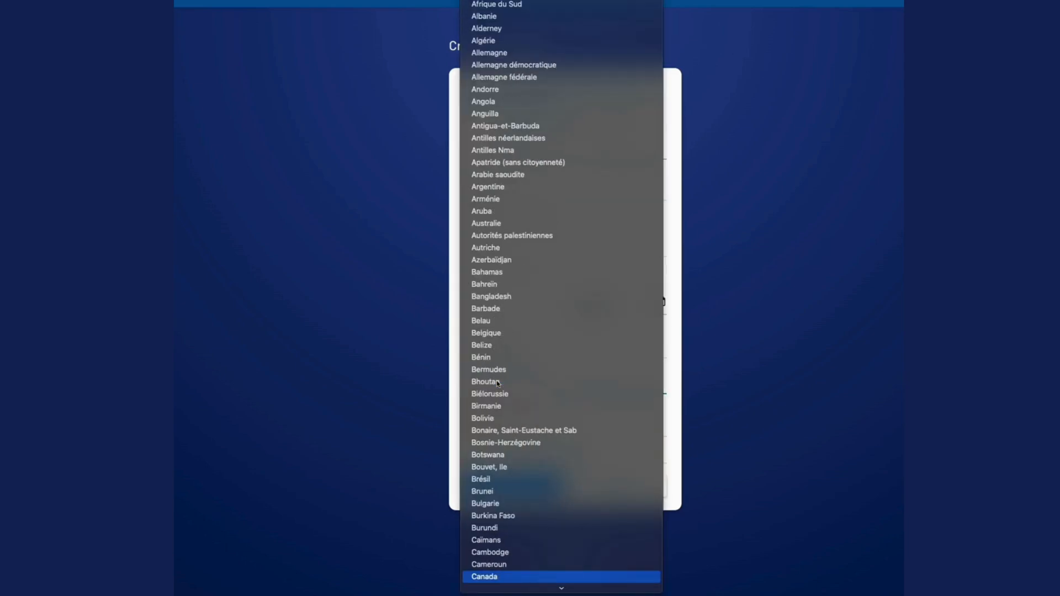
key(Return)
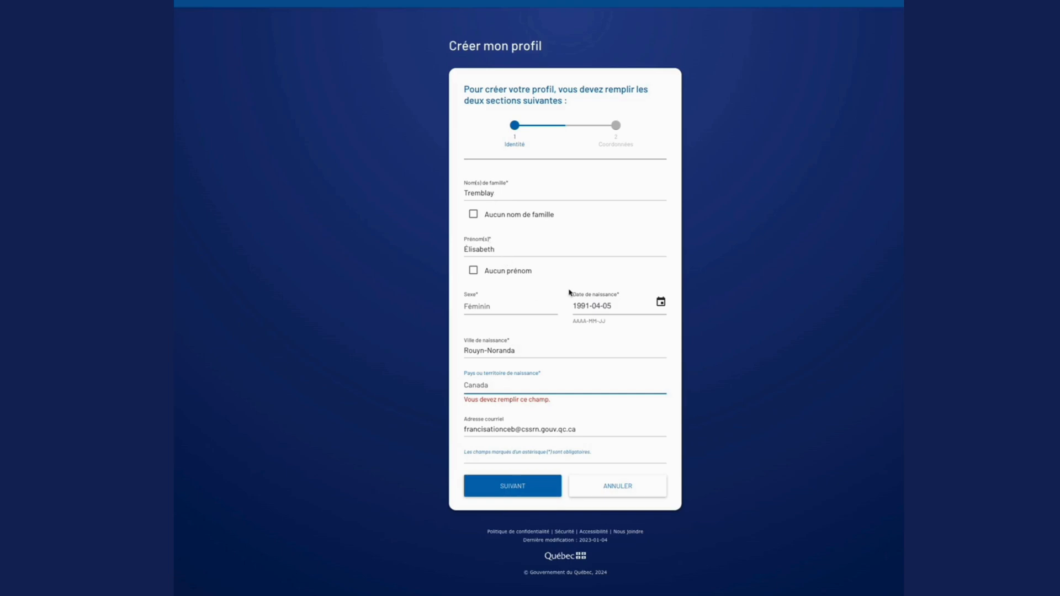
click(534, 488)
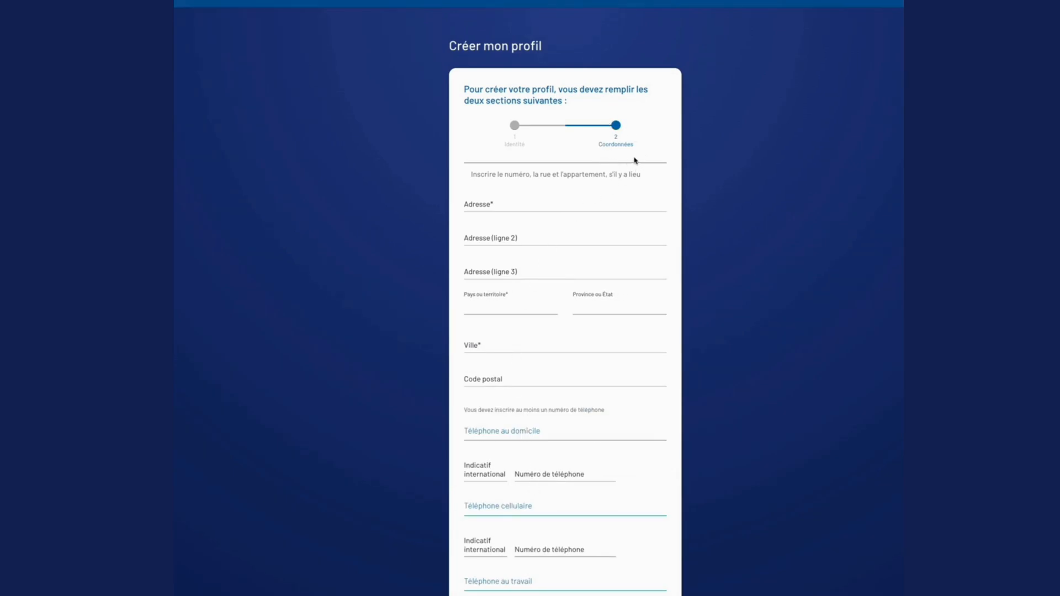
Enter the applicant's street address on the first address line of the contact details form.
scroll(676, 208, down, 1)
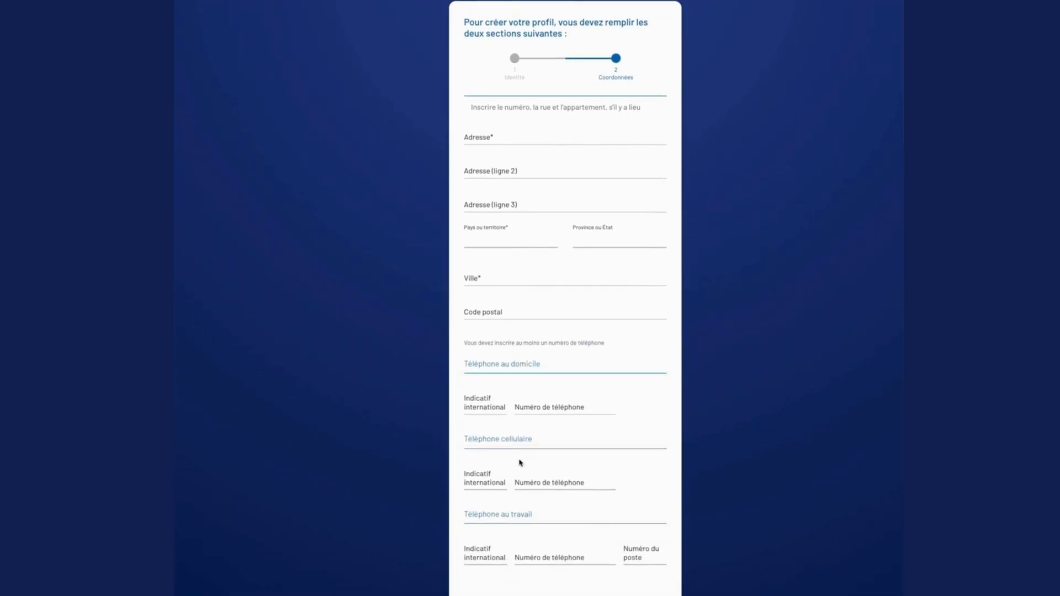
scroll(560, 367, down, 1)
scroll(560, 367, up, 2)
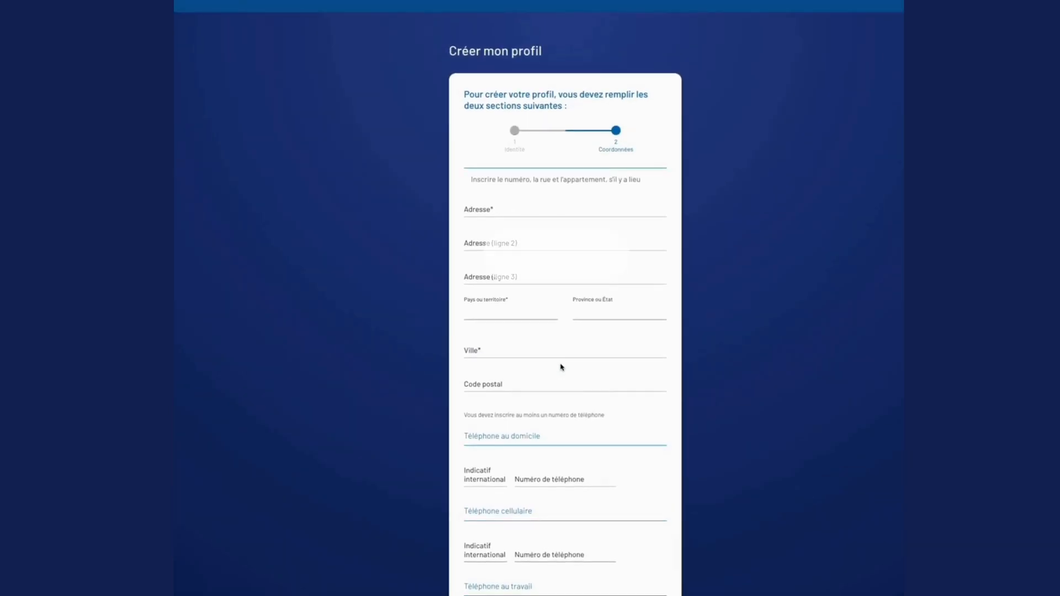
click(489, 205)
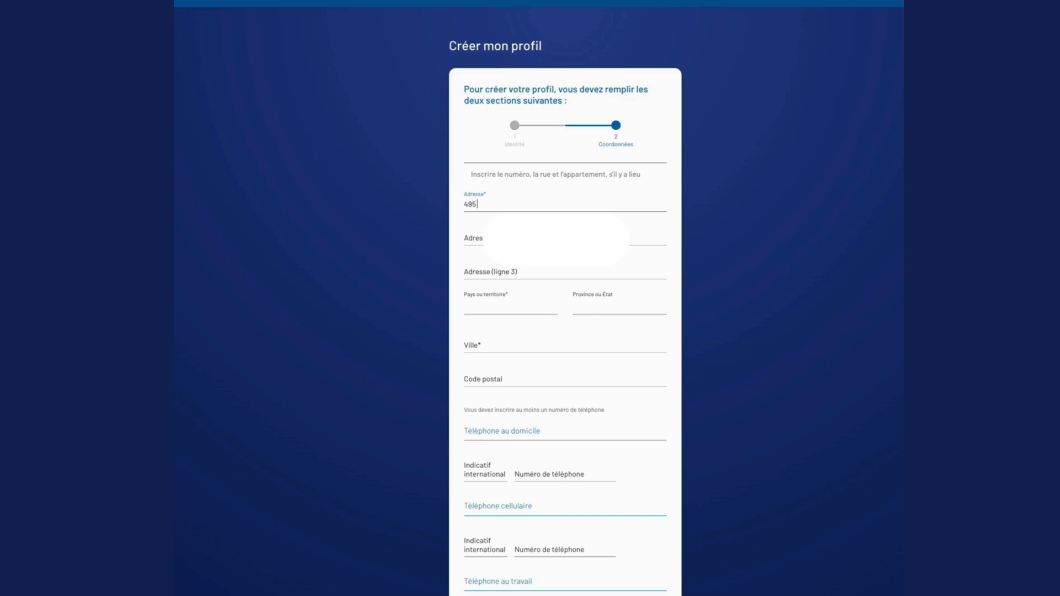
Set the country of residence to Canada and the province to Québec.
click(487, 304)
key(c)
key(a)
key(n)
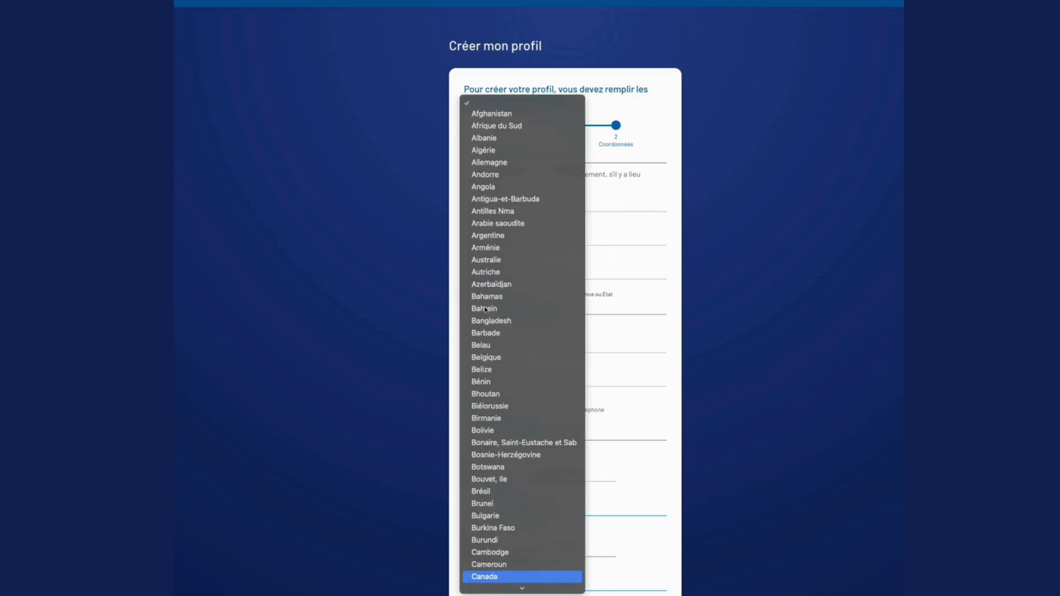
key(Return)
click(605, 304)
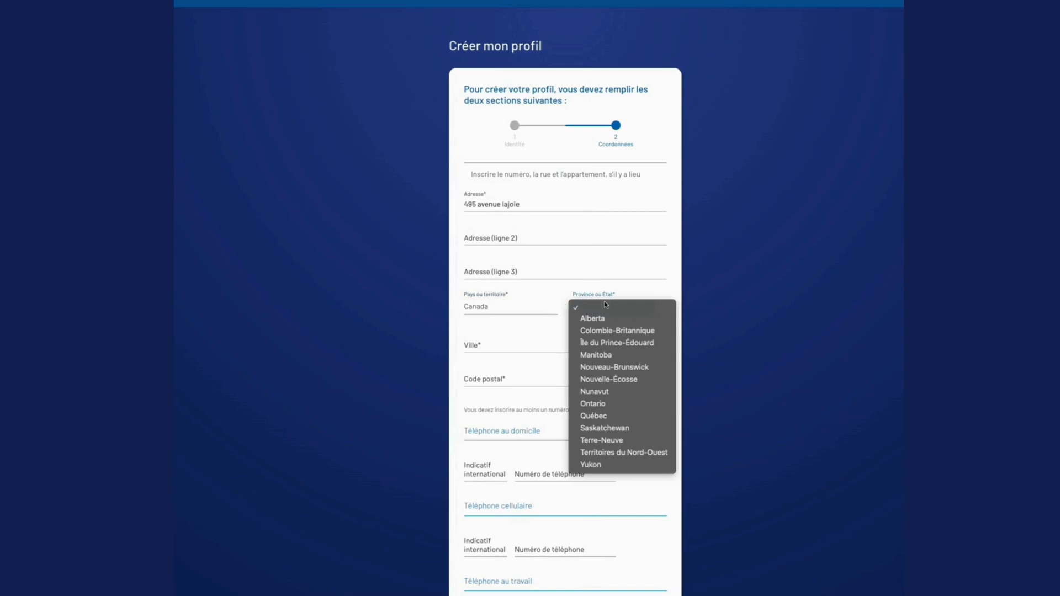
click(594, 416)
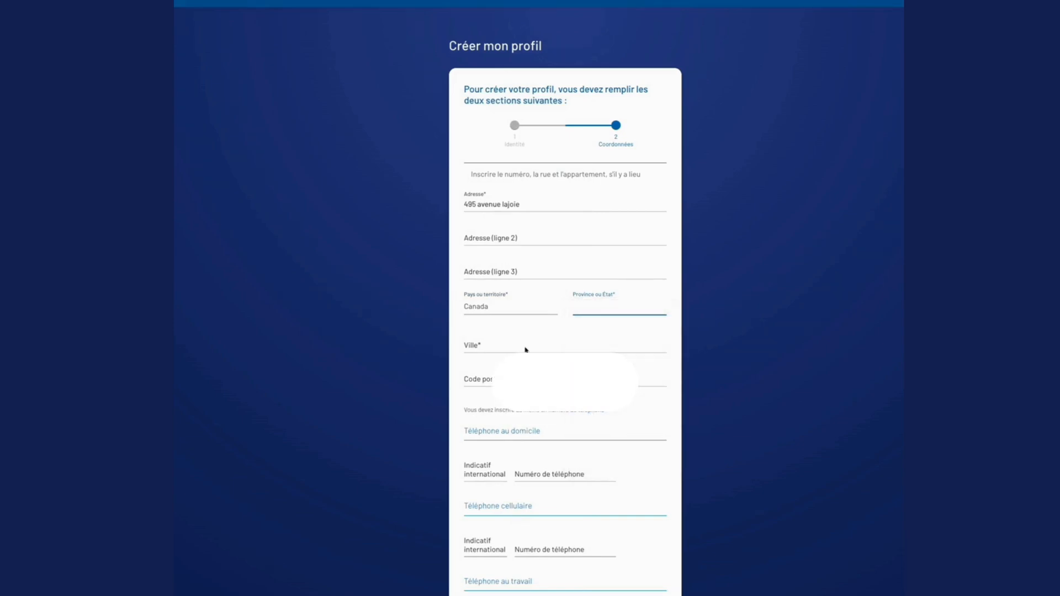
Enter the applicant's city of residence and postal code.
click(499, 346)
text(Rouy)
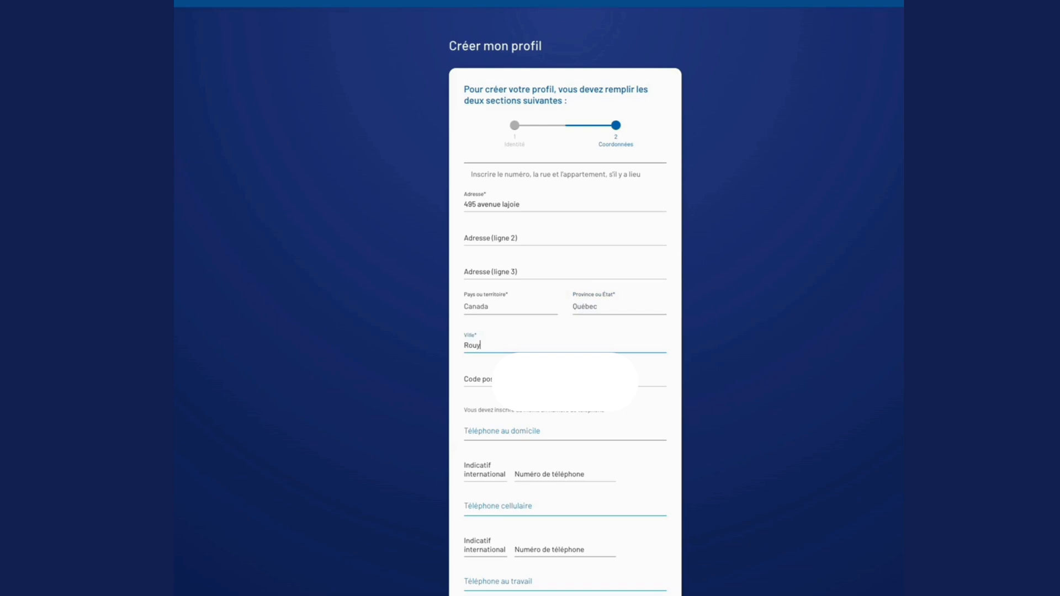
text(n-Noranda)
key(Tab)
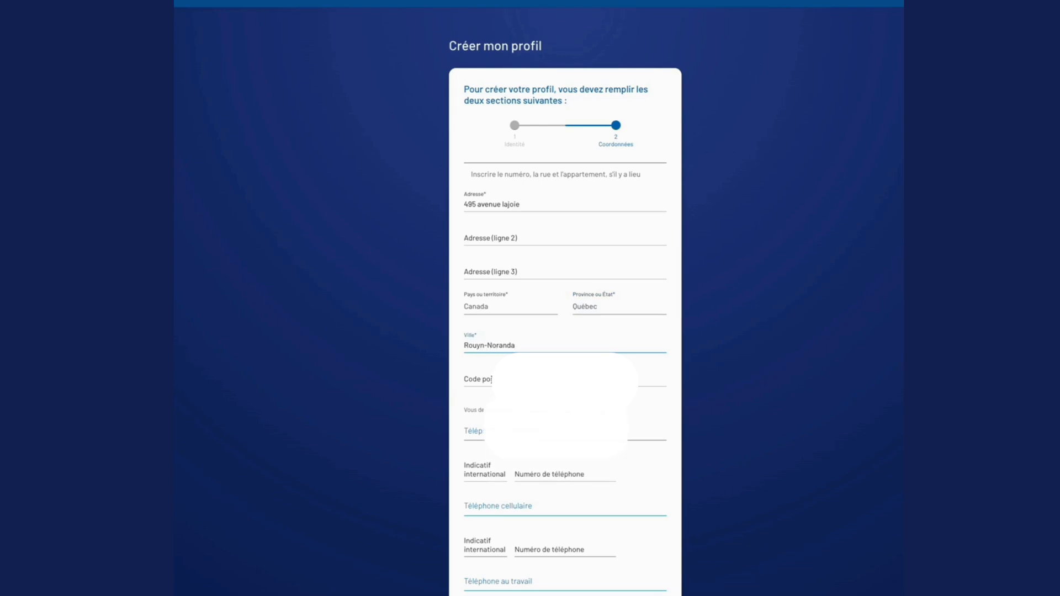
click(490, 378)
text(J9X)
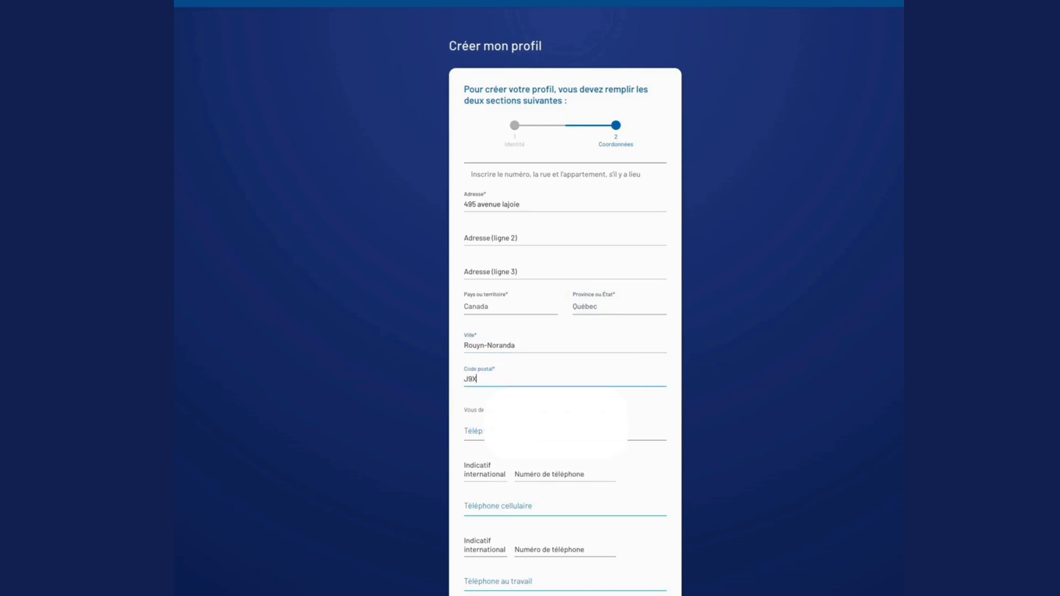
text( 2K7)
Set the international code of the home telephone to 1.
scroll(631, 381, down, 1)
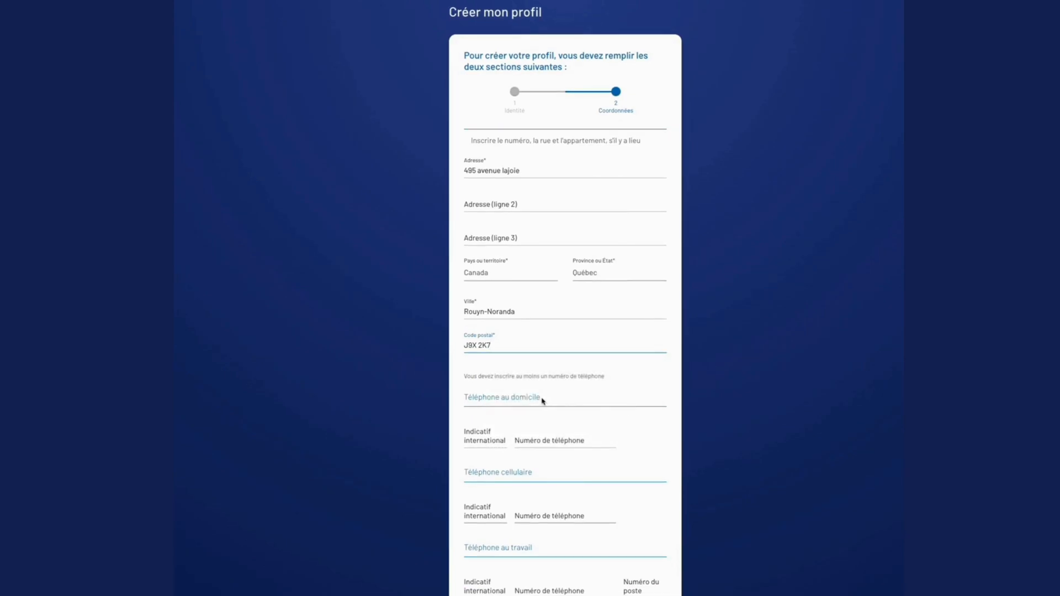
scroll(542, 401, down, 3)
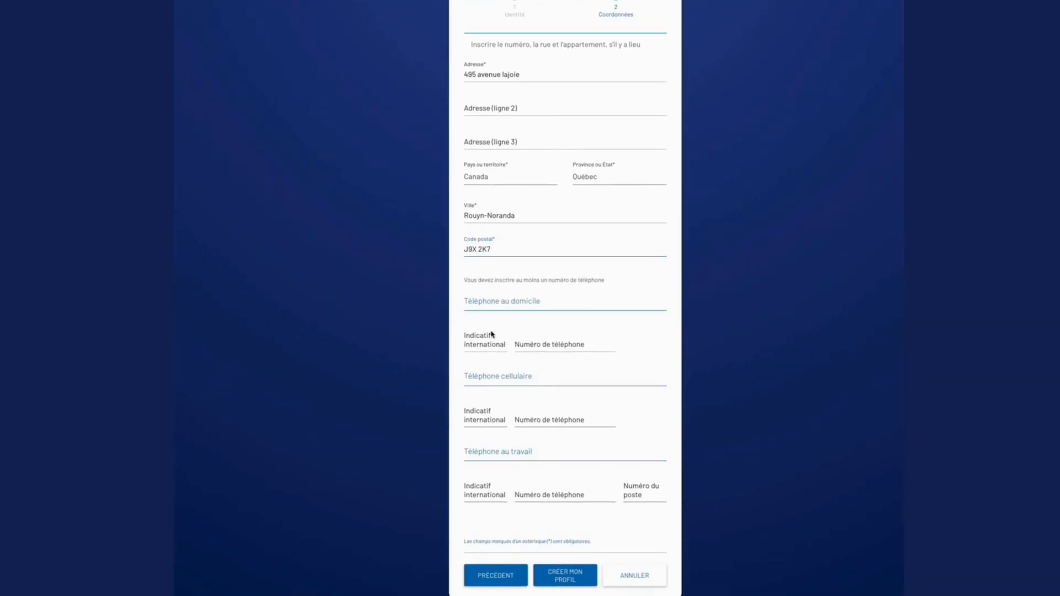
click(490, 334)
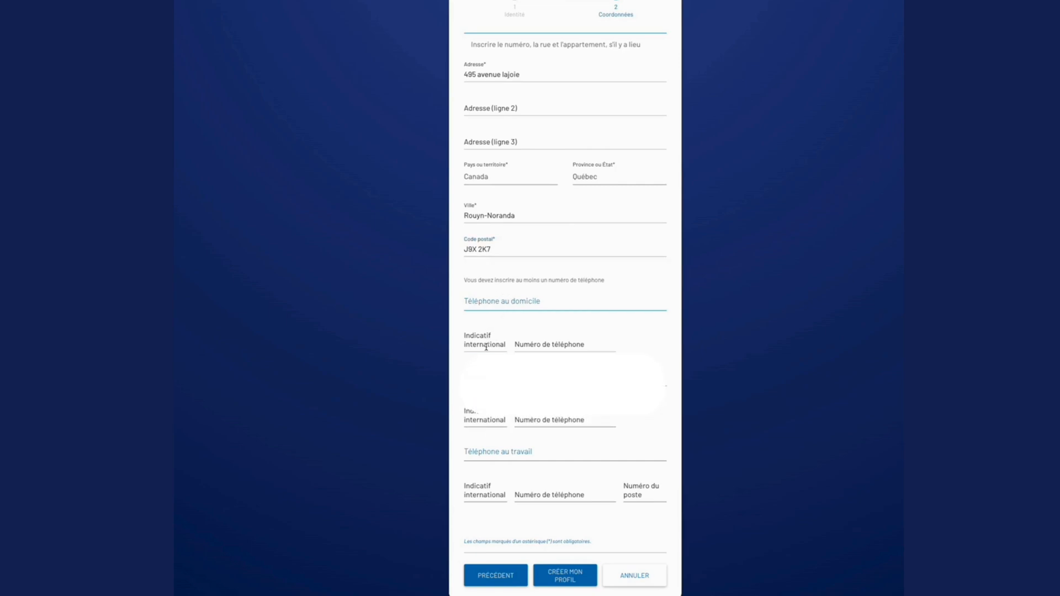
click(485, 347)
text(1)
Enter the applicant's home telephone number and create the profile.
click(518, 345)
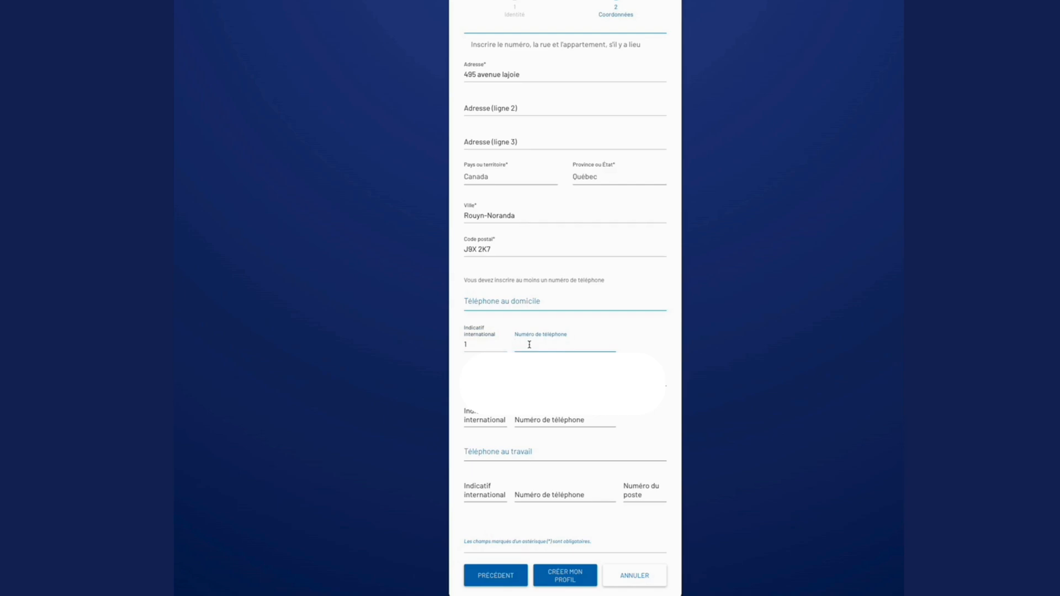
key(BackSpace)
key(BackSpace)
key(BackSpace)
key(BackSpace)
key(BackSpace)
key(BackSpace)
key(BackSpace)
key(BackSpace)
key(BackSpace)
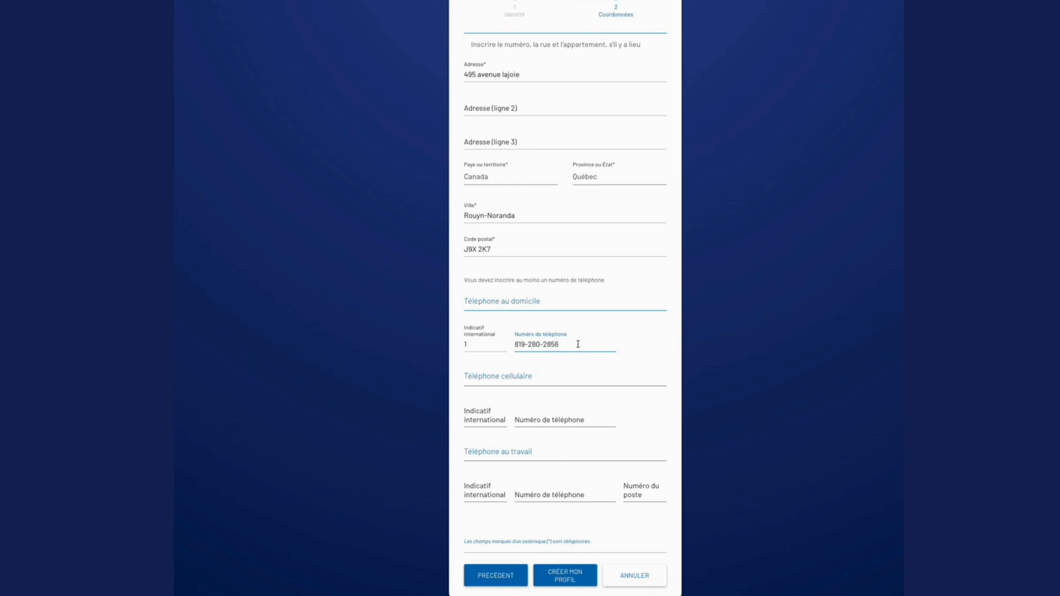
click(568, 577)
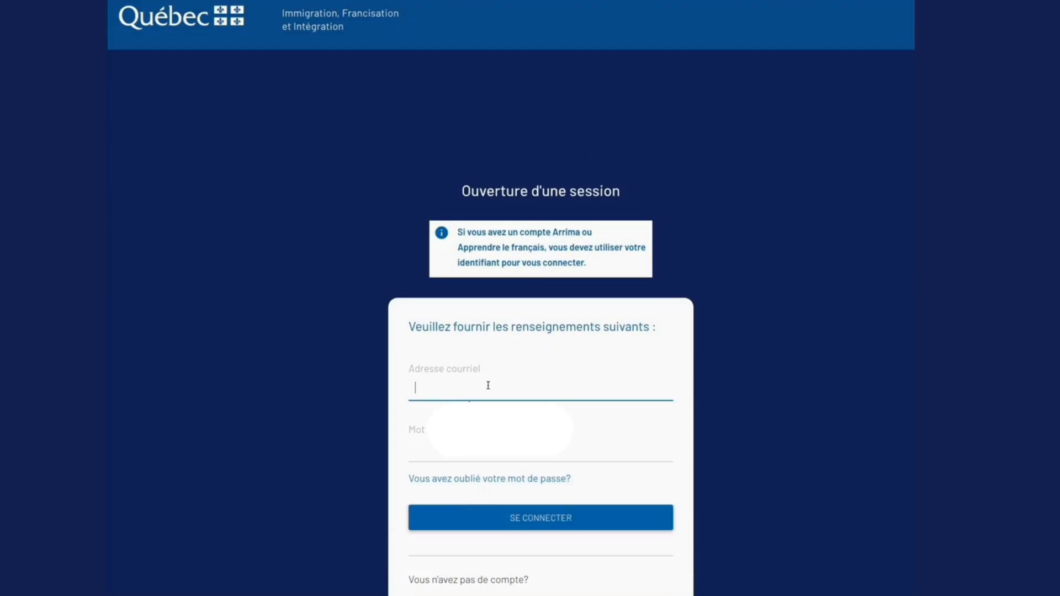
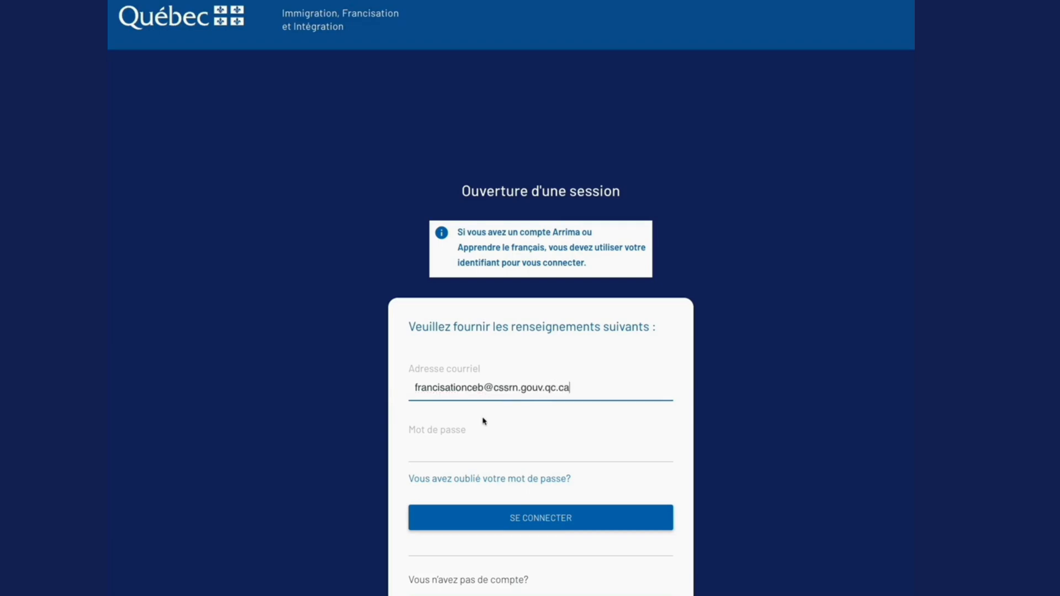
Sign in with the account's e-mail address and password.
click(462, 458)
text(•••••)
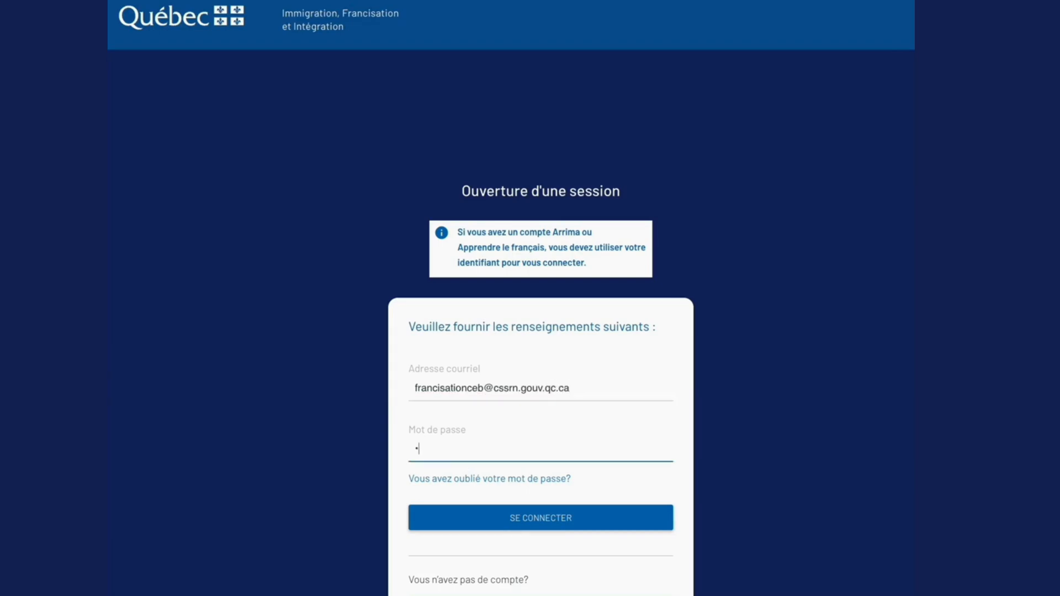
text(•••)
click(541, 518)
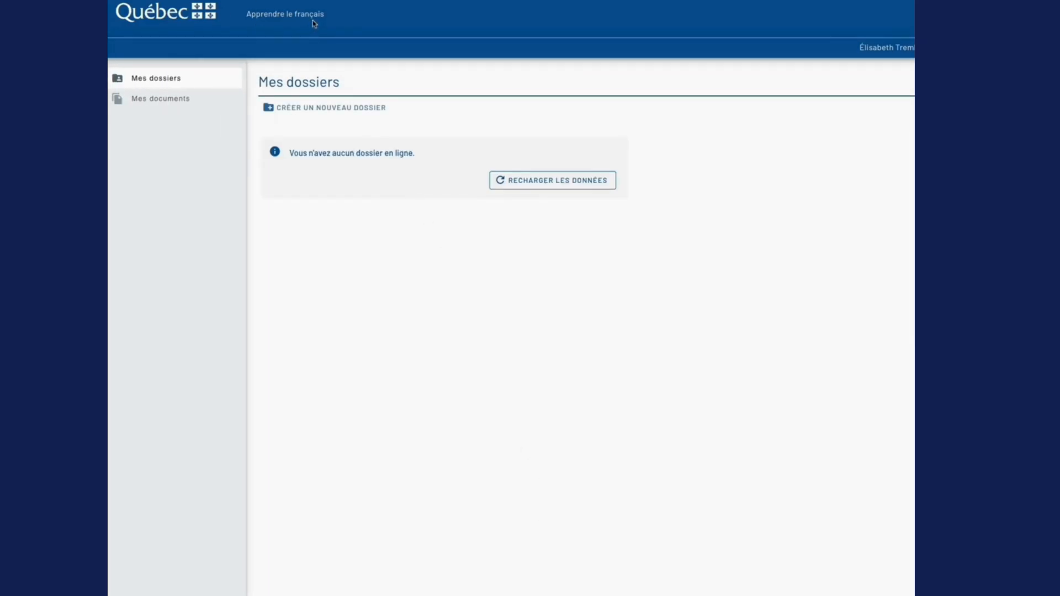
Create a new dossier of type Demande d'admission à un cours de français à temps partiel et à l'aide financière pour les personnes immigrantes.
click(368, 108)
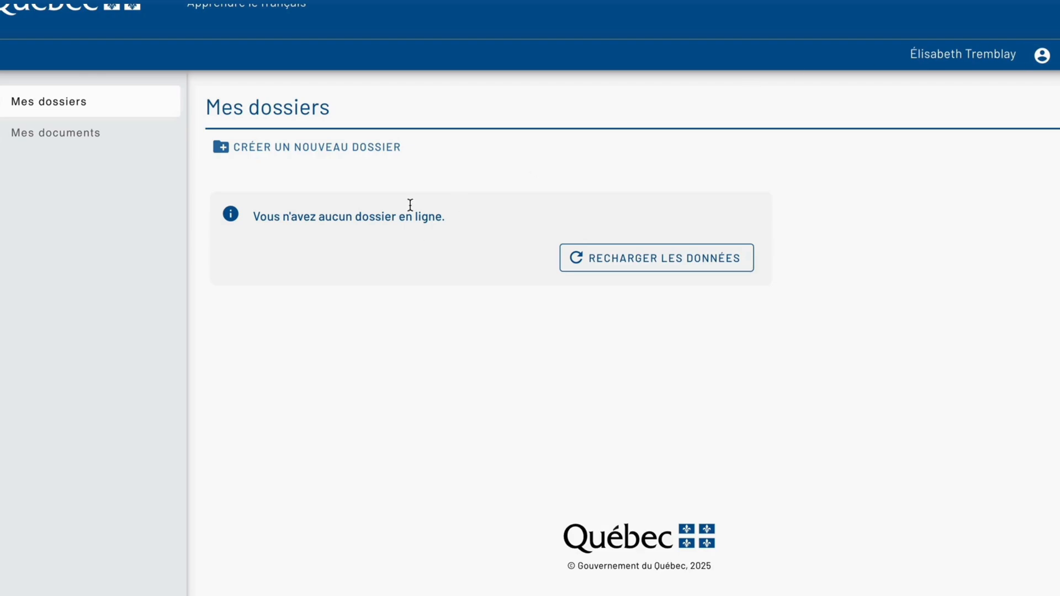
click(374, 157)
click(441, 288)
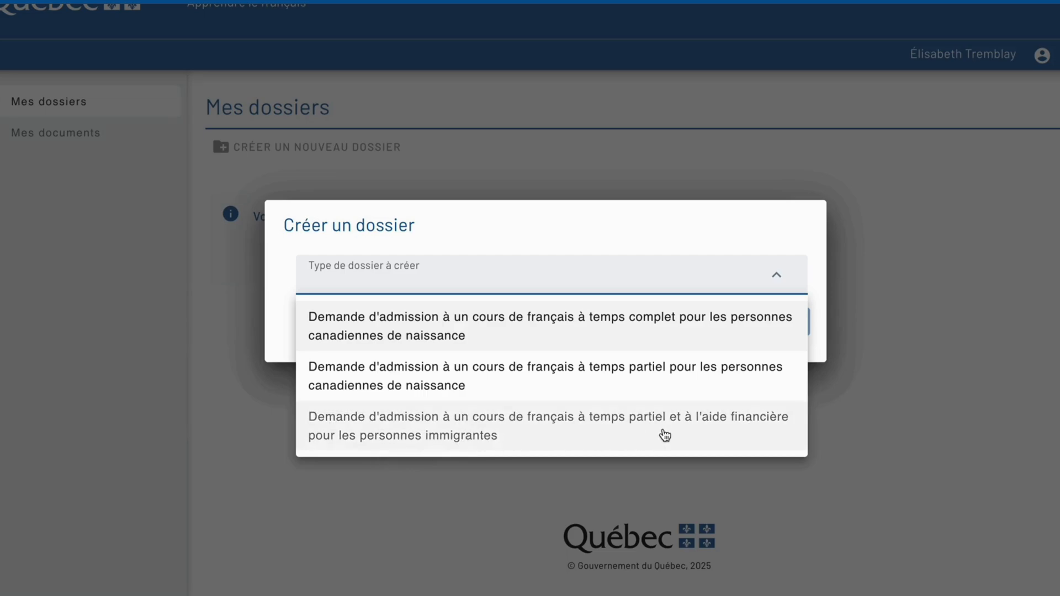
click(755, 428)
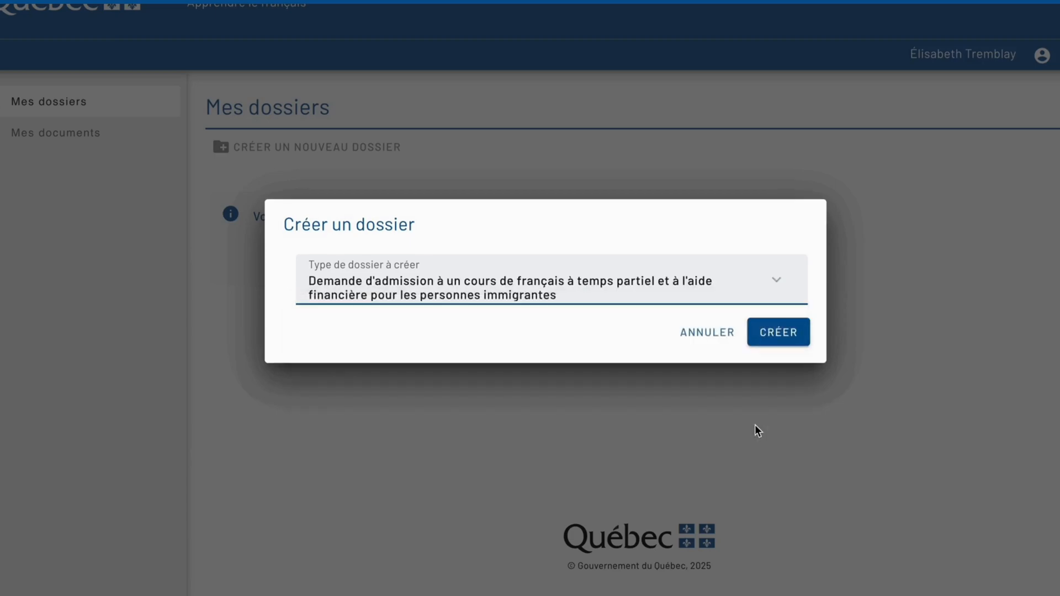
click(777, 333)
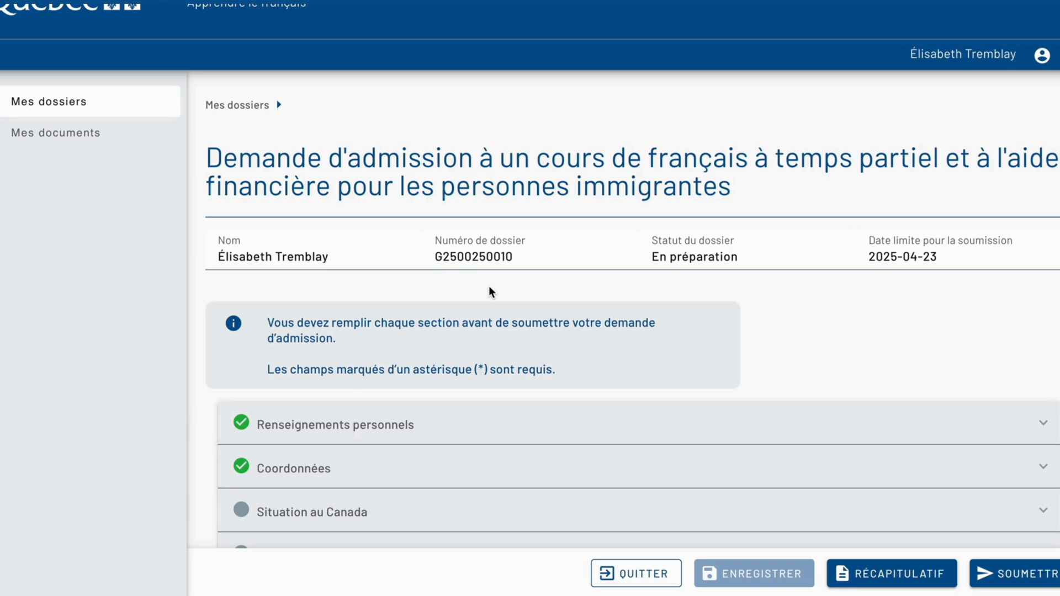
Expand the Renseignements personnels section of the admission request and check the applicant's identity details.
scroll(491, 292, down, 3)
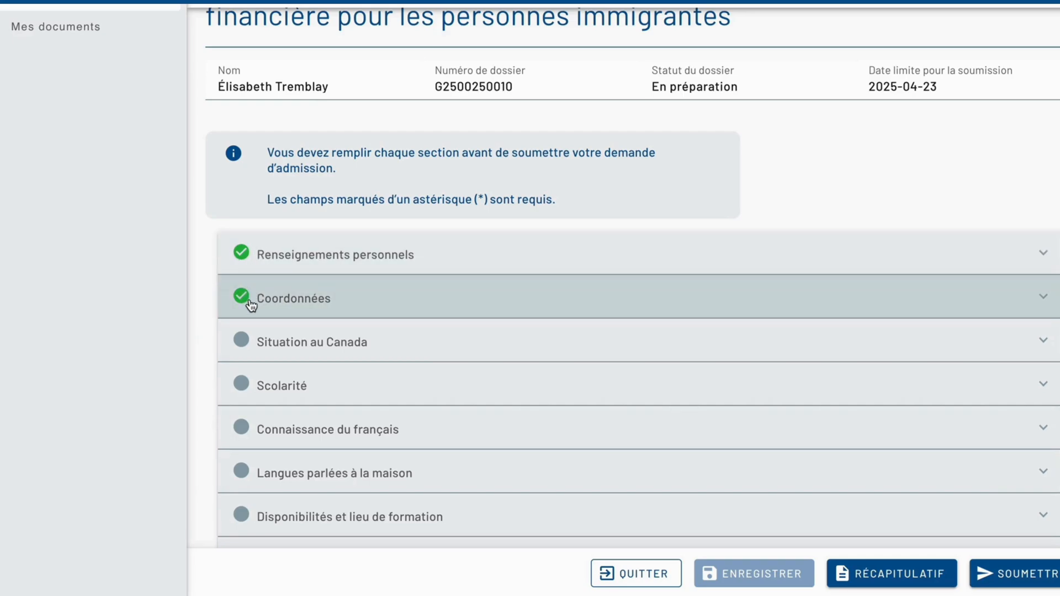
mouse_move(251, 305)
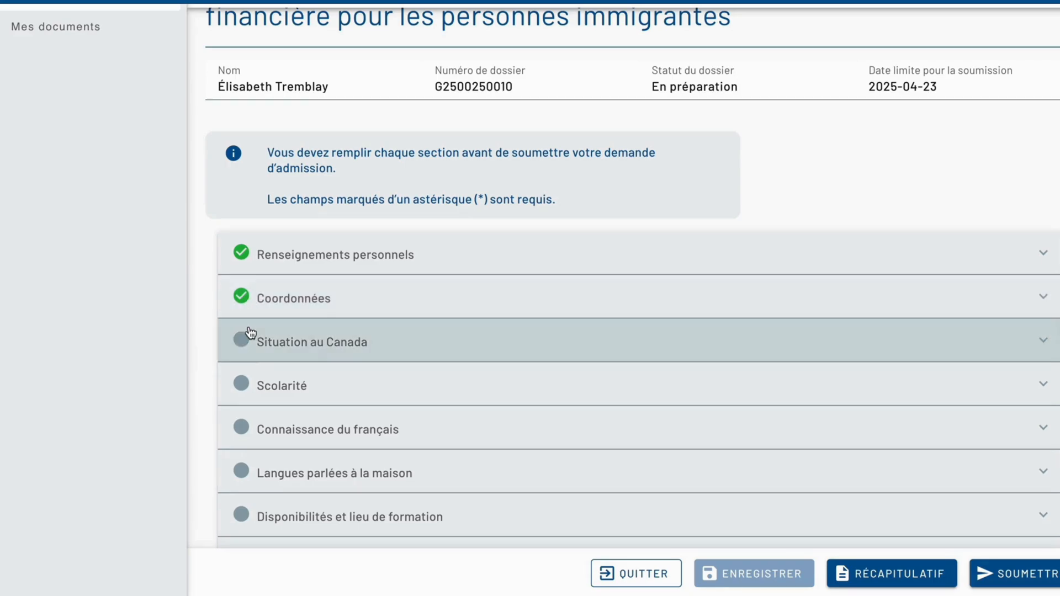
click(257, 249)
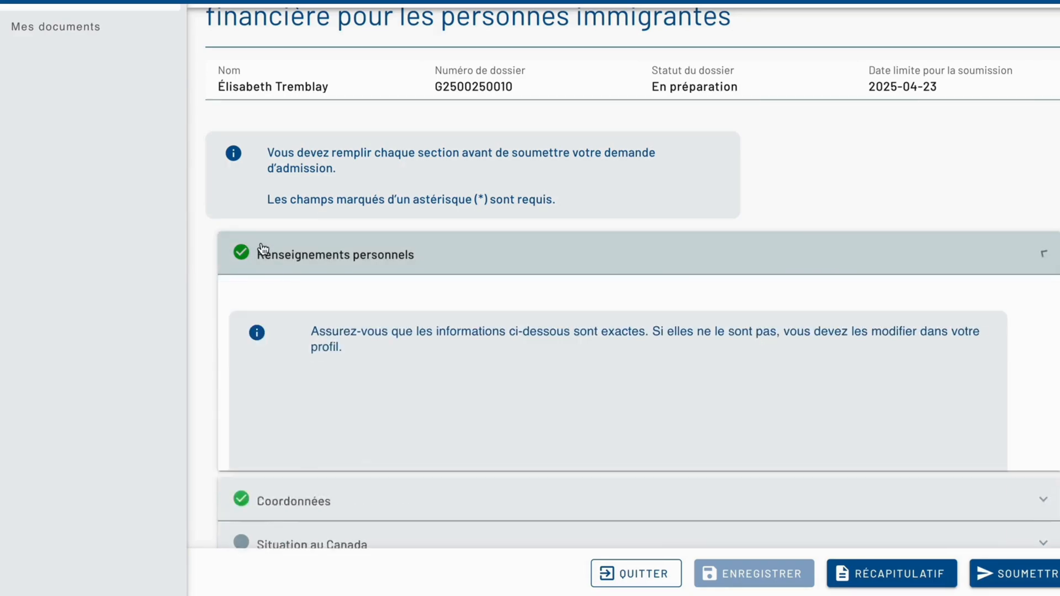
scroll(317, 262, down, 3)
scroll(317, 261, up, 2)
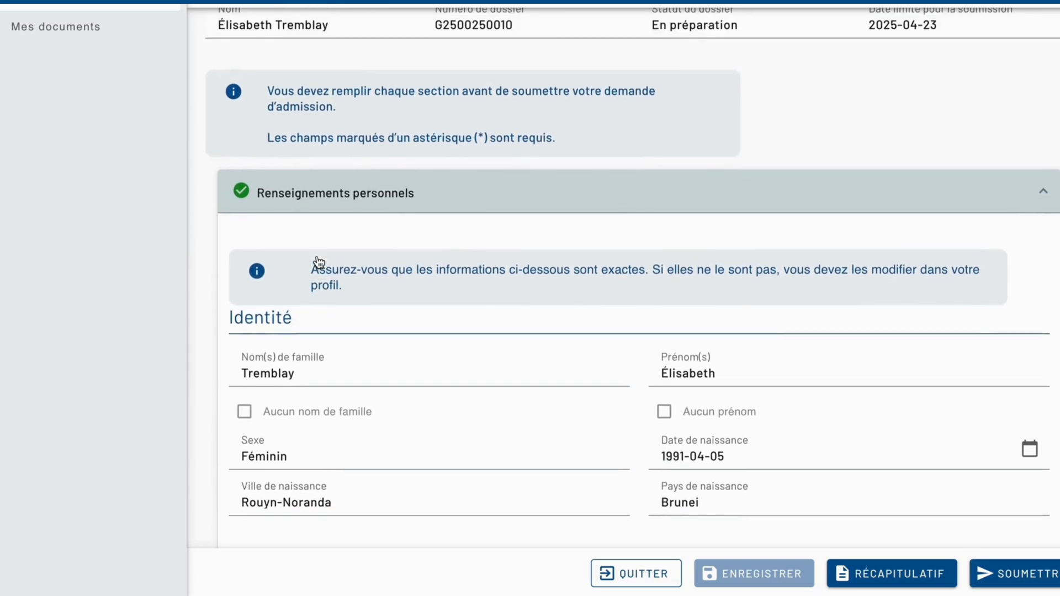
scroll(315, 339, down, 2)
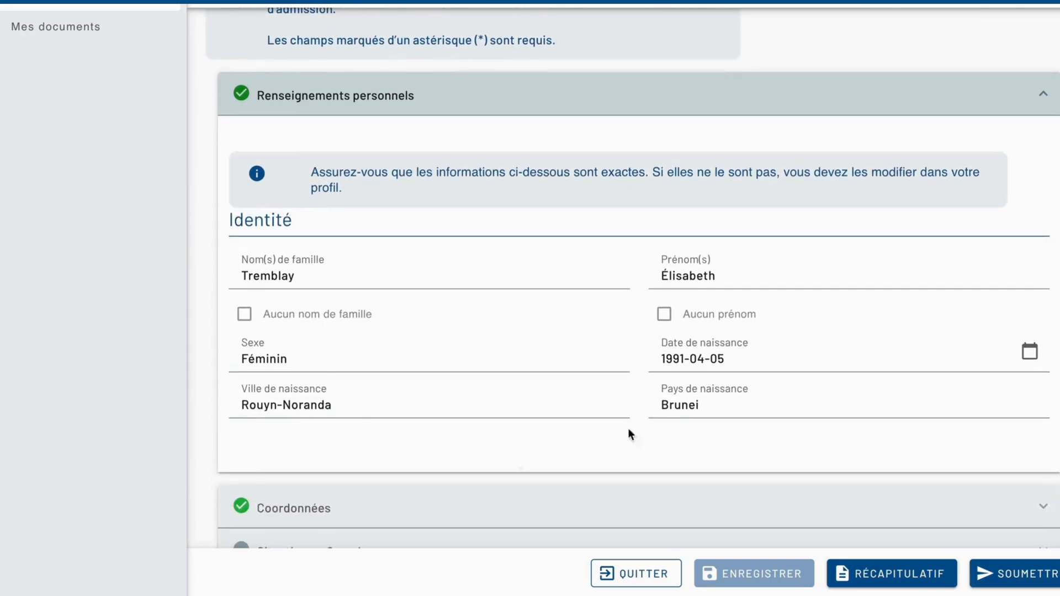
scroll(516, 307, up, 5)
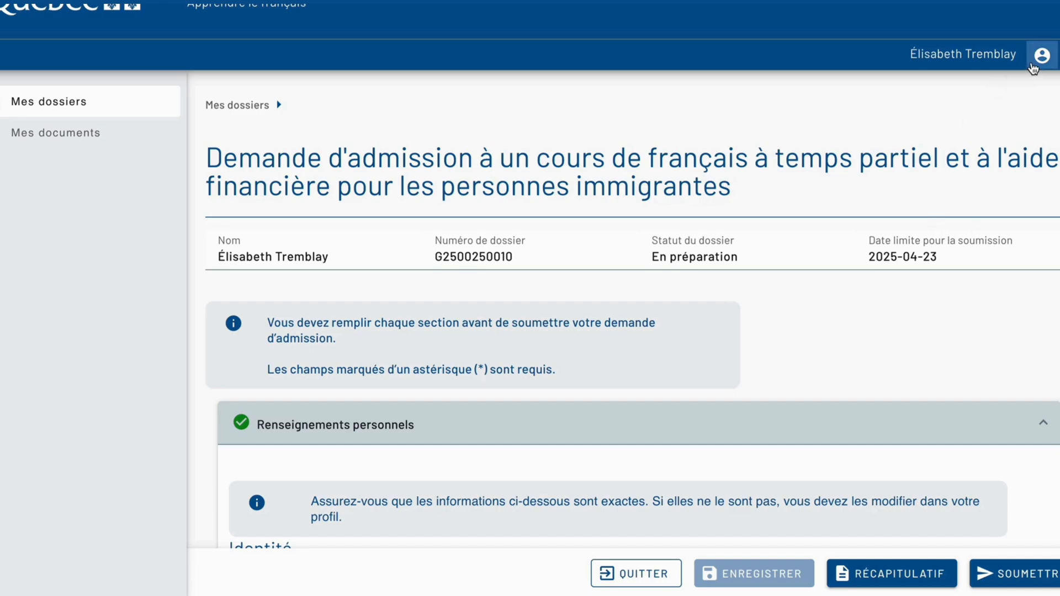
Open the applicant's profile page and review the identity and contact details that can be updated there.
click(1036, 62)
click(1004, 92)
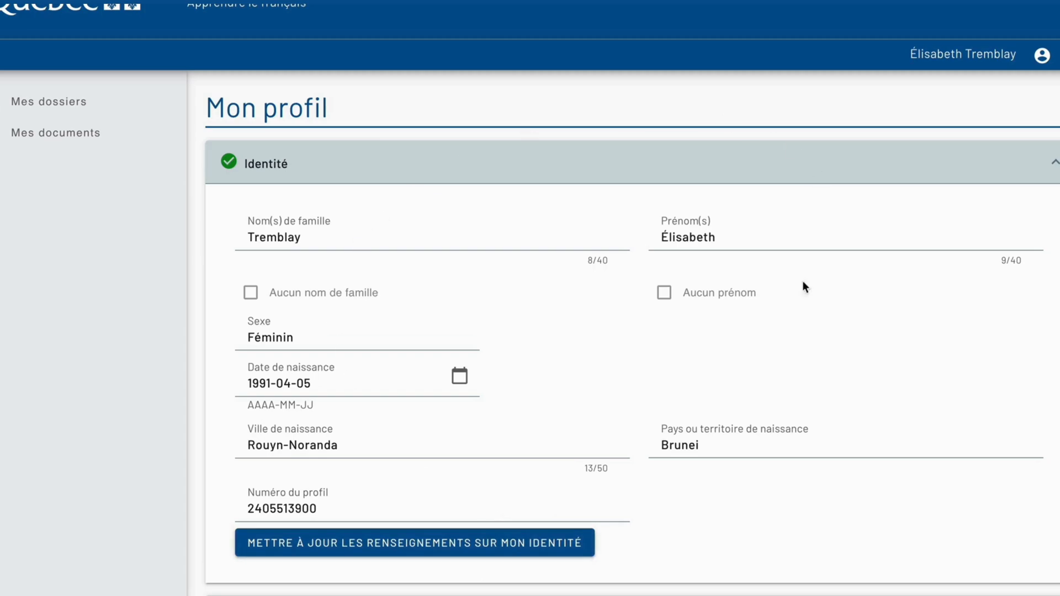
scroll(641, 356, down, 8)
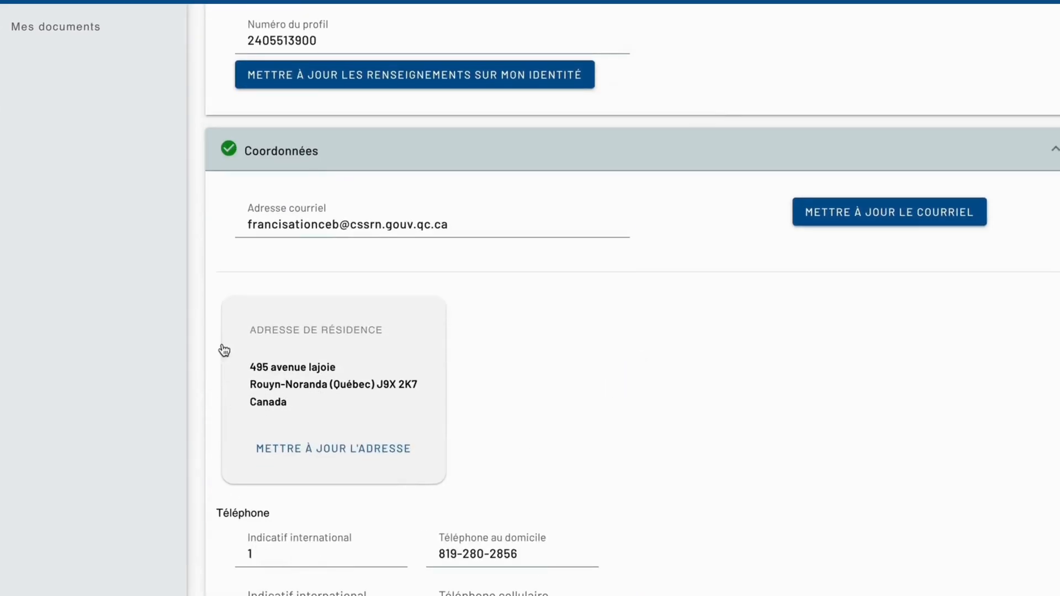
Leave the profile page for the dossiers list and continue the pending part-time French course admission request.
scroll(541, 374, up, 8)
scroll(541, 374, down, 6)
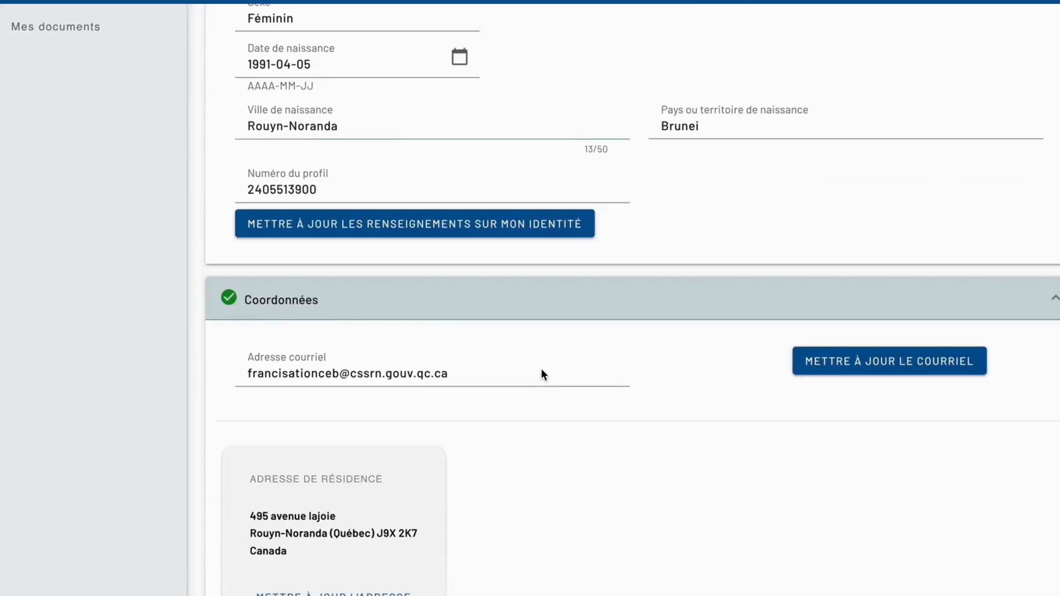
scroll(541, 368, up, 6)
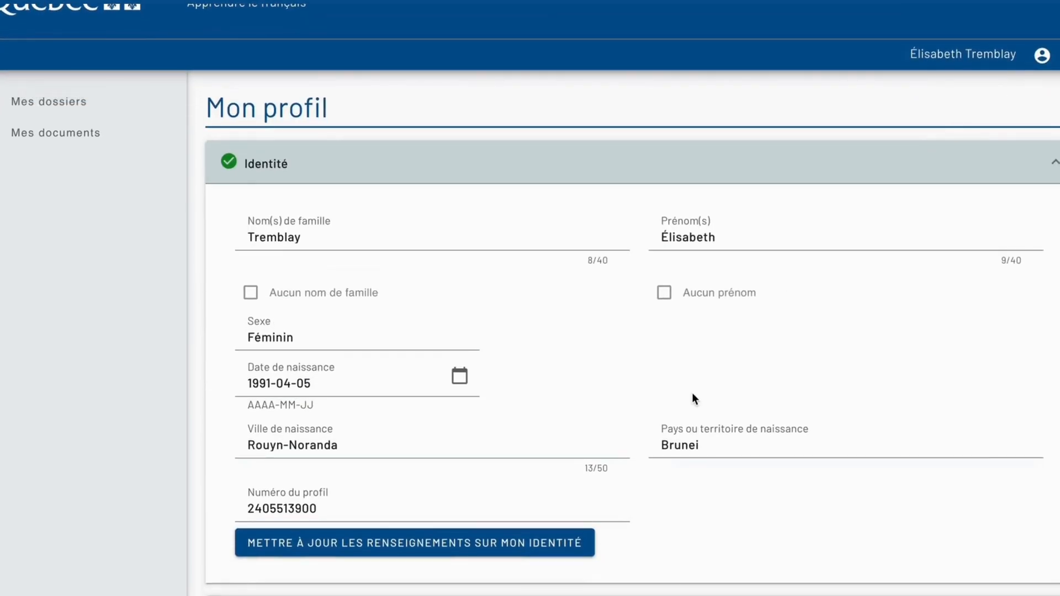
click(44, 104)
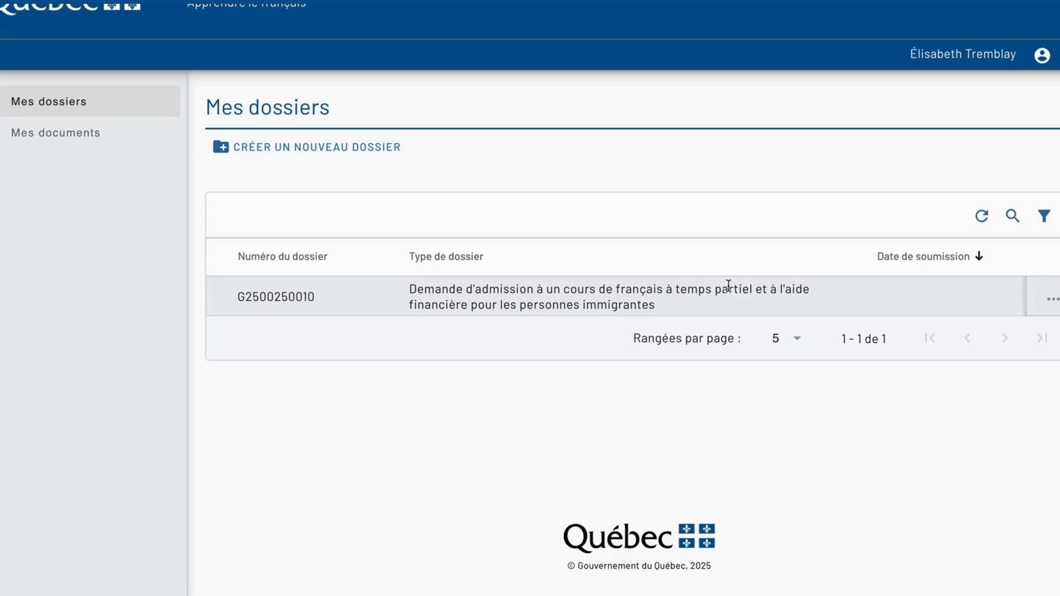
click(1051, 300)
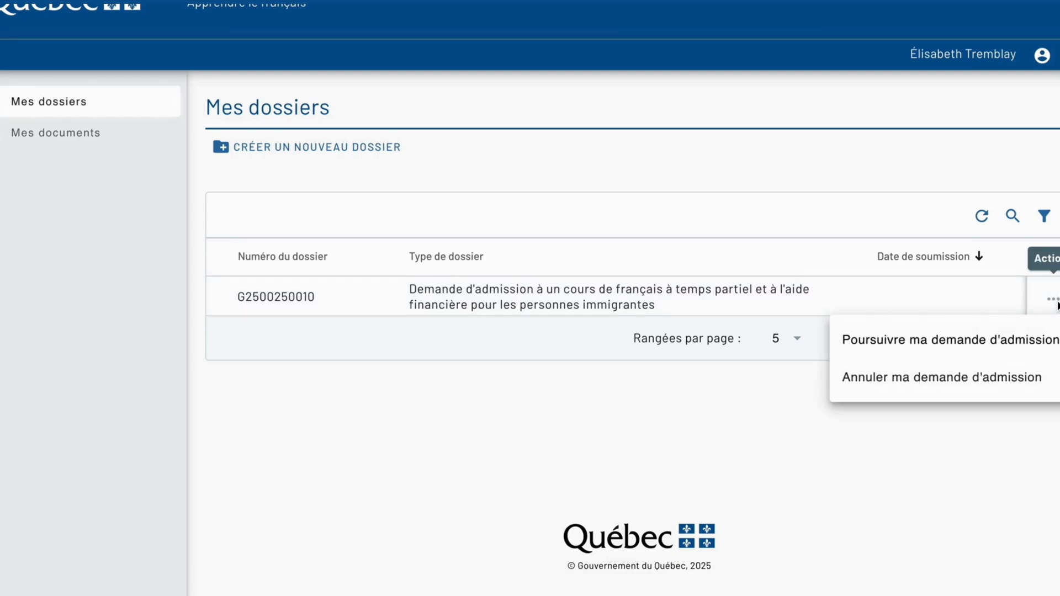
click(997, 350)
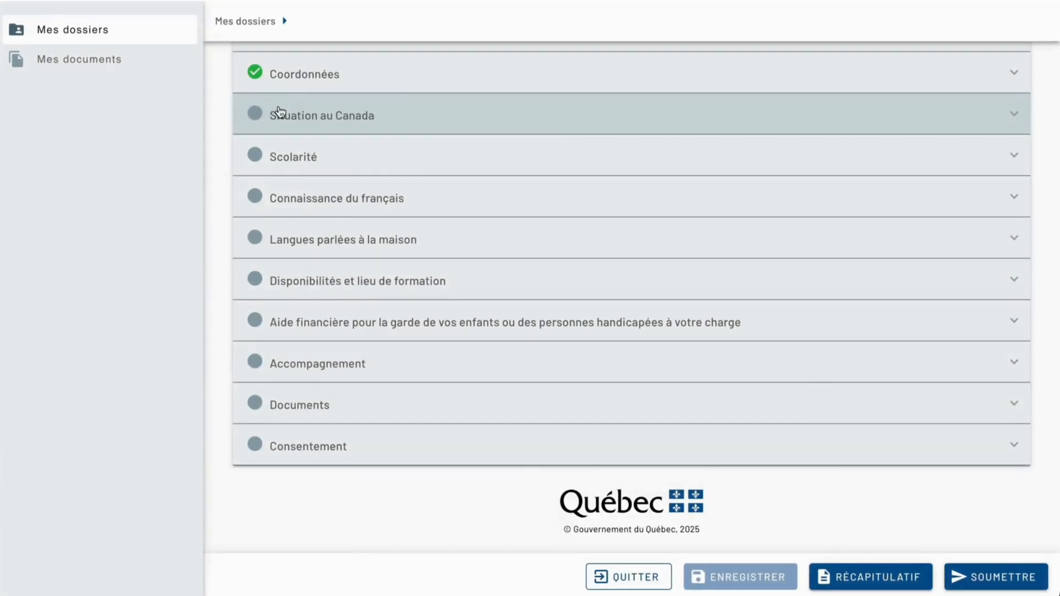
Expand the Situation au Canada section and set the applicant's situation to Statut temporaire.
click(280, 112)
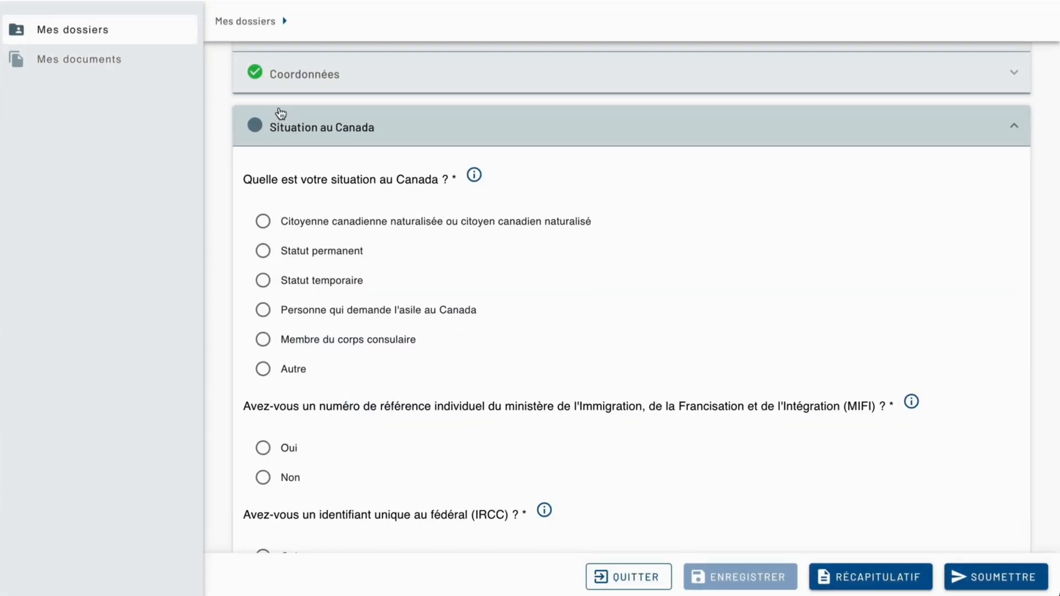
scroll(383, 208, down, 1)
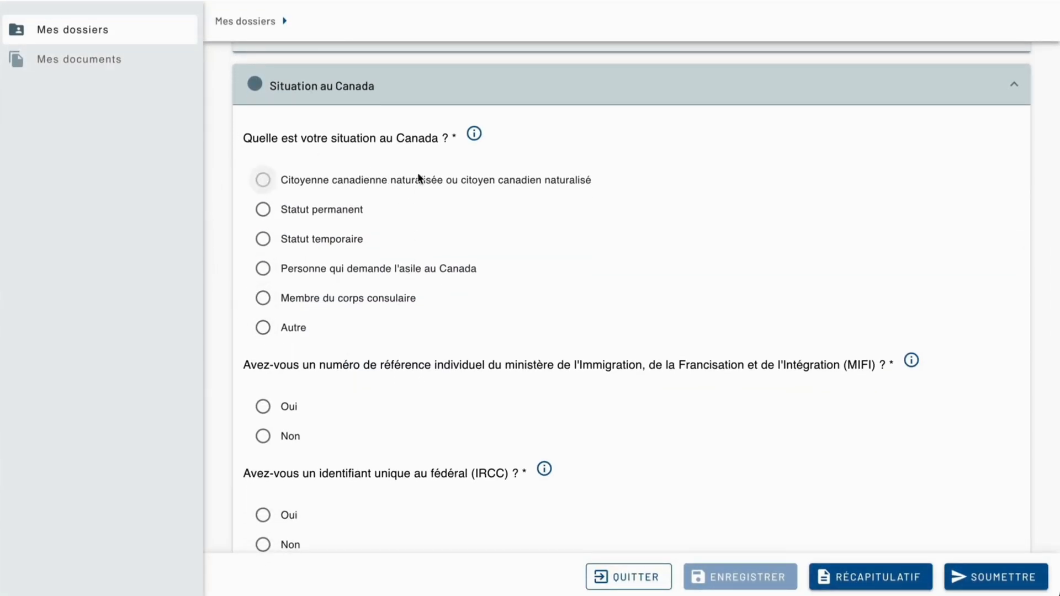
click(264, 239)
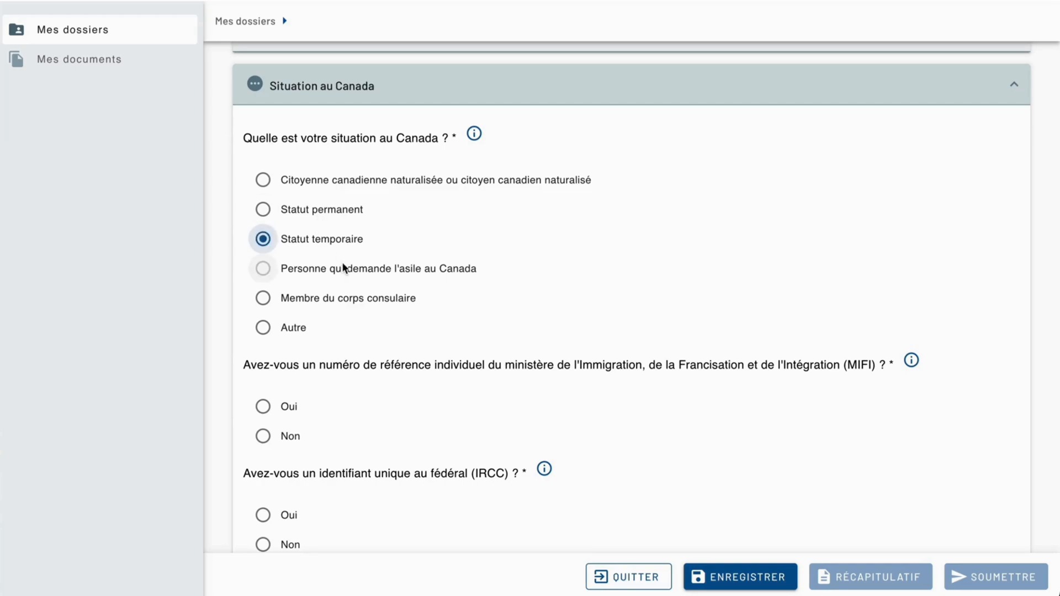
Answer Non to having a MIFI individual reference number and a federal IRCC identifier, and collapse the Situation au Canada section.
scroll(342, 262, down, 2)
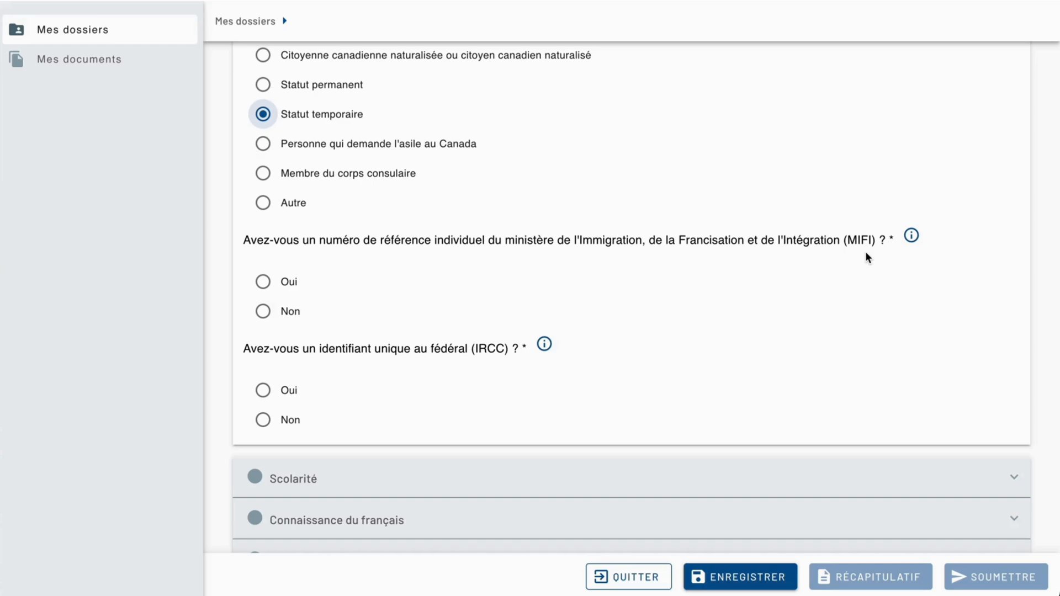
click(283, 281)
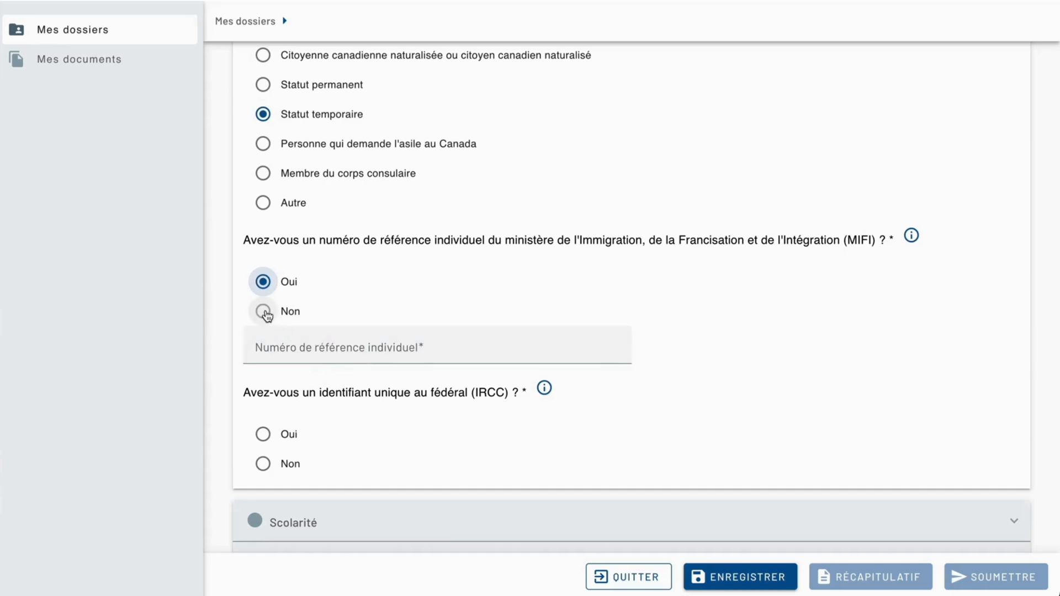
click(264, 312)
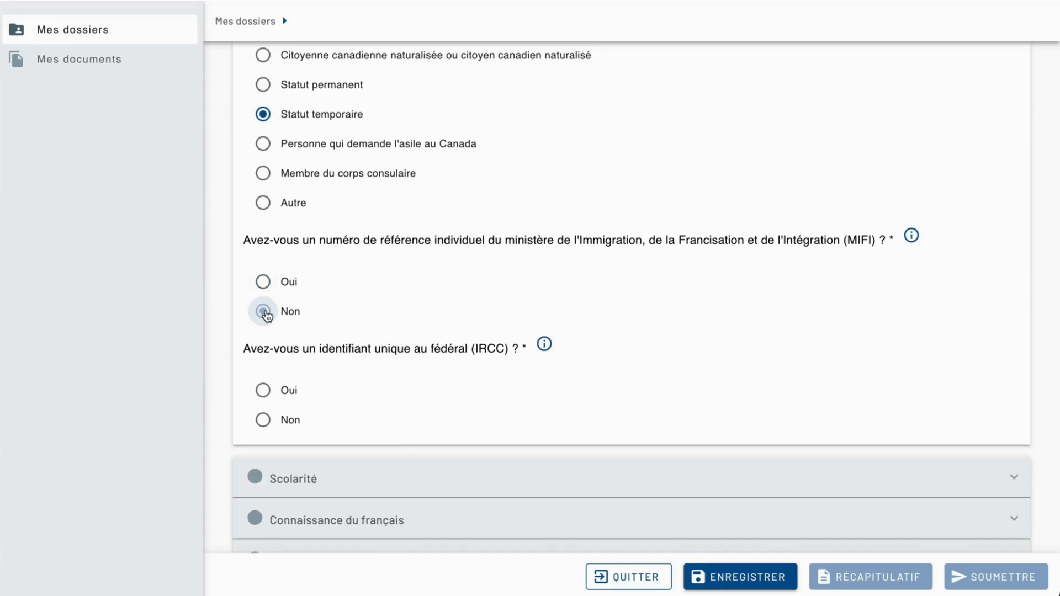
scroll(385, 343, down, 1)
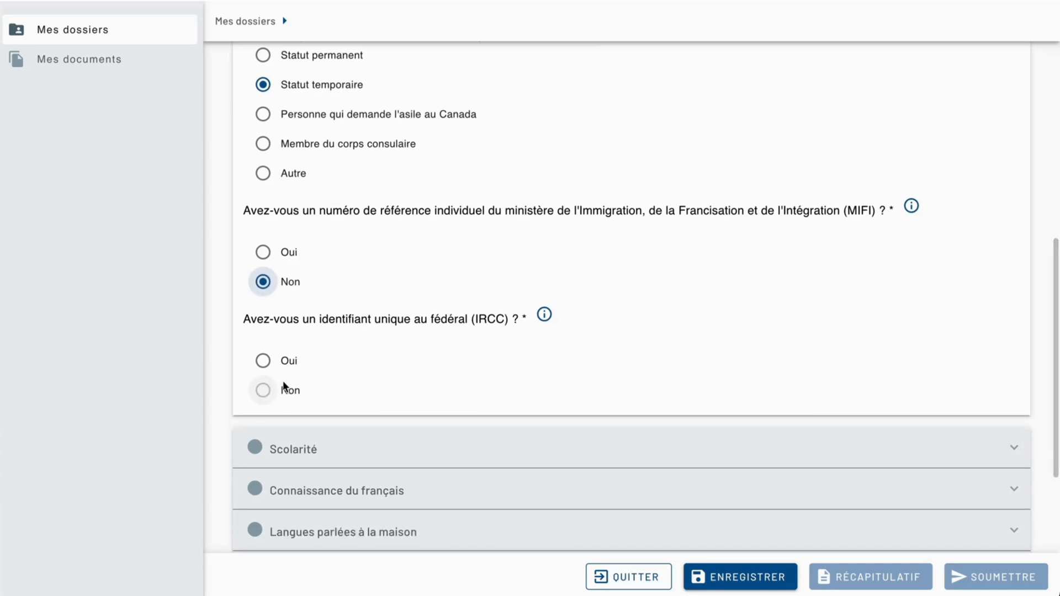
click(267, 390)
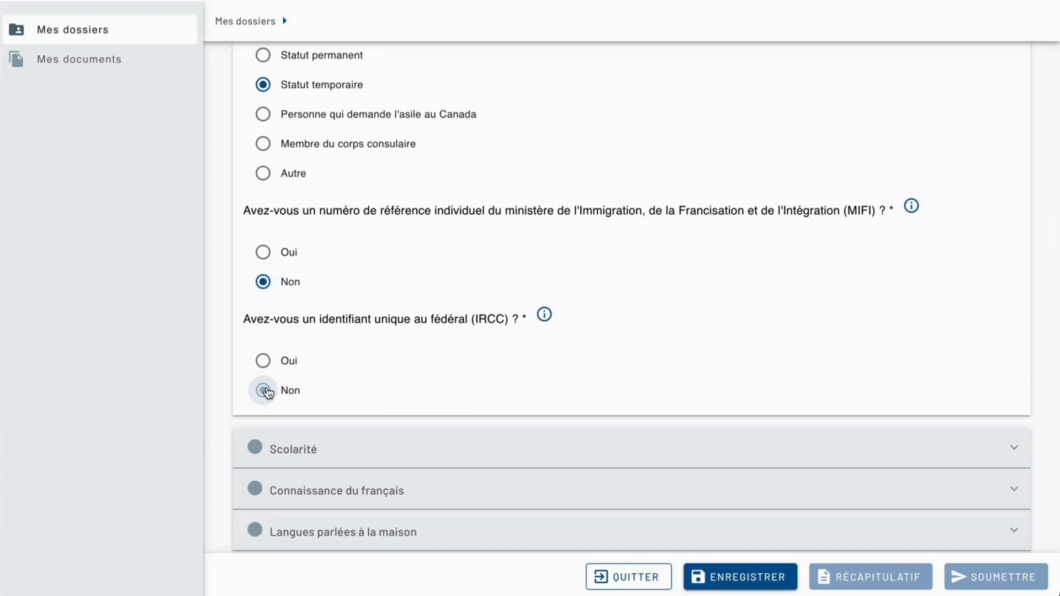
scroll(409, 175, up, 5)
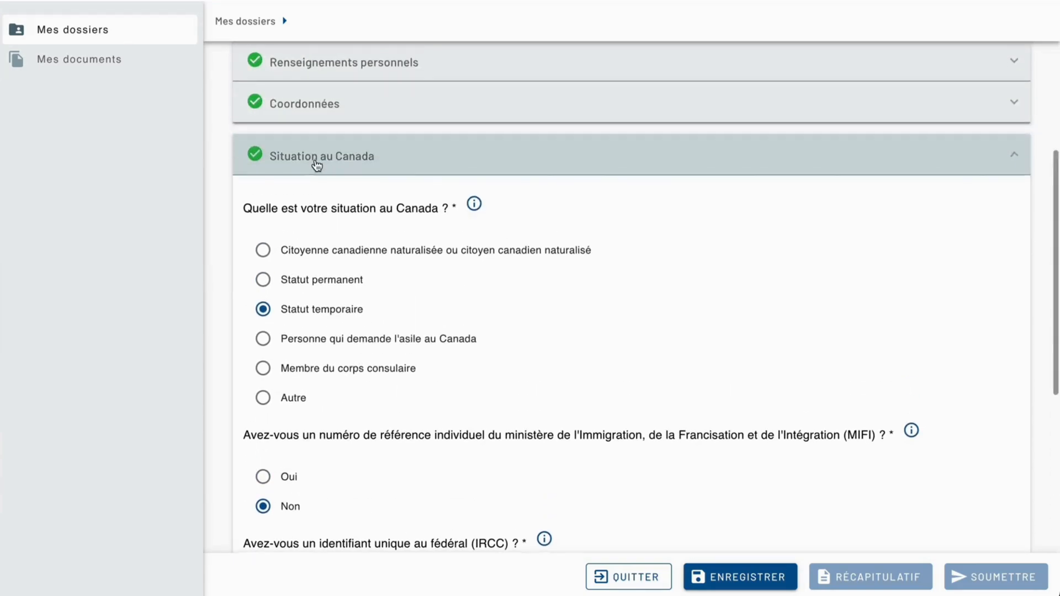
click(316, 163)
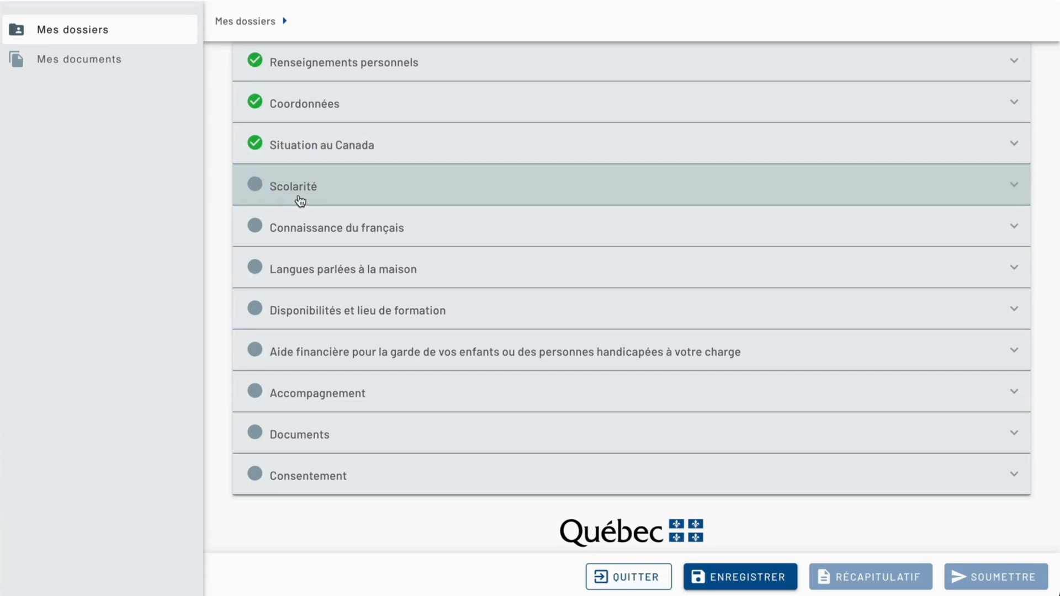
In the Scolarité section, set the total number of completed years of schooling to 20 et plus and collapse the section.
click(299, 201)
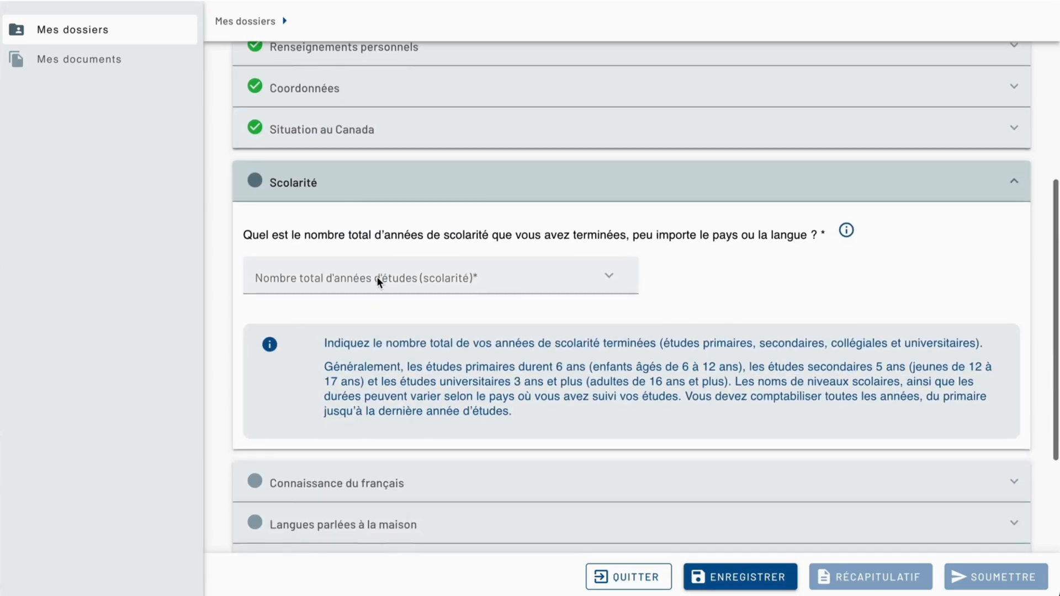
click(609, 278)
scroll(464, 414, down, 3)
scroll(463, 419, down, 5)
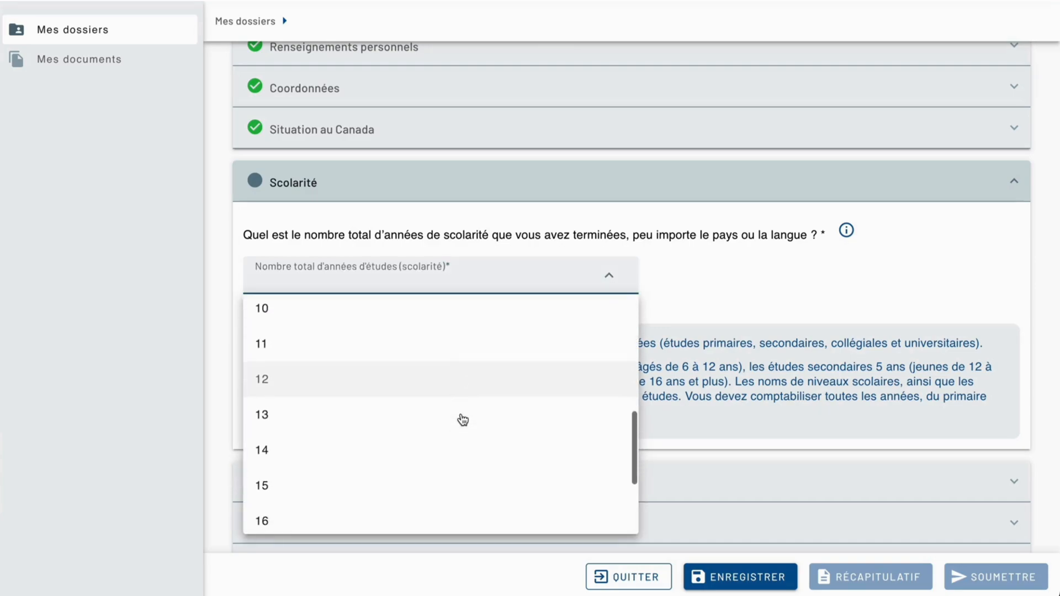
click(329, 515)
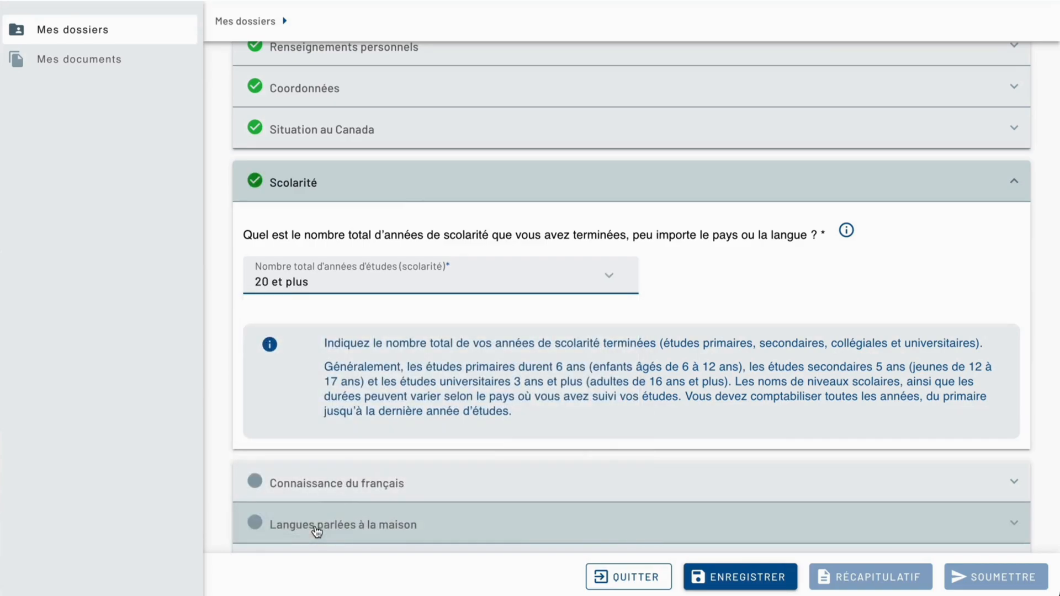
click(402, 181)
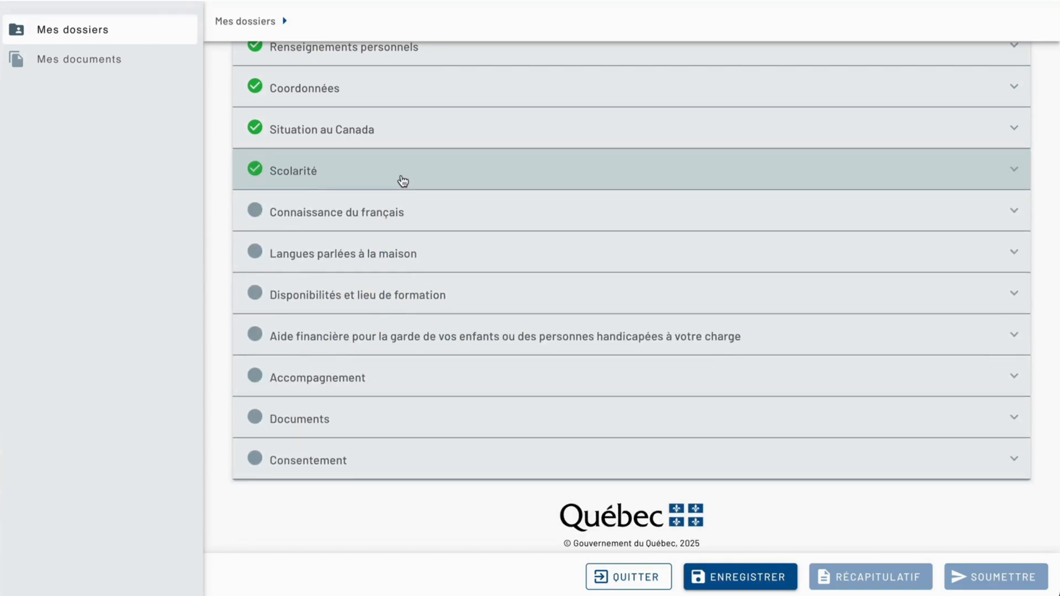
In the Connaissance du français section, rate the applicant's knowledge of French as Aucune and collapse the section.
click(357, 214)
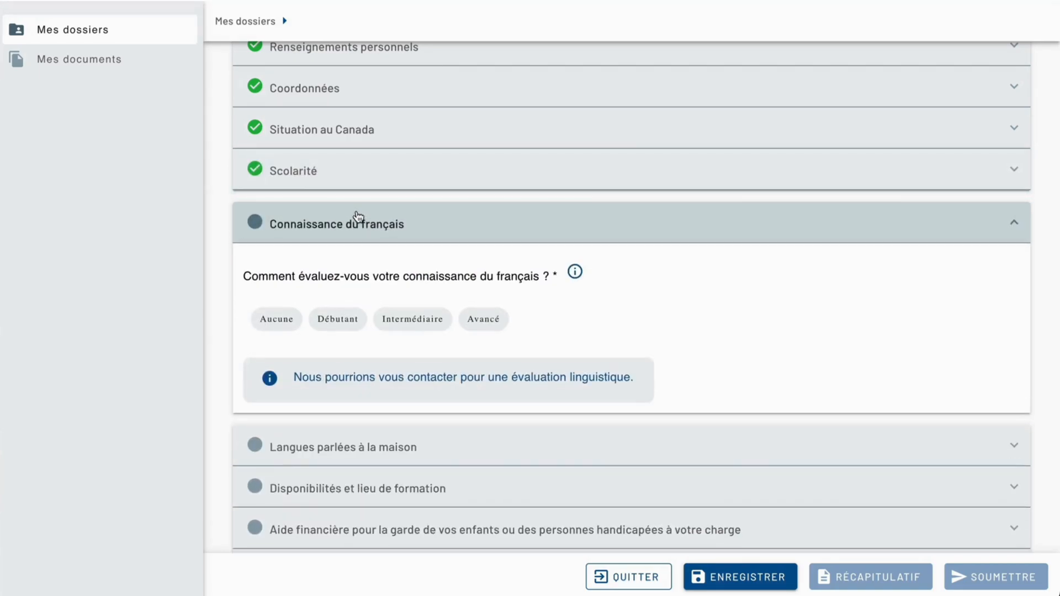
click(289, 319)
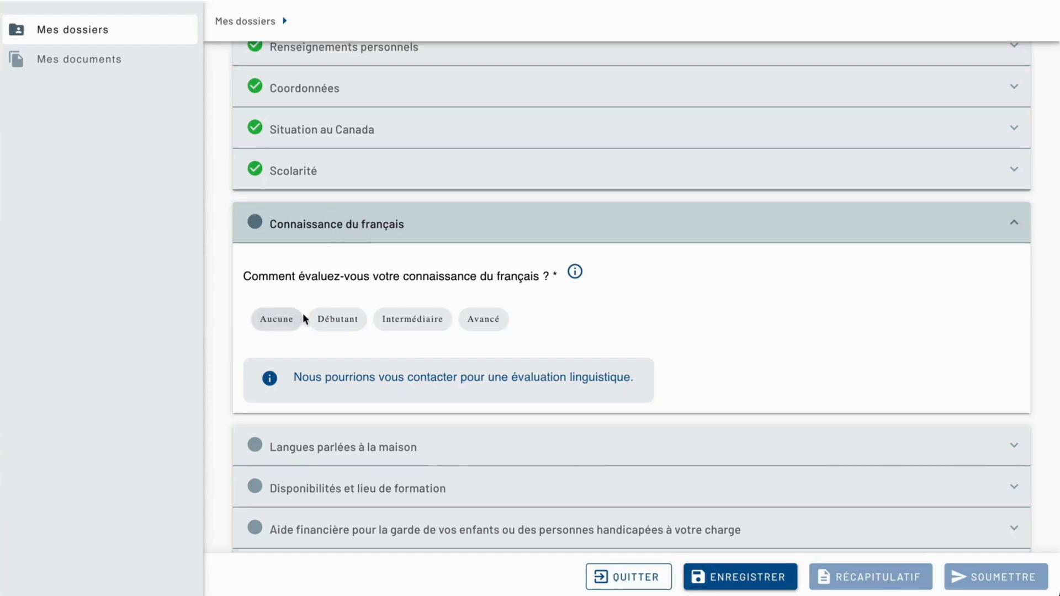
click(287, 323)
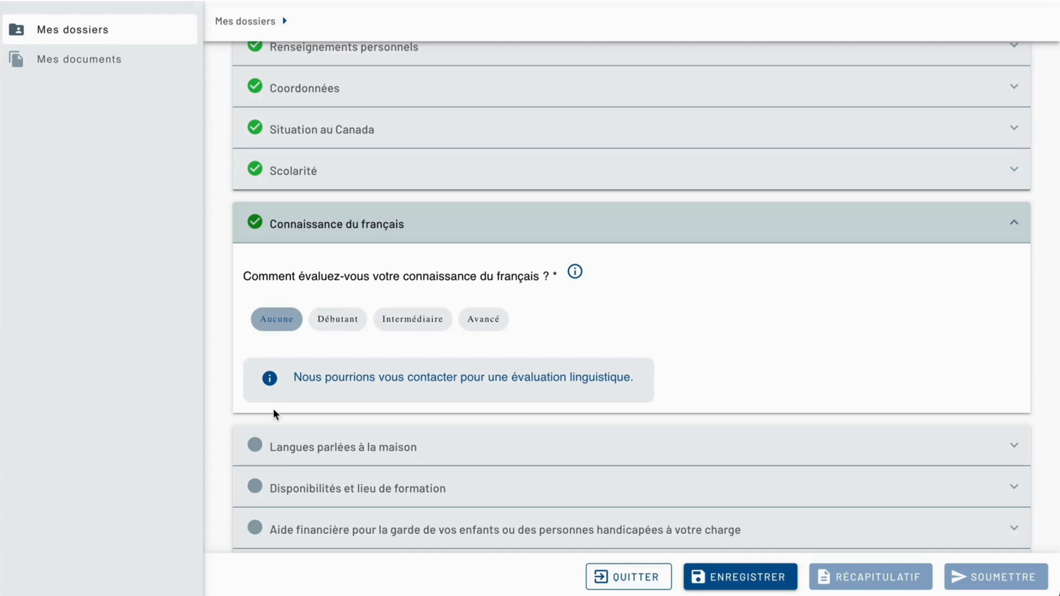
click(341, 327)
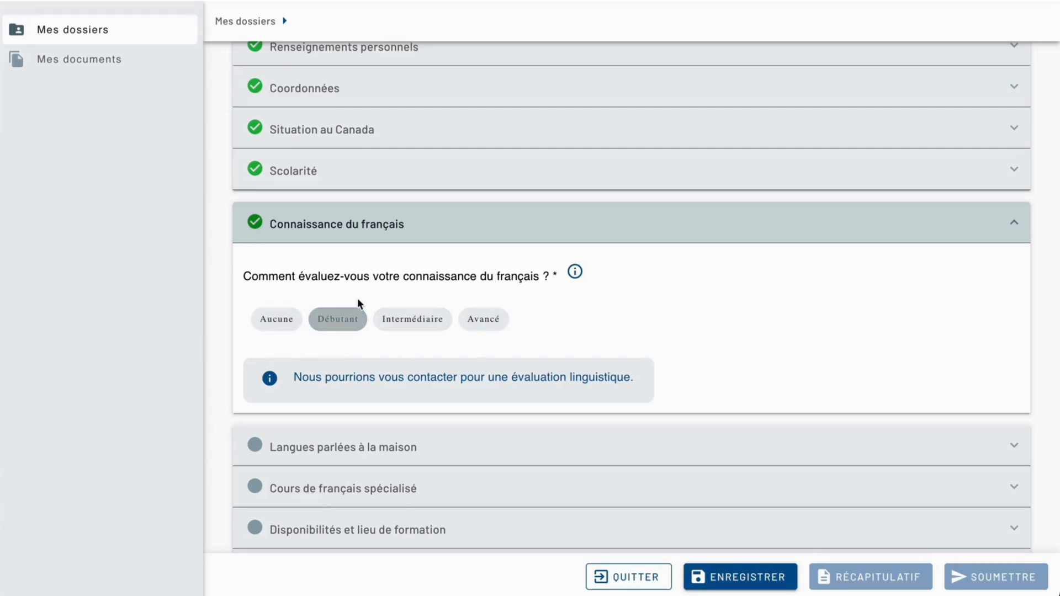
click(273, 326)
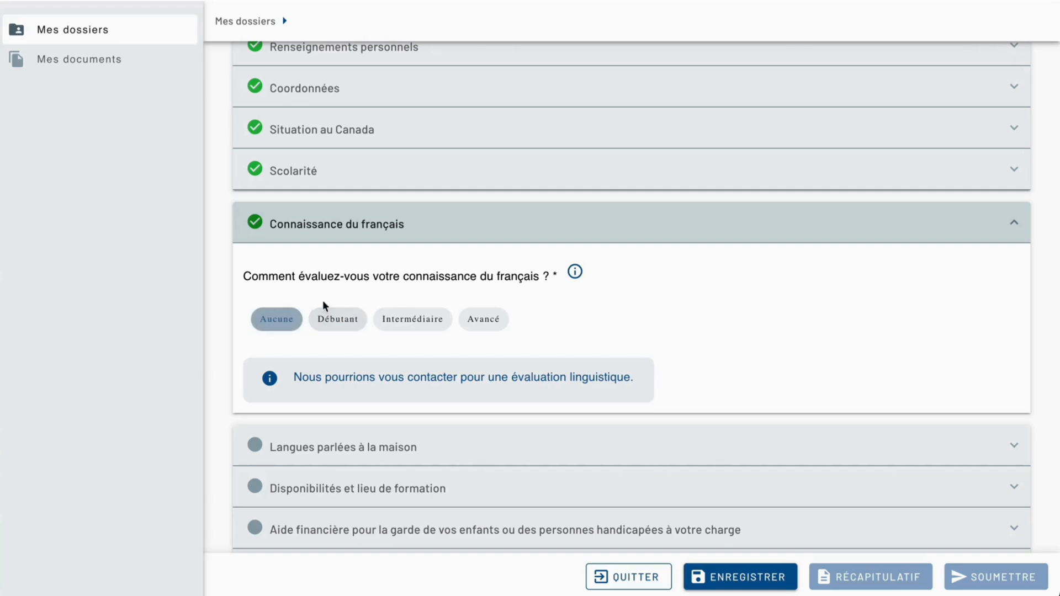
click(356, 222)
In the Langues parlées à la maison section, select Français and Ukrainien as the languages spoken at home.
scroll(356, 222, down, 1)
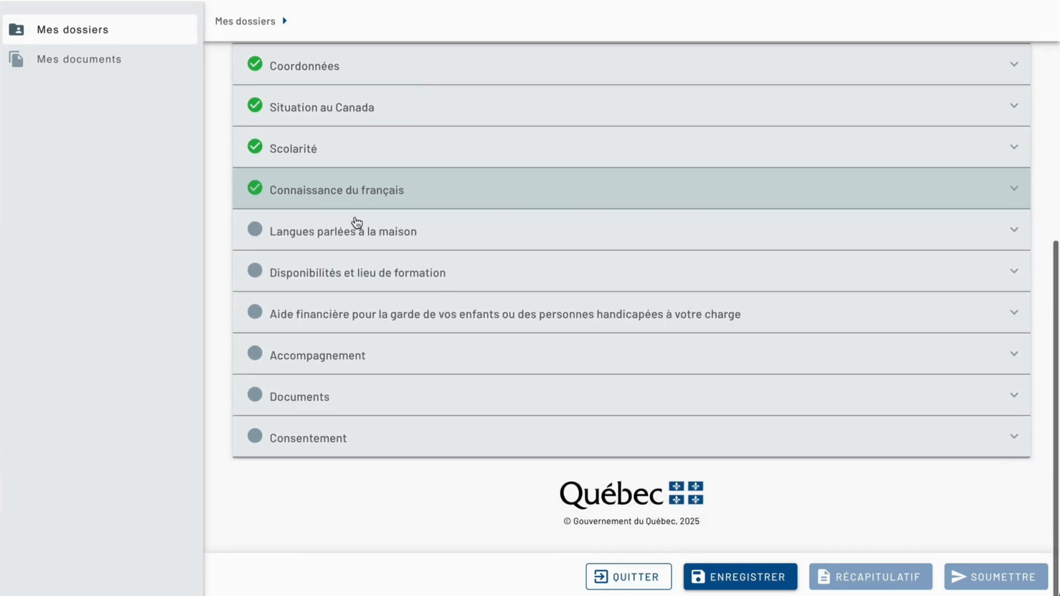
click(343, 232)
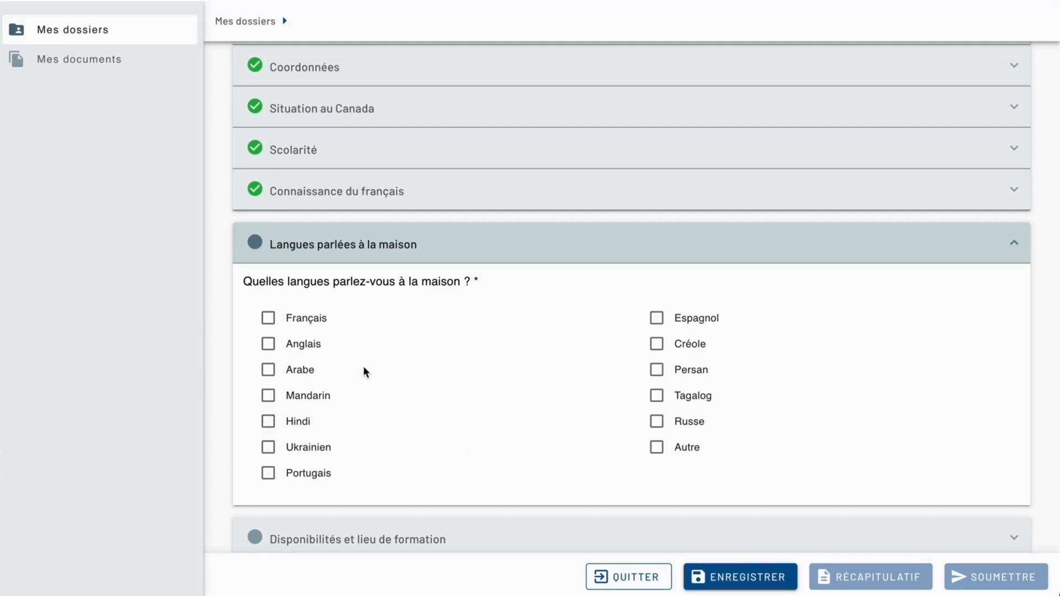
click(269, 322)
click(269, 449)
scroll(269, 448, down, 2)
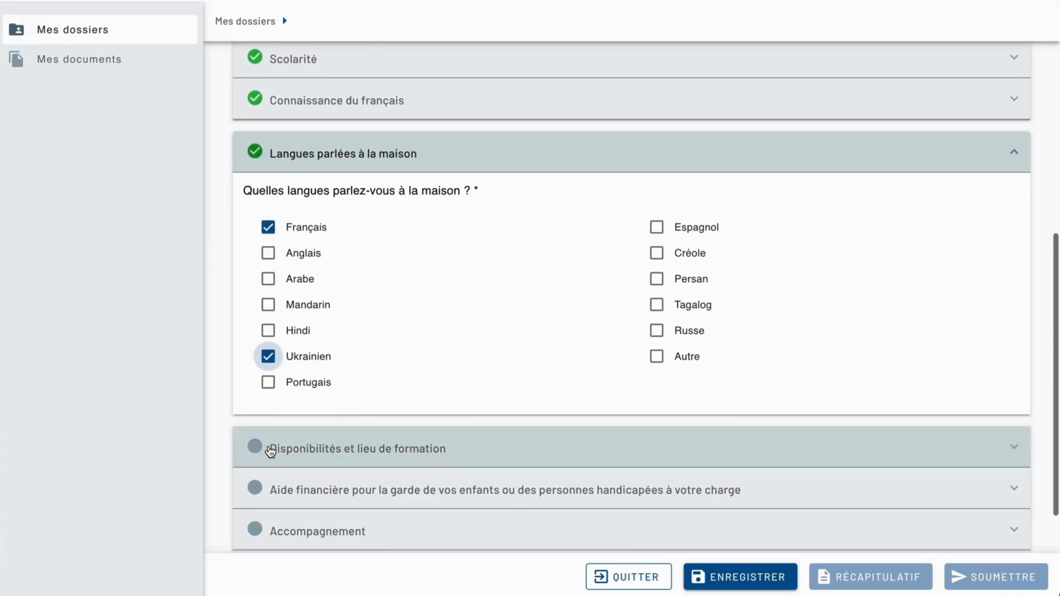
scroll(270, 414, down, 1)
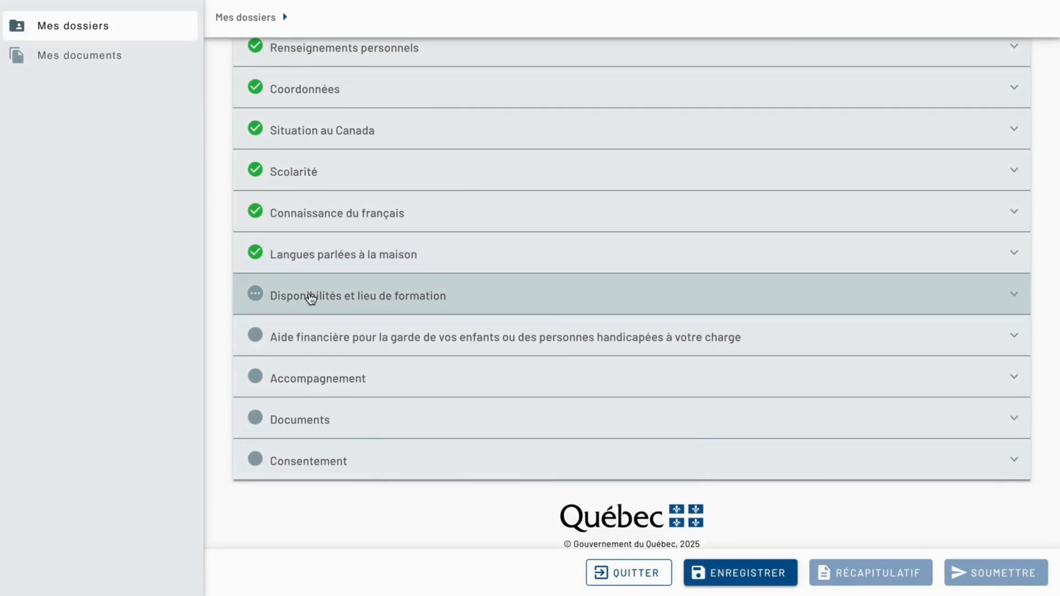
In Disponibilités et lieu de formation, set the course frequency to 3 ou 4 fois par semaine and the weekday availability to Après-midi only.
click(299, 303)
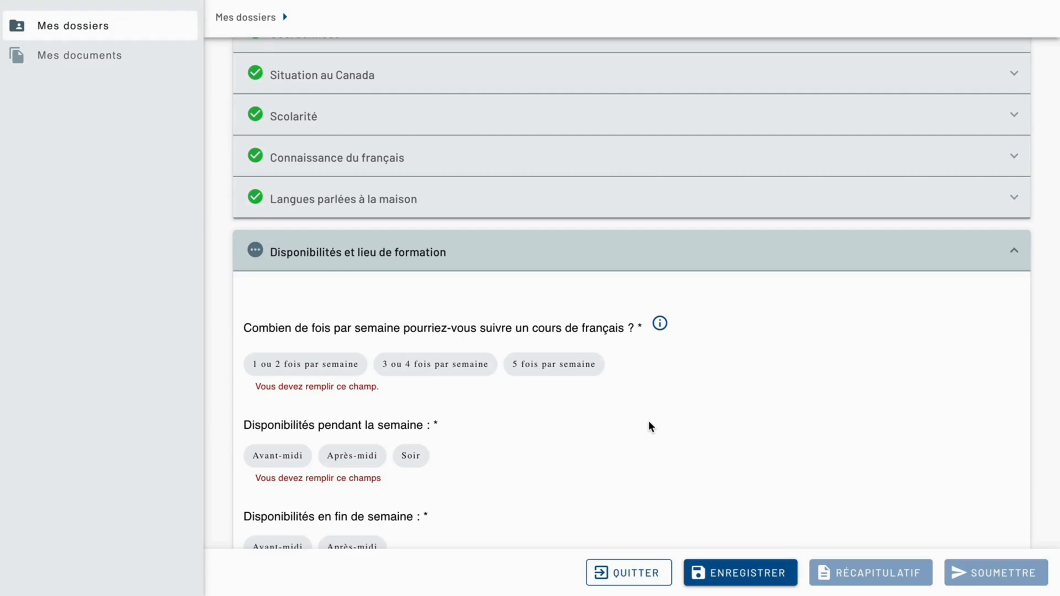
click(486, 370)
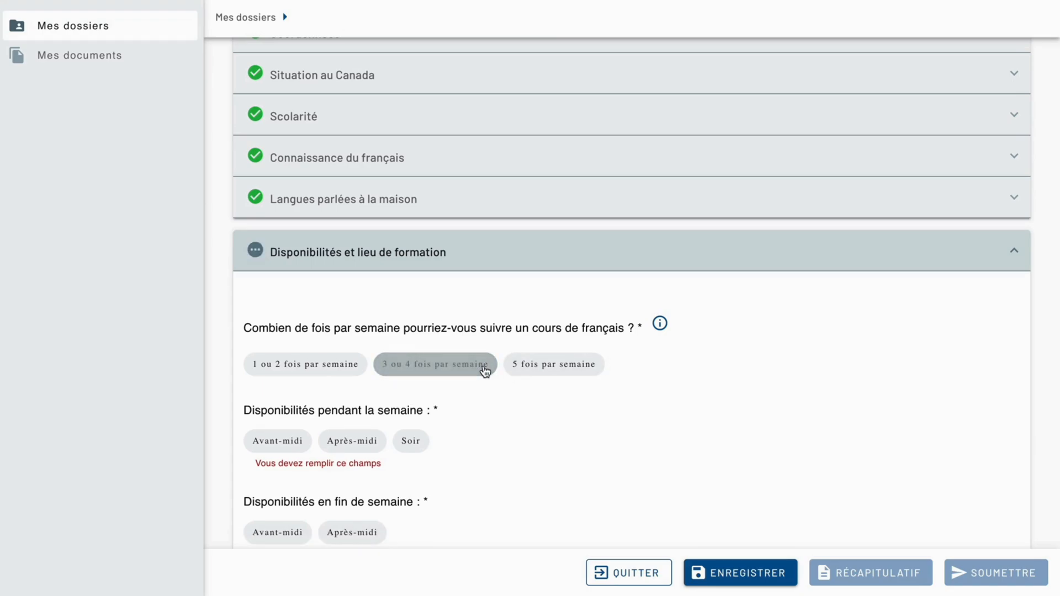
click(367, 440)
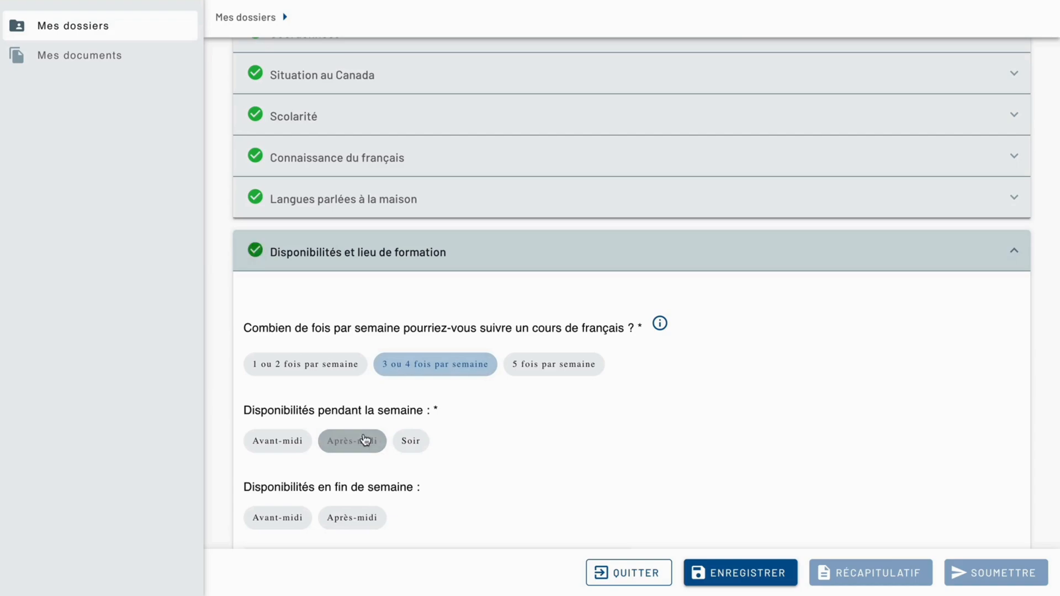
click(300, 440)
click(411, 444)
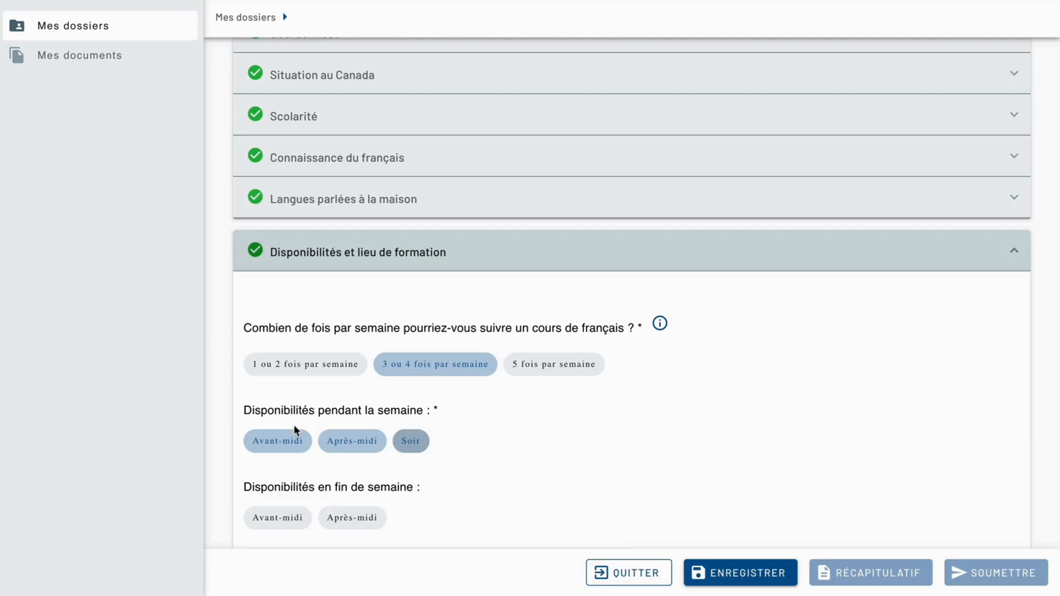
click(422, 441)
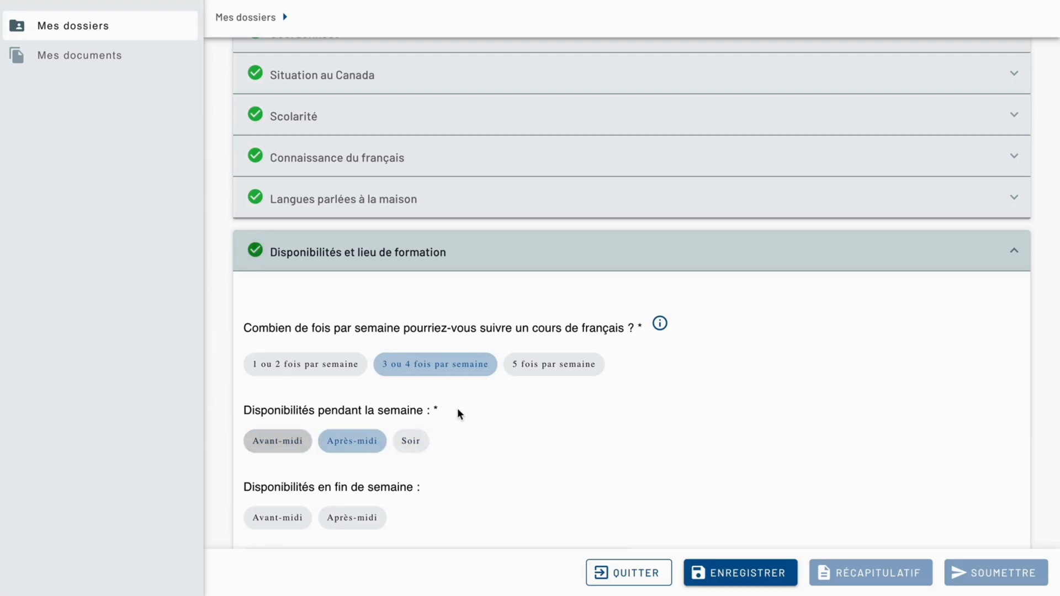
scroll(457, 411, down, 1)
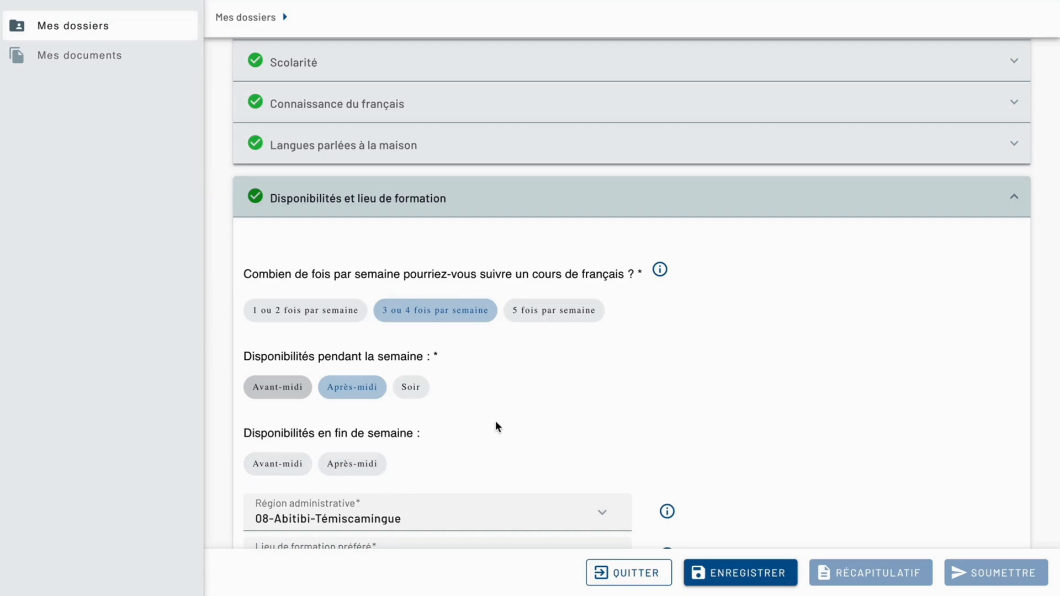
scroll(496, 421, down, 3)
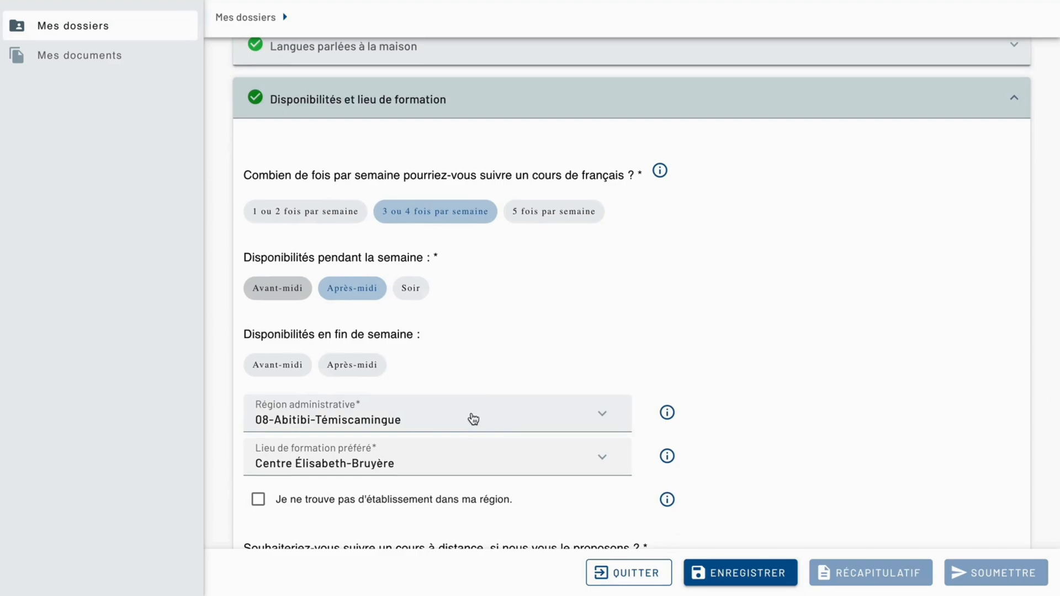
Look over the Région administrative and Lieu de formation préféré choices in Disponibilités et lieu de formation, leaving both selections as they are.
click(473, 419)
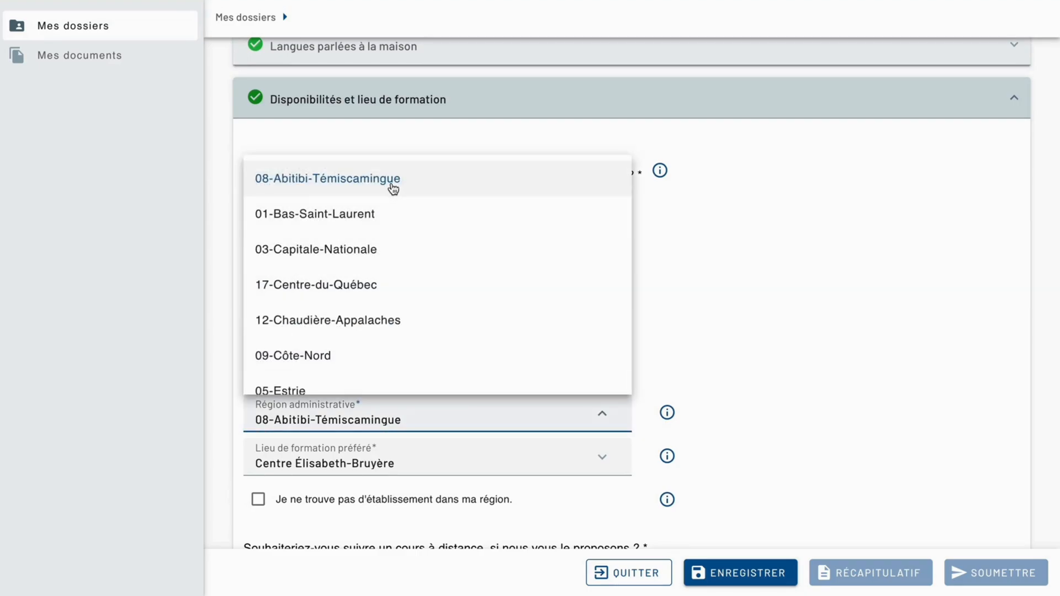
click(799, 356)
scroll(800, 356, down, 3)
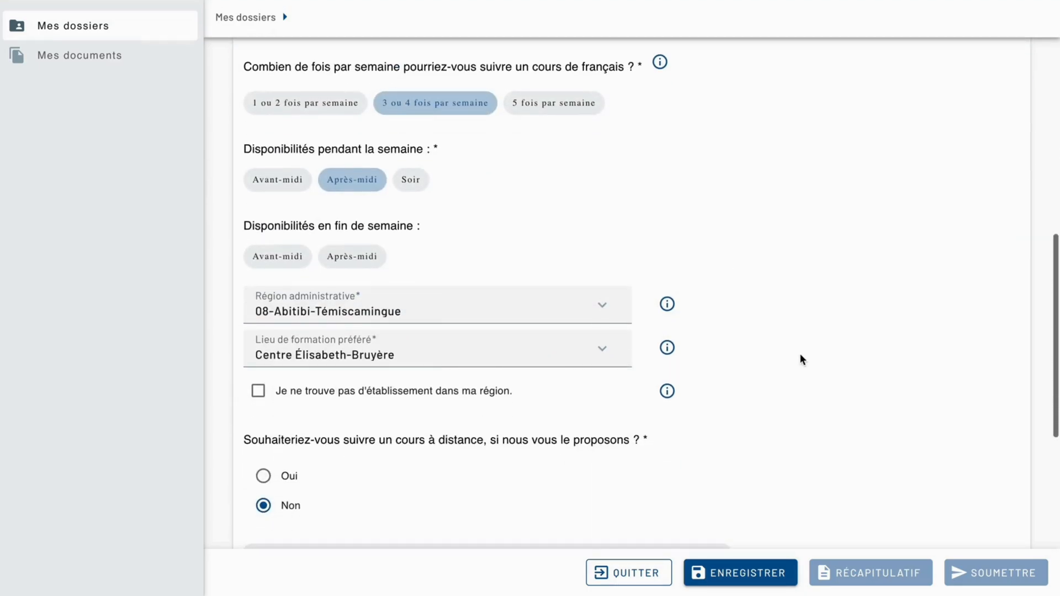
click(602, 354)
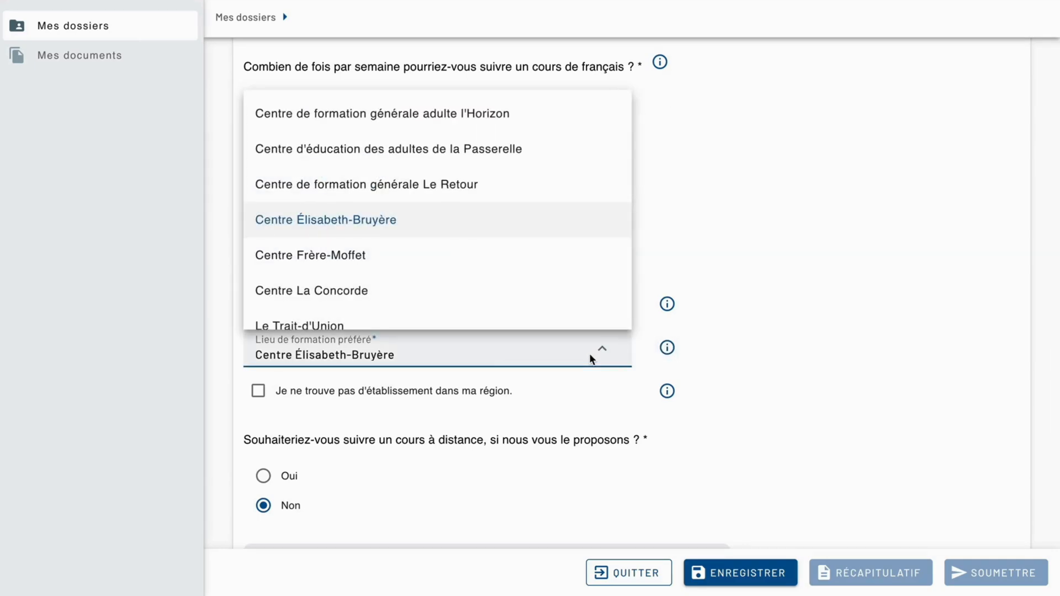
click(715, 353)
scroll(716, 355, down, 2)
scroll(715, 352, down, 1)
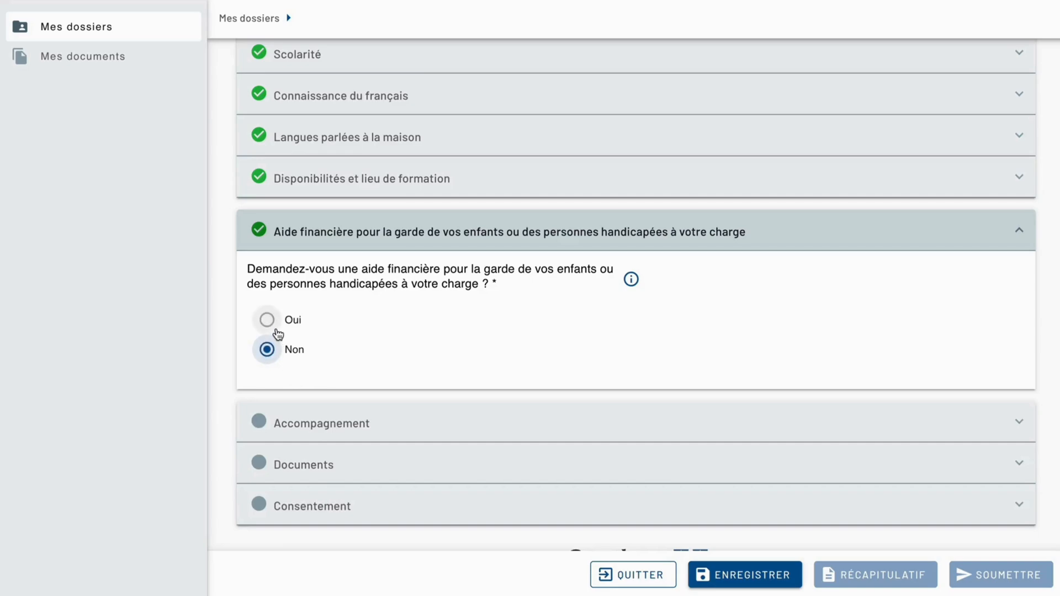
Answer Oui to requesting financial aid for the care of children or disabled dependants and enter the applicant's social insurance number.
click(276, 330)
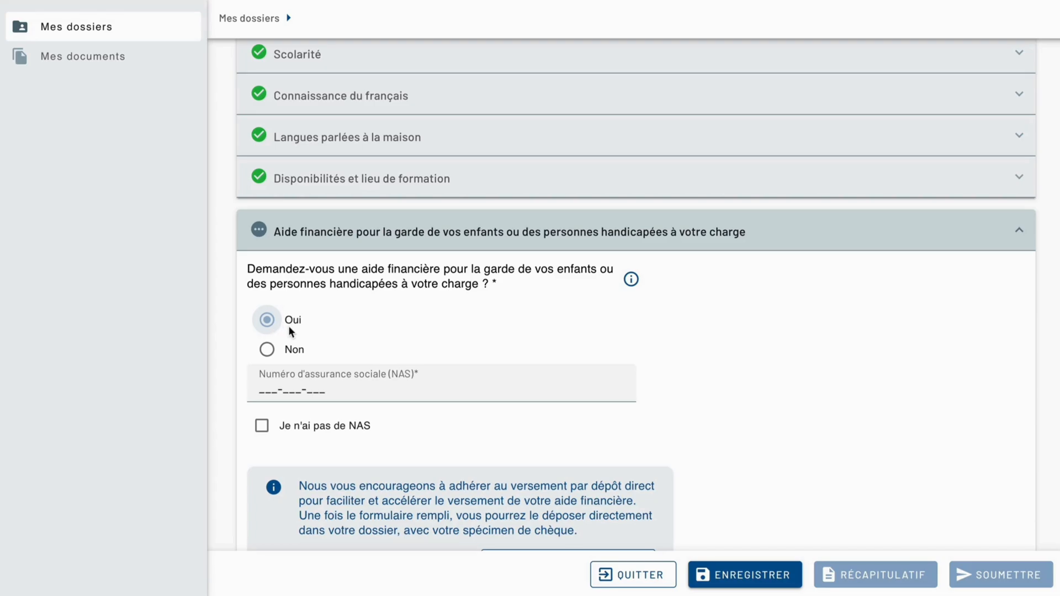
click(265, 385)
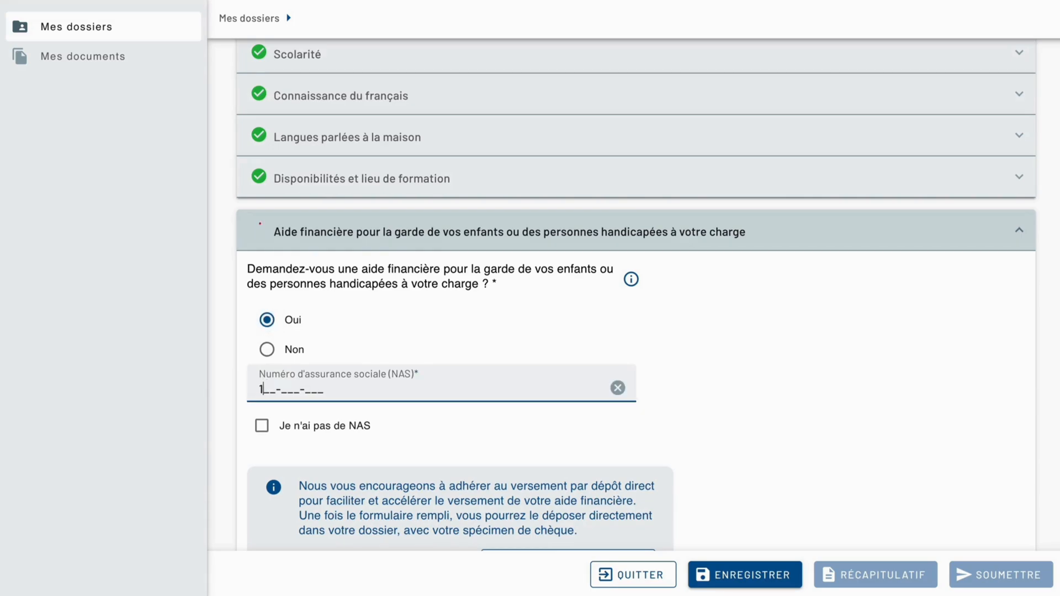
click(770, 398)
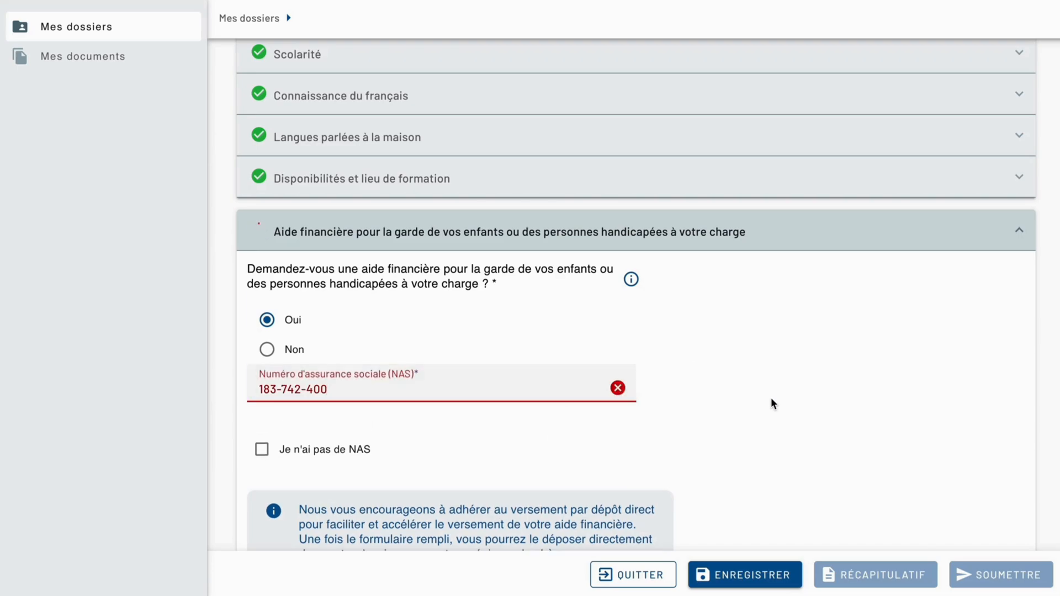
Open the direct deposit enrolment form and read its sections on both pages before returning to the admission request.
scroll(771, 398, down, 1)
scroll(451, 344, down, 4)
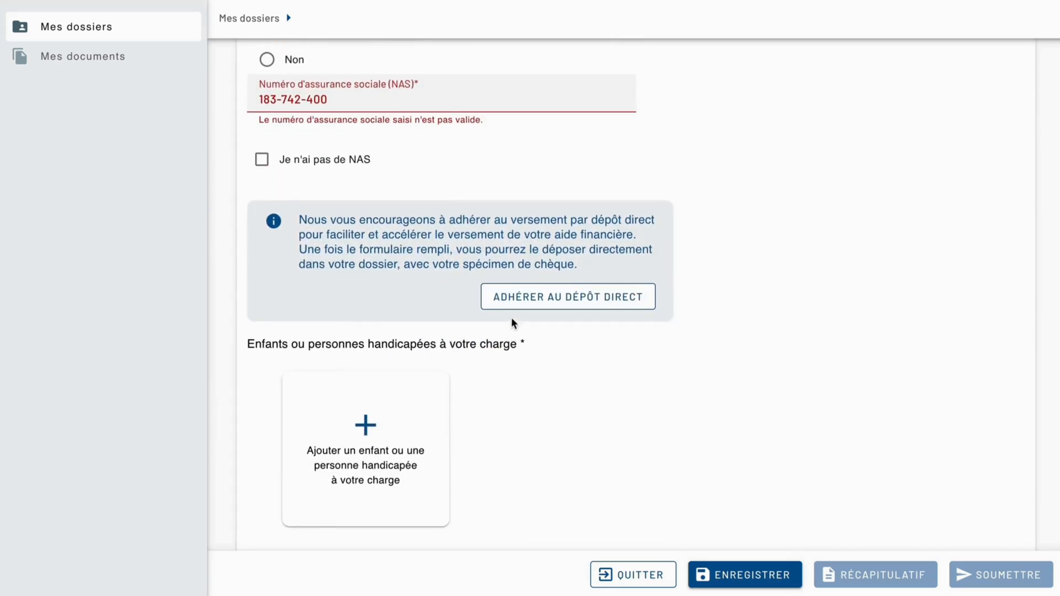
click(511, 304)
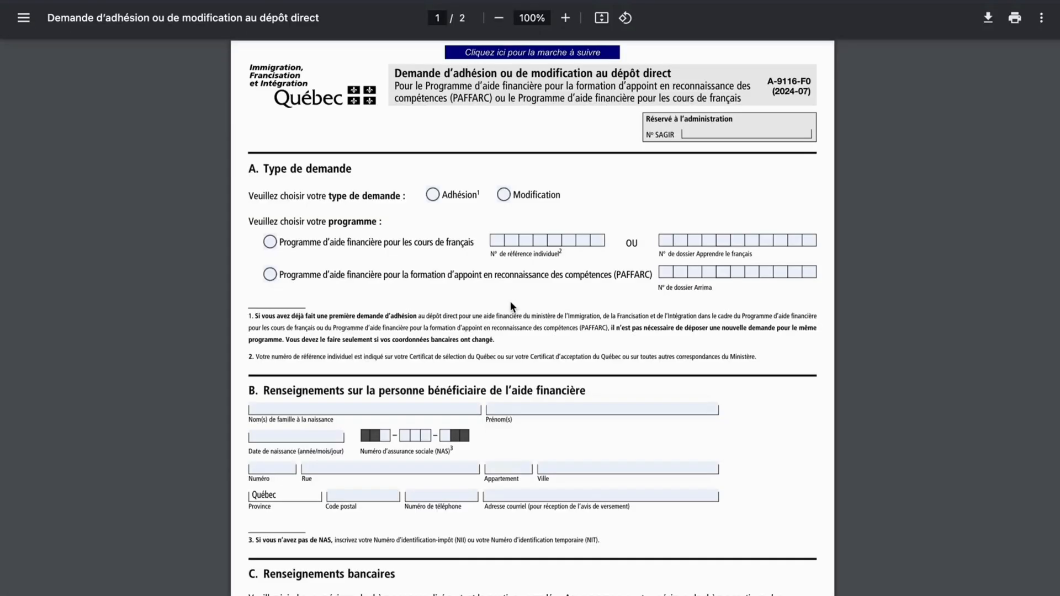
scroll(538, 300, down, 3)
scroll(538, 299, down, 12)
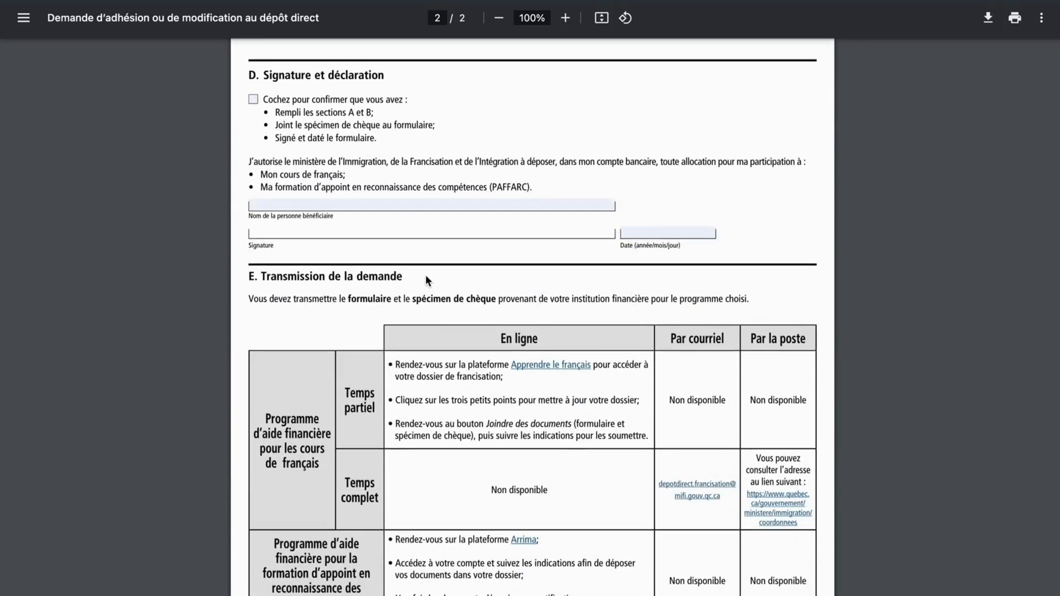
scroll(585, 472, down, 1)
scroll(585, 476, down, 4)
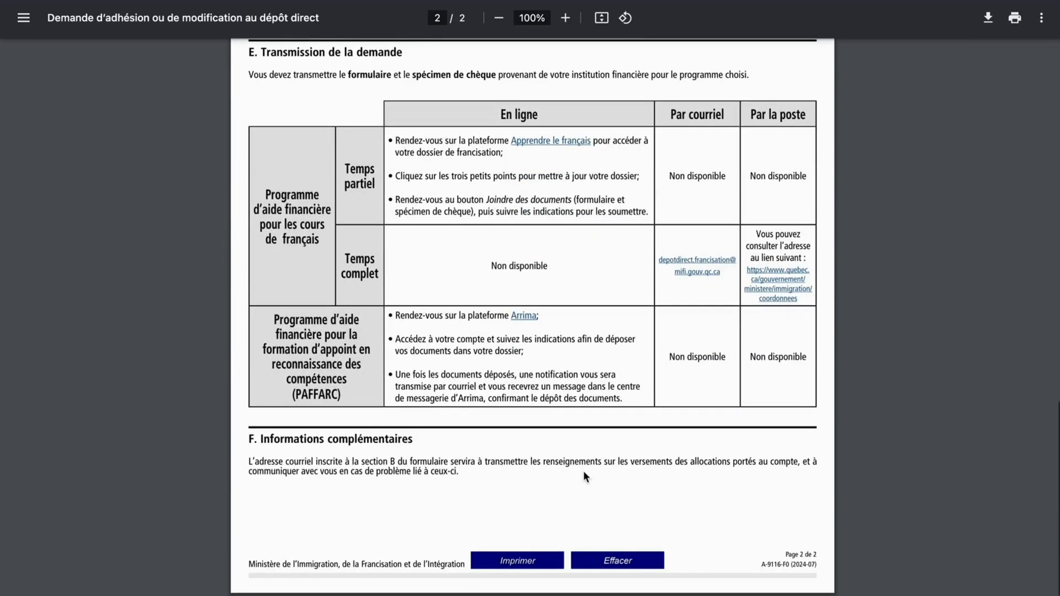
scroll(585, 476, up, 14)
scroll(585, 475, up, 9)
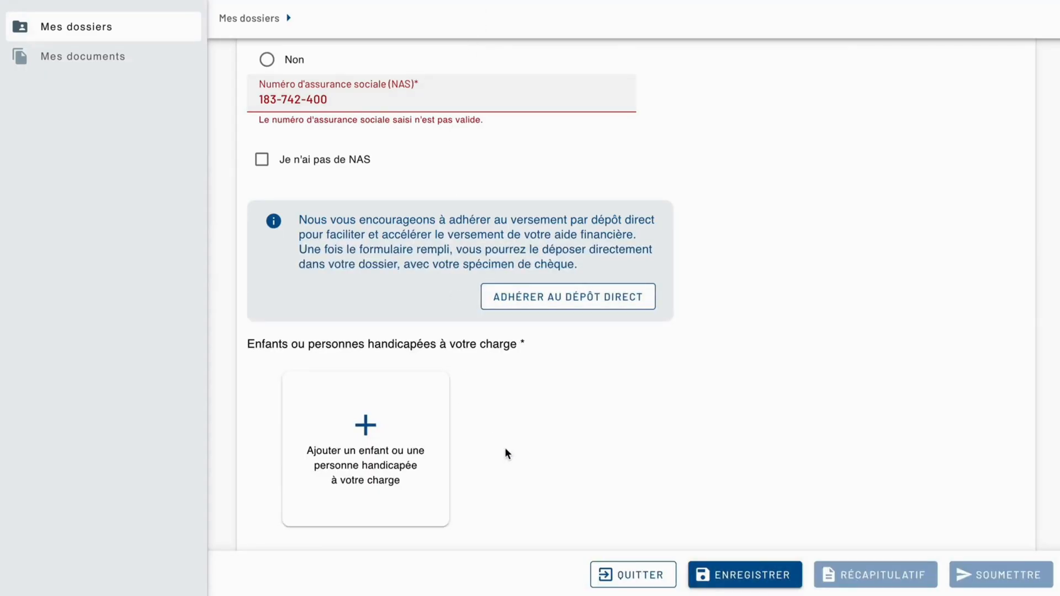
scroll(505, 453, down, 1)
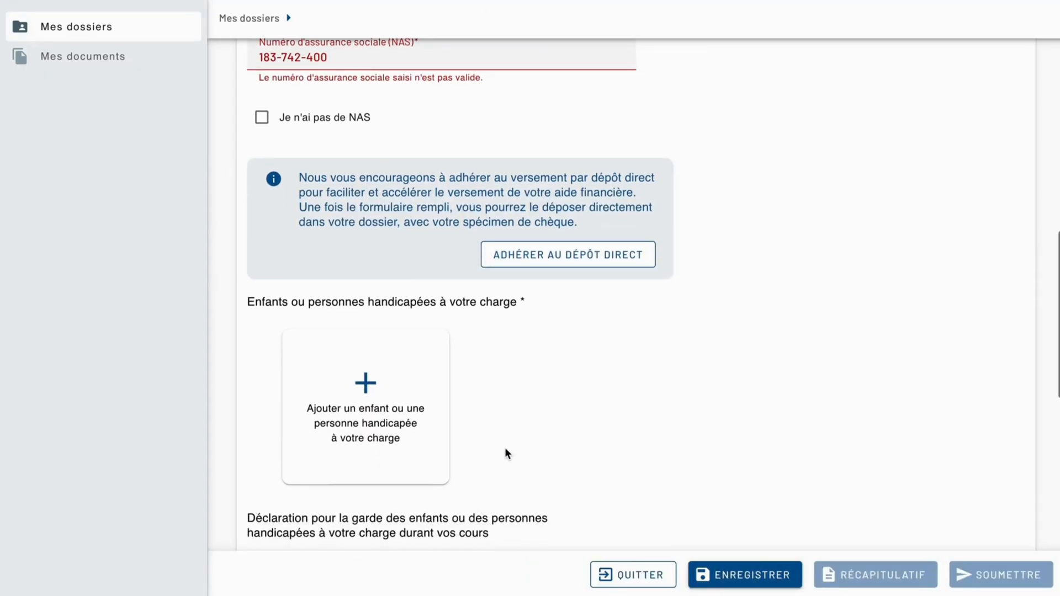
View the fields for adding a child or disabled dependant and cancel without adding anyone.
scroll(507, 454, down, 1)
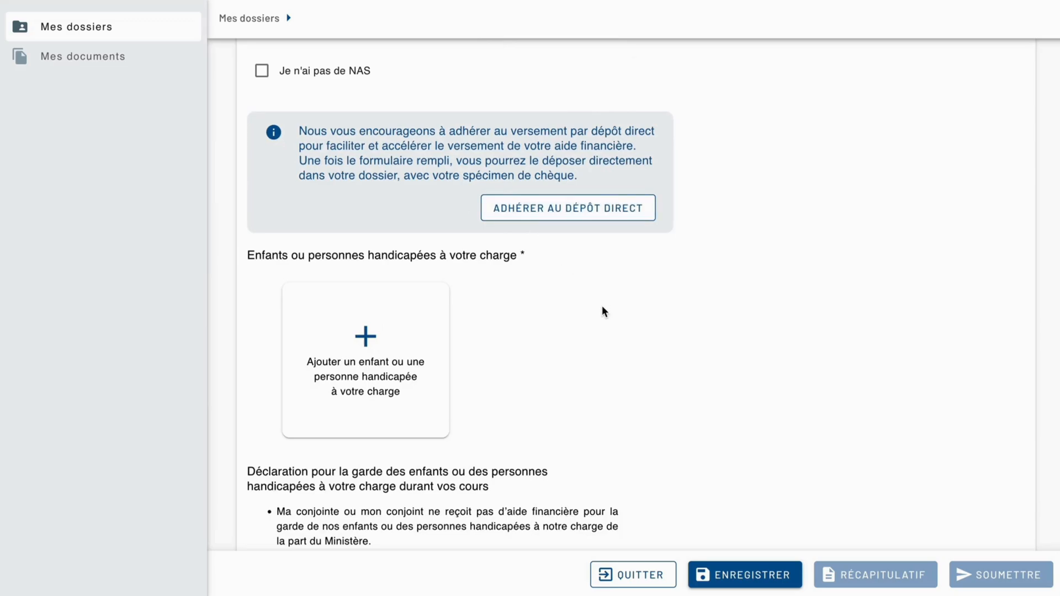
click(365, 337)
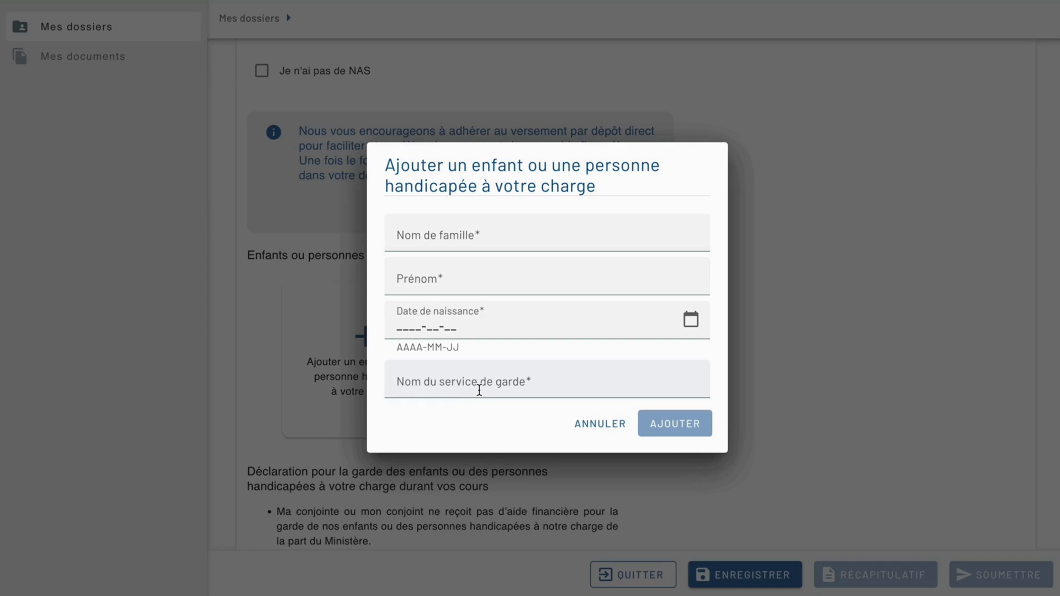
click(607, 426)
Review the declaration on the care of children or disabled dependants during courses, down to its confirmation checkbox.
scroll(607, 428, down, 6)
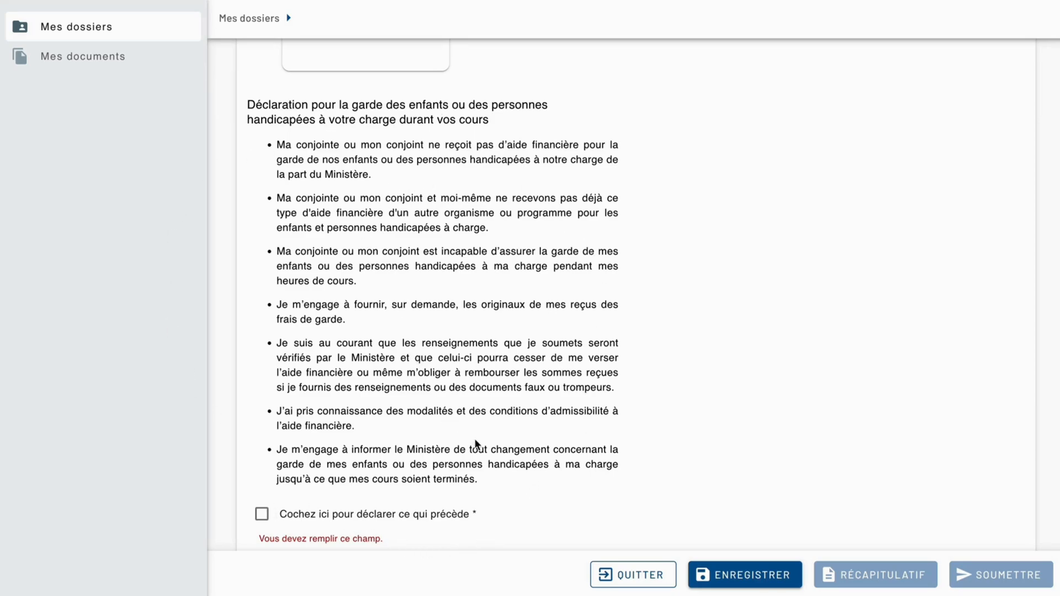
scroll(475, 440, down, 1)
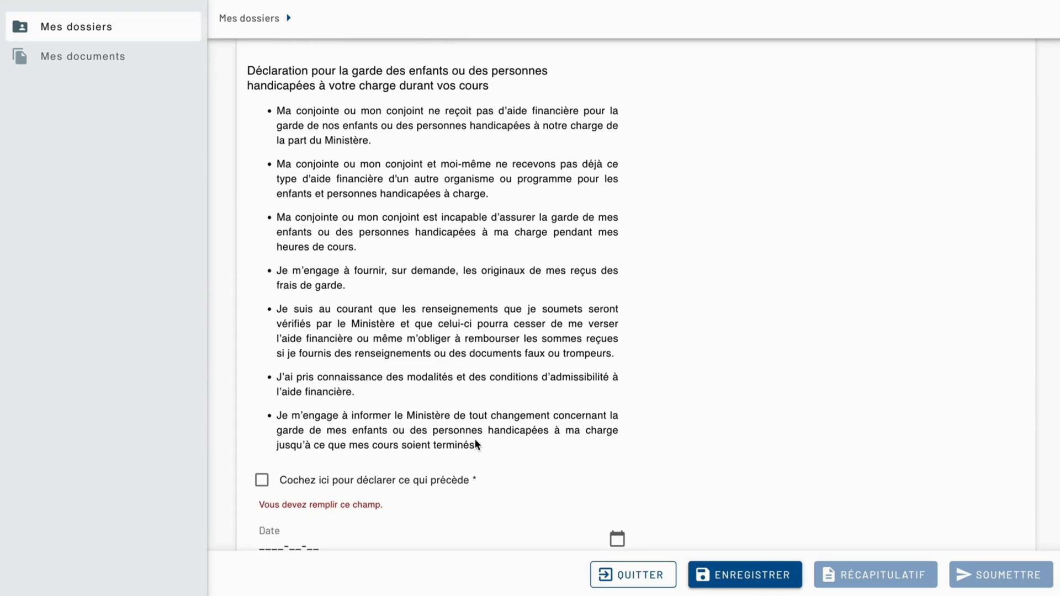
click(274, 482)
scroll(274, 481, down, 3)
Answer Non to requesting financial aid for the care of children or disabled dependants and collapse the section.
scroll(274, 482, up, 12)
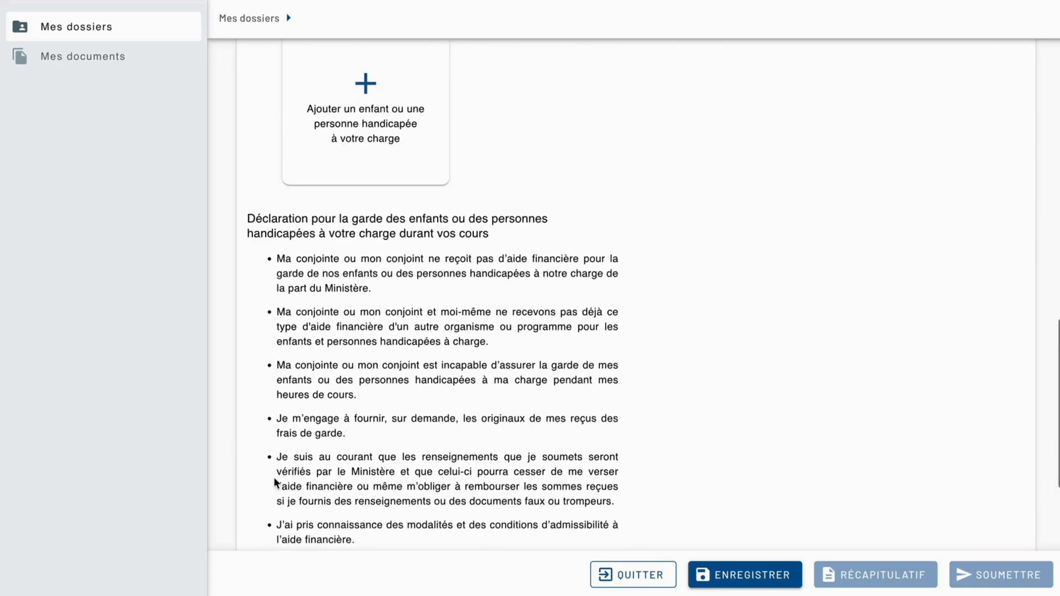
scroll(273, 476, up, 3)
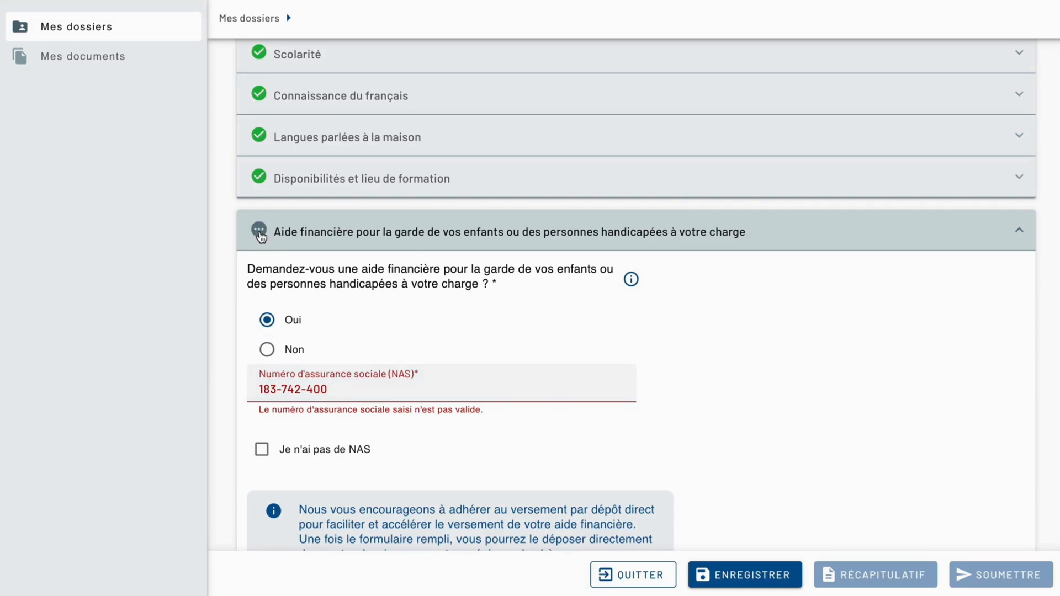
click(273, 354)
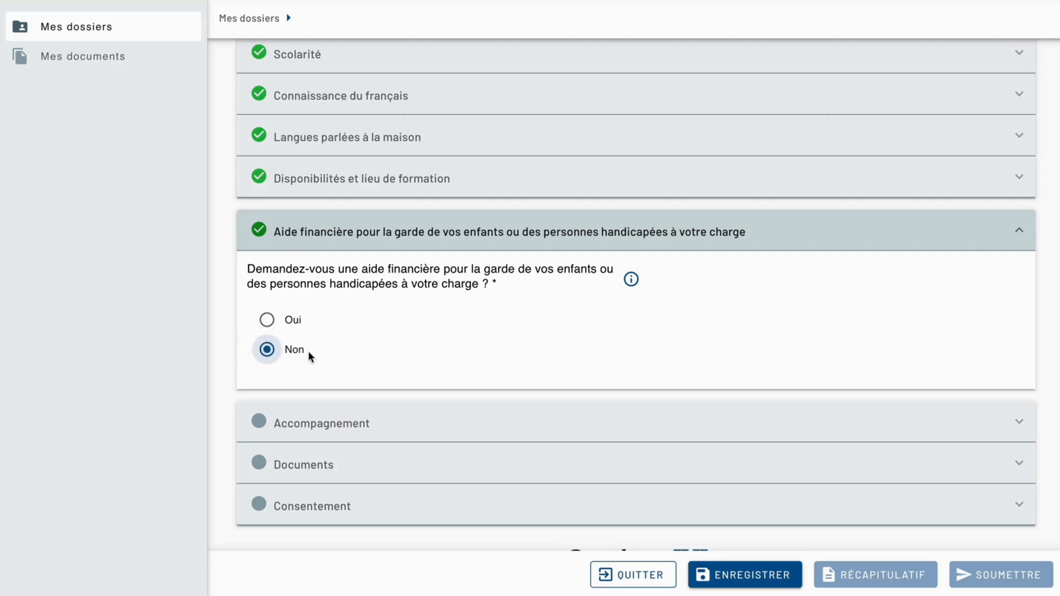
click(325, 233)
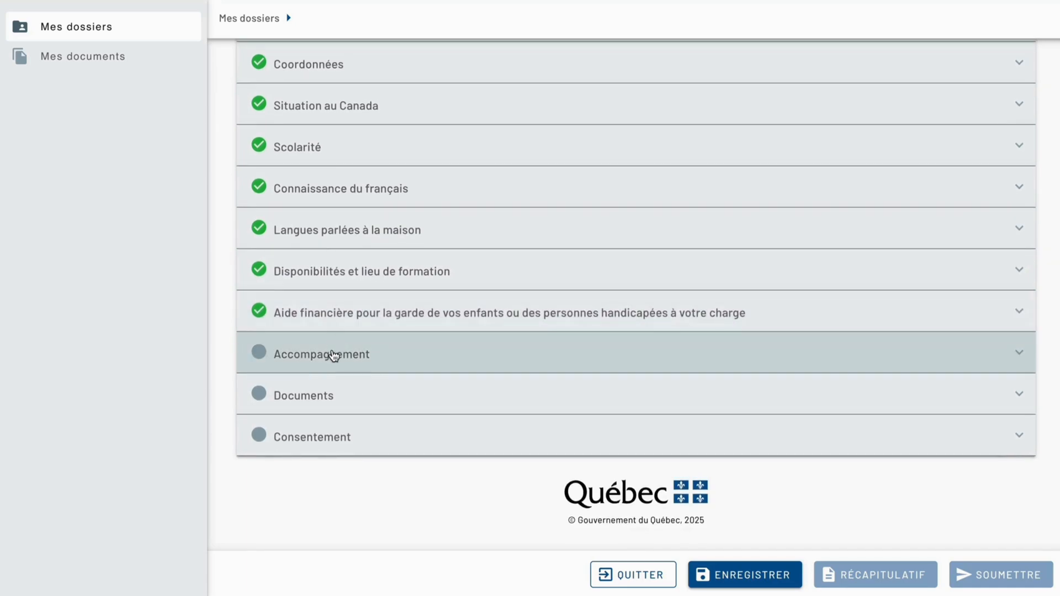
In the Accompagnement section, try Oui to see the region choices, settle on Non as the answer and collapse the section.
click(333, 355)
scroll(340, 364, down, 2)
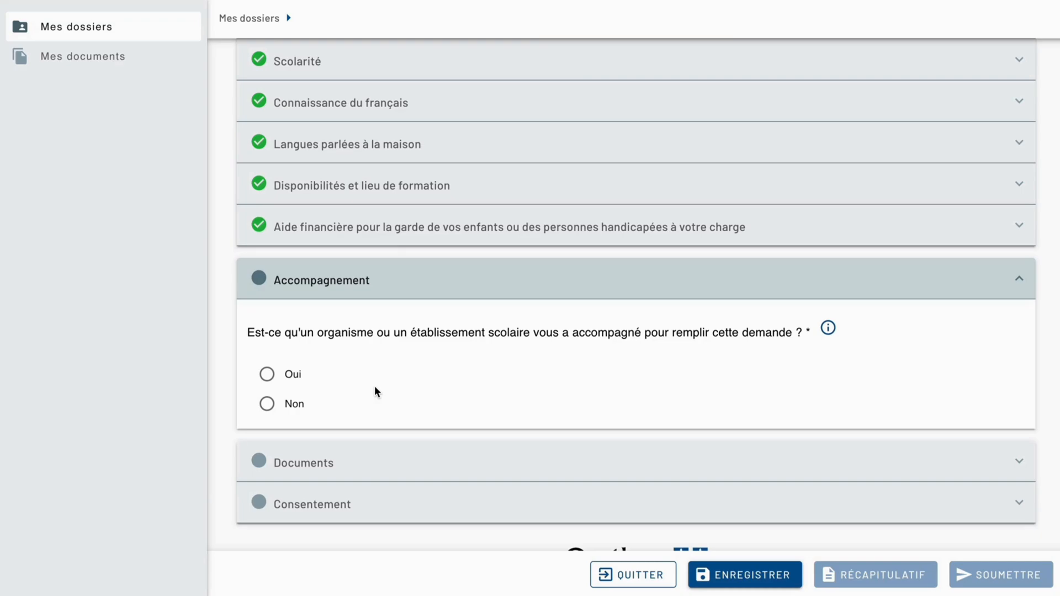
click(267, 376)
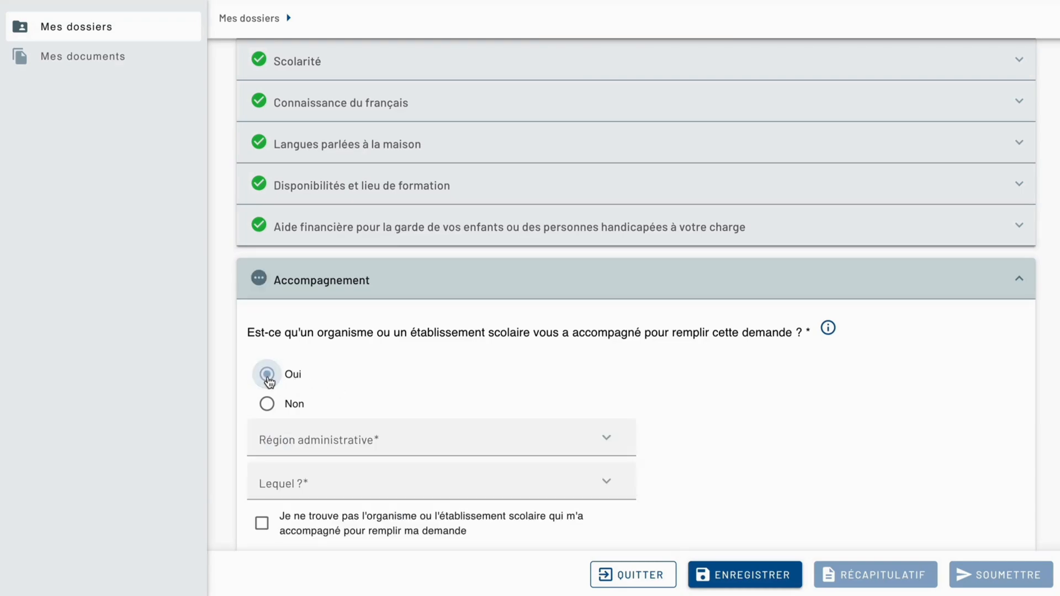
click(327, 425)
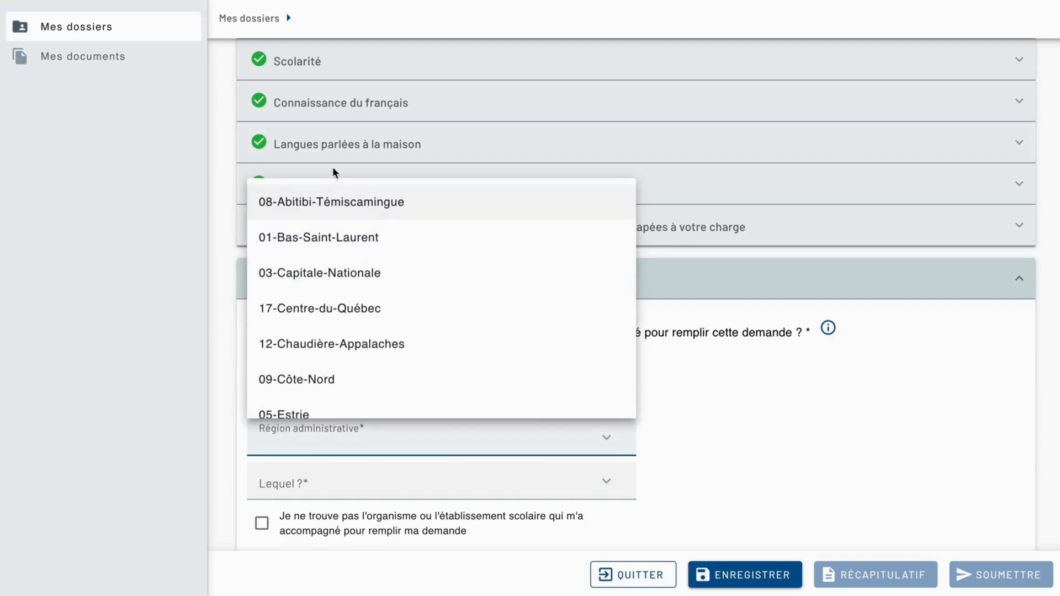
click(737, 482)
click(268, 406)
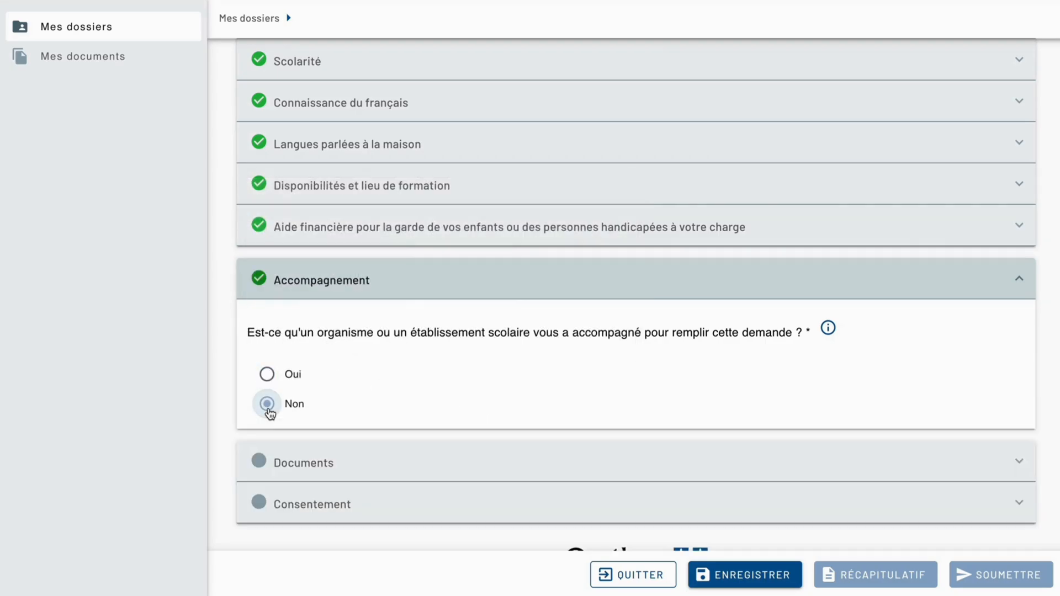
click(335, 287)
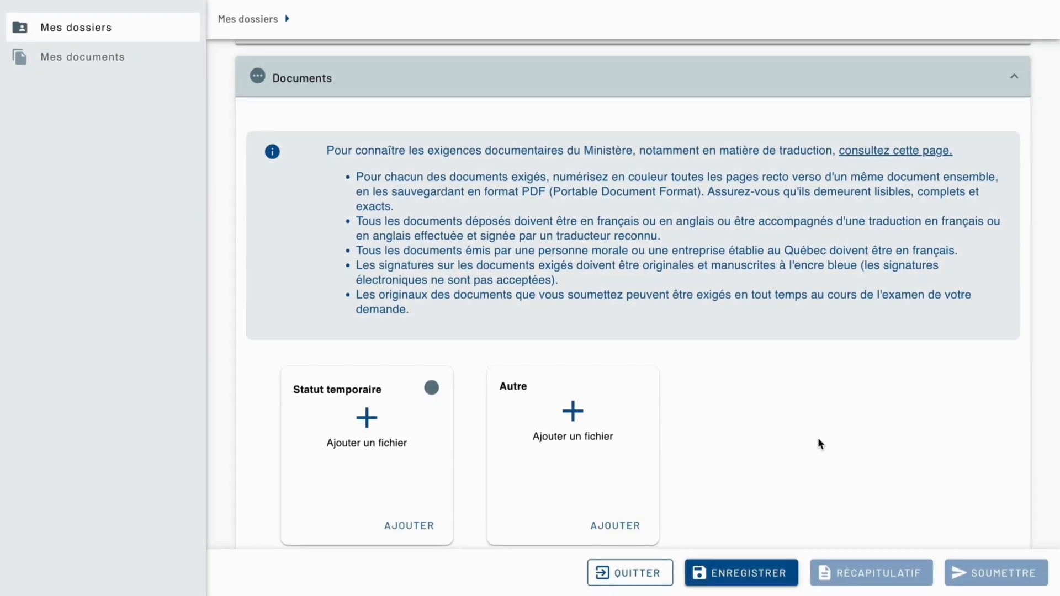
Examine the Documents section's file requirements and the Statut temporaire and Autre document categories.
scroll(412, 302, down, 2)
scroll(413, 301, up, 3)
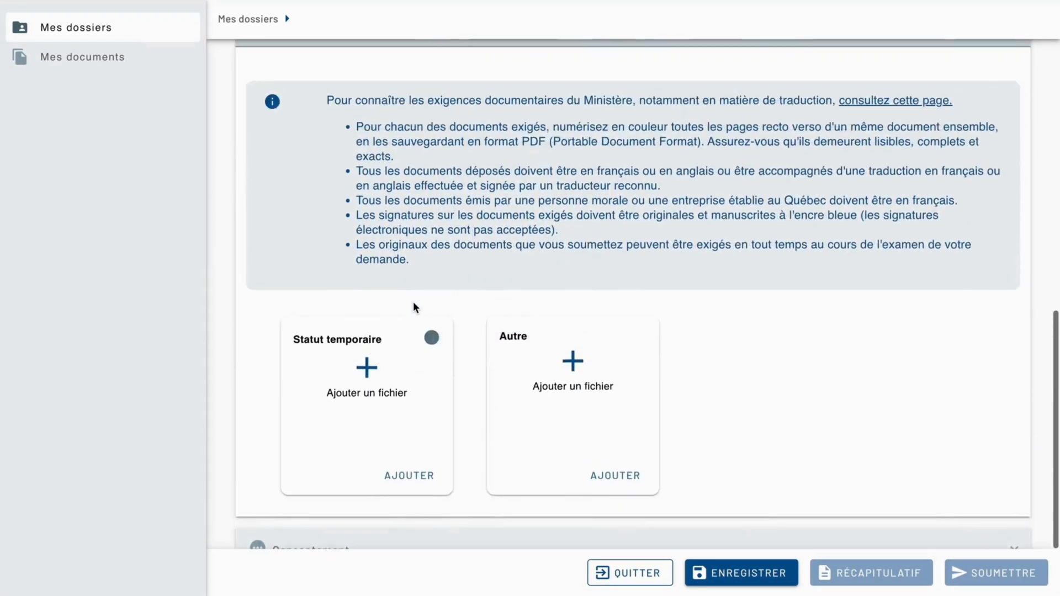
scroll(413, 302, down, 1)
scroll(370, 207, down, 3)
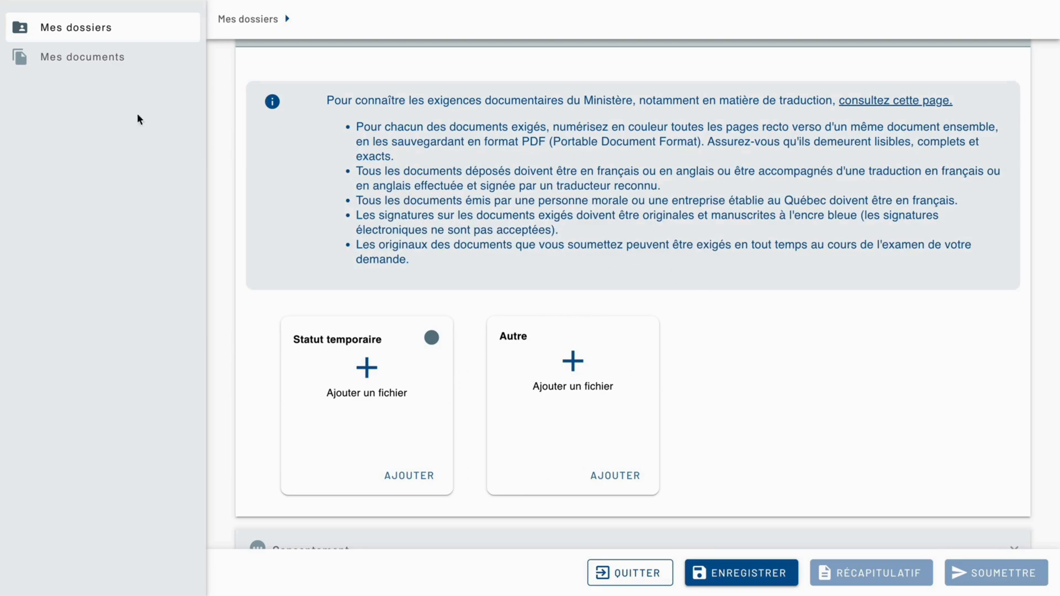
scroll(432, 385, up, 1)
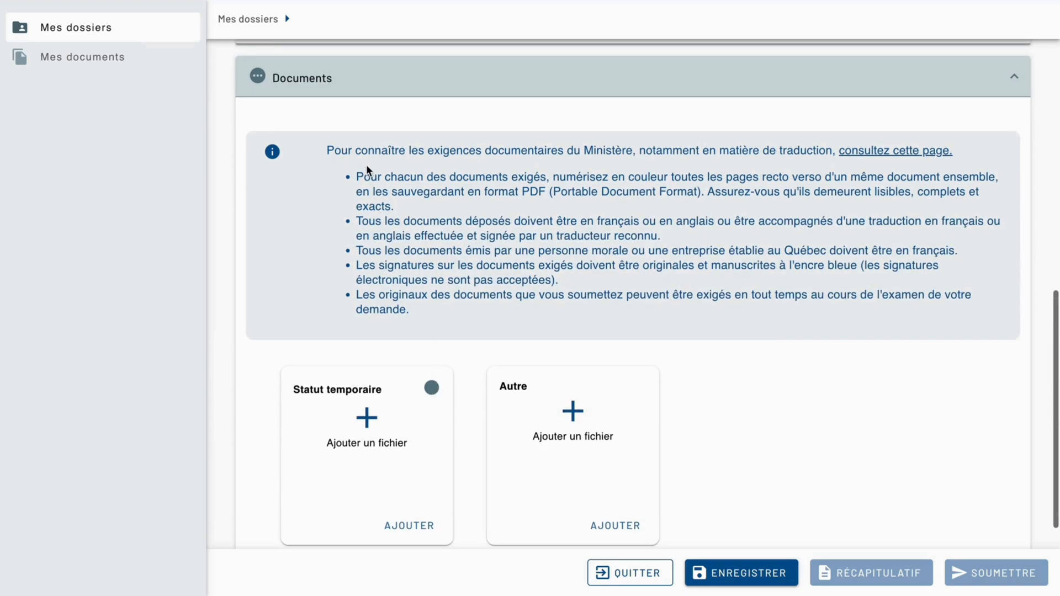
scroll(362, 309, down, 1)
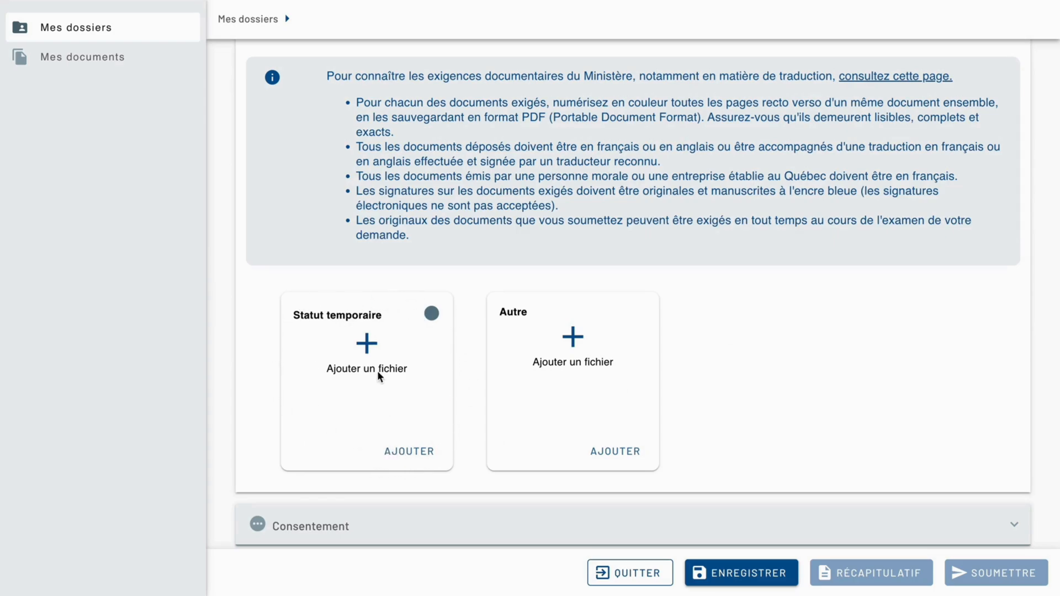
Attach ET - Permis de travail.pdf from Téléchargements to the Statut temporaire category, with the description "Permis de travail".
click(366, 341)
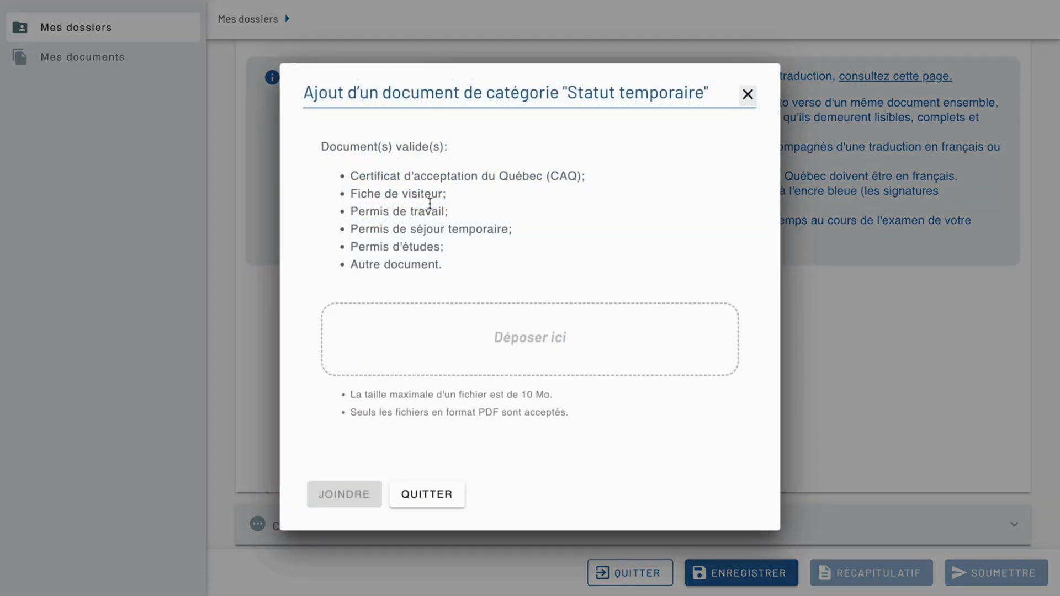
click(464, 338)
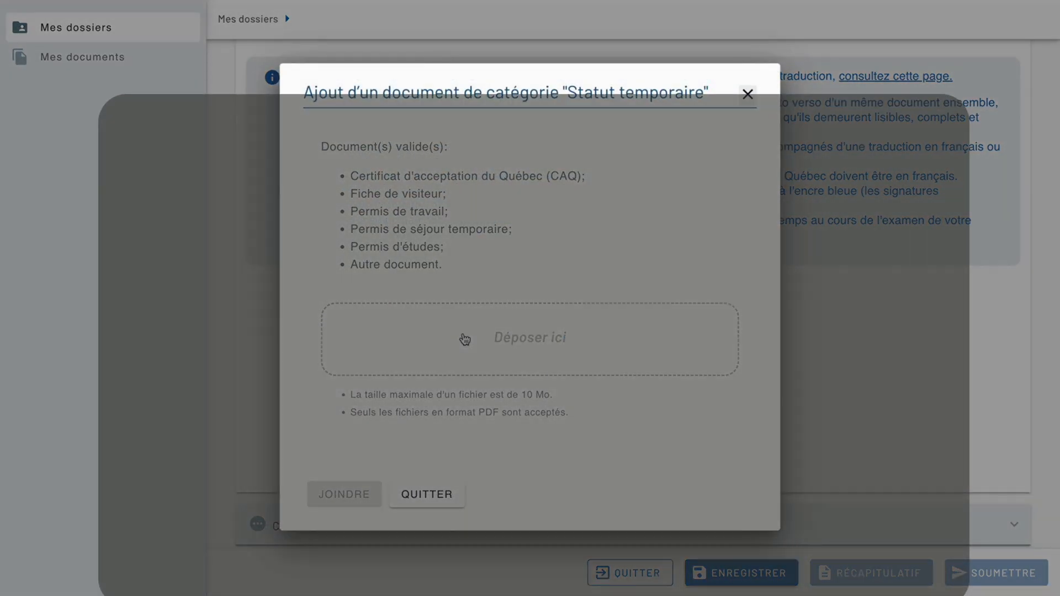
click(361, 35)
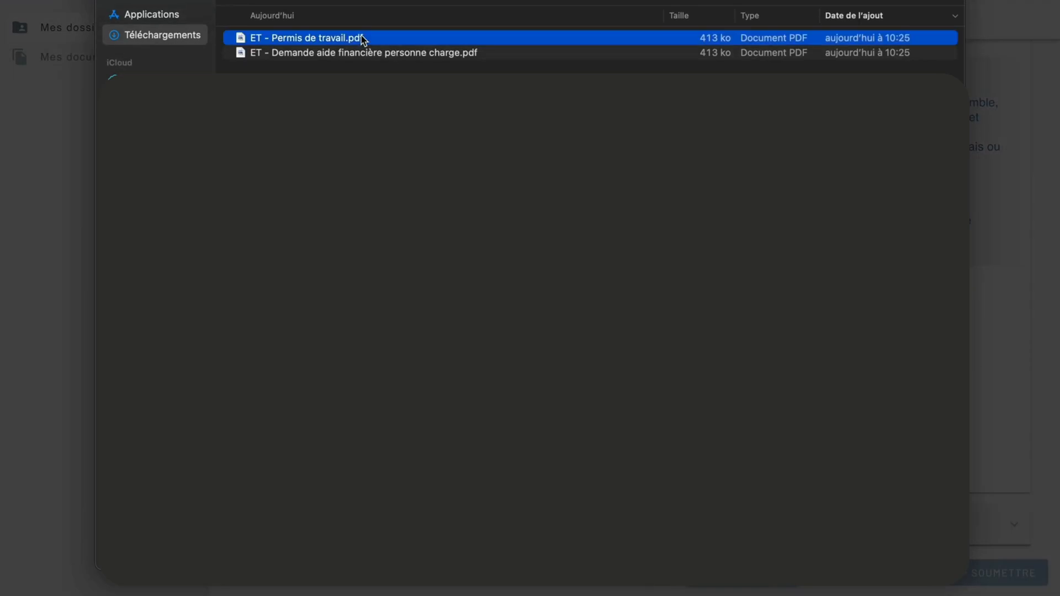
double_click(361, 35)
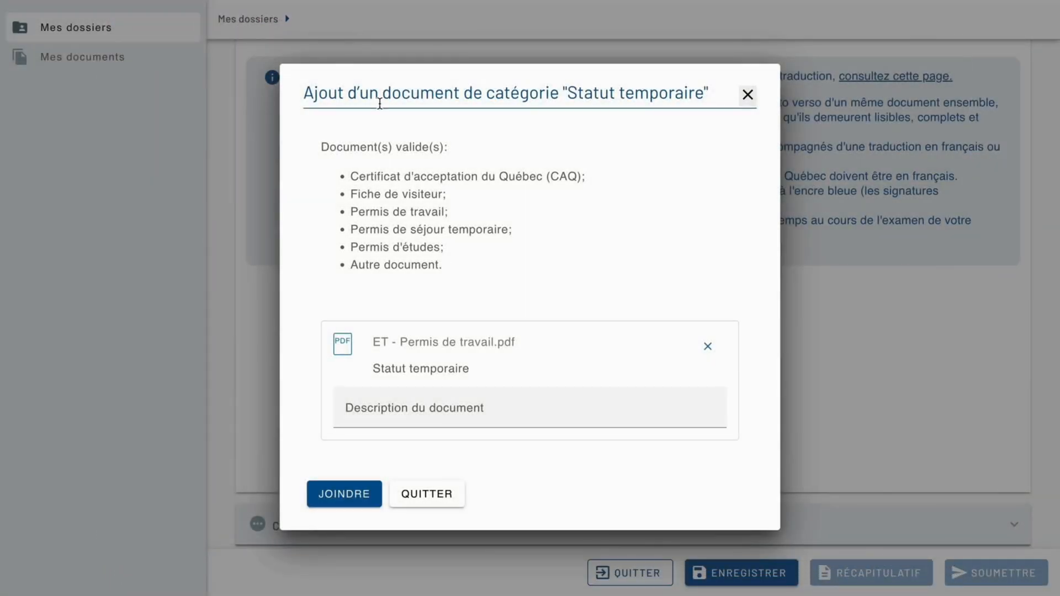
click(390, 397)
text(Permis de trava)
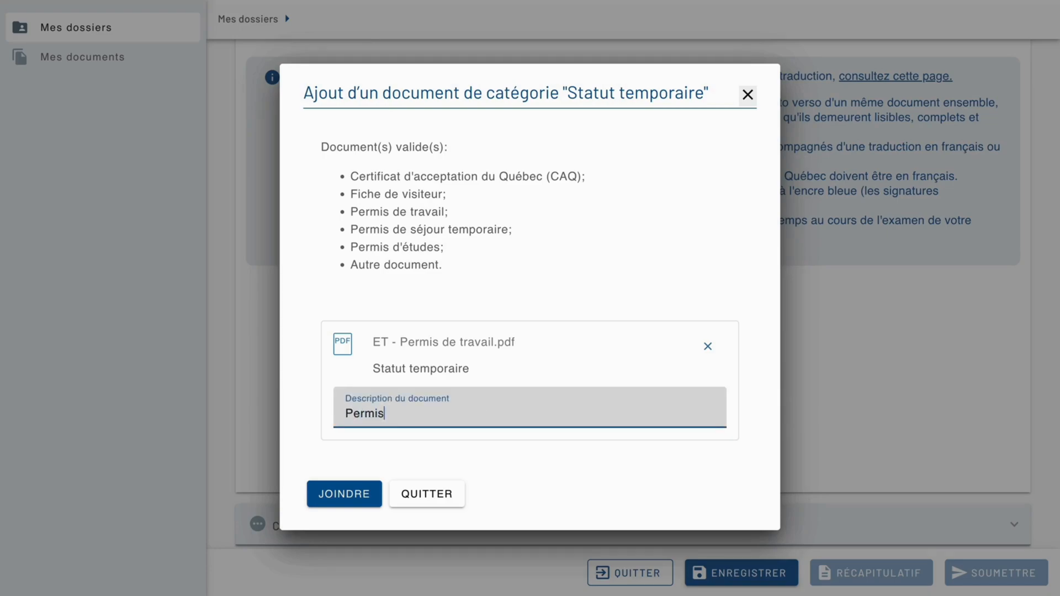
text(il)
click(368, 494)
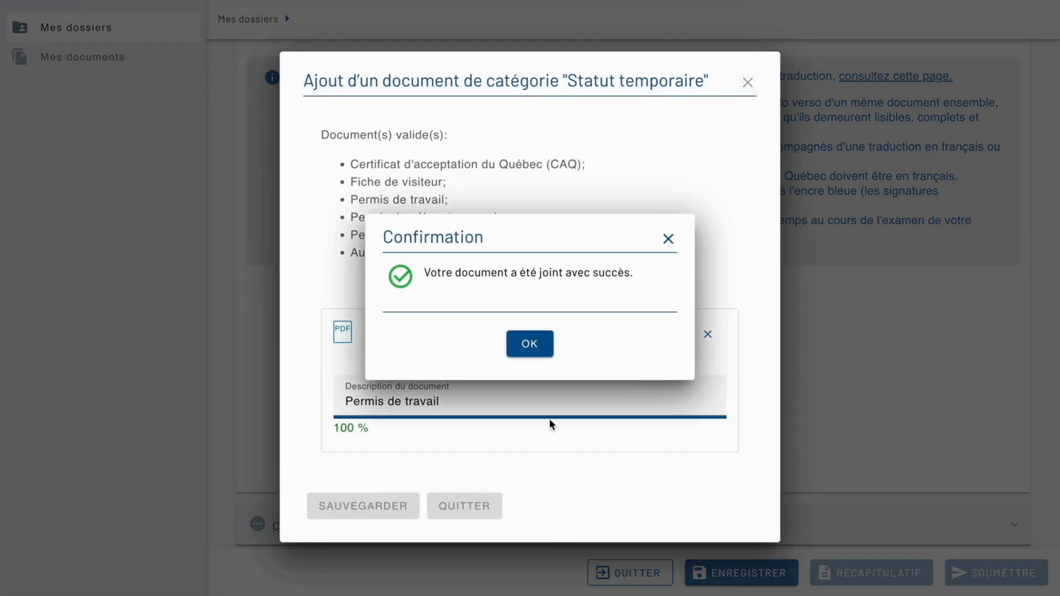
click(538, 348)
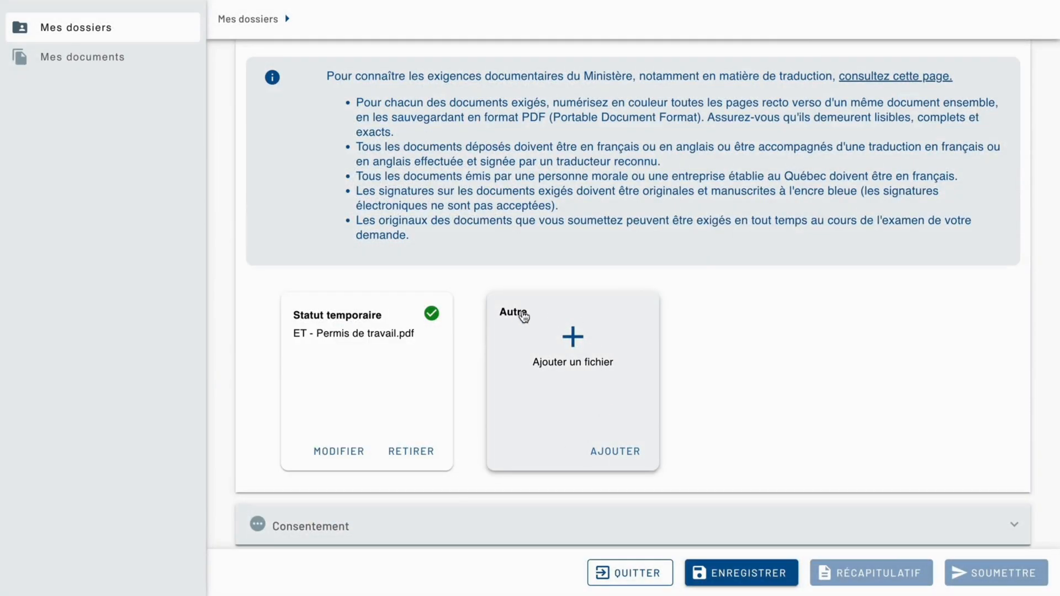
click(601, 358)
click(577, 310)
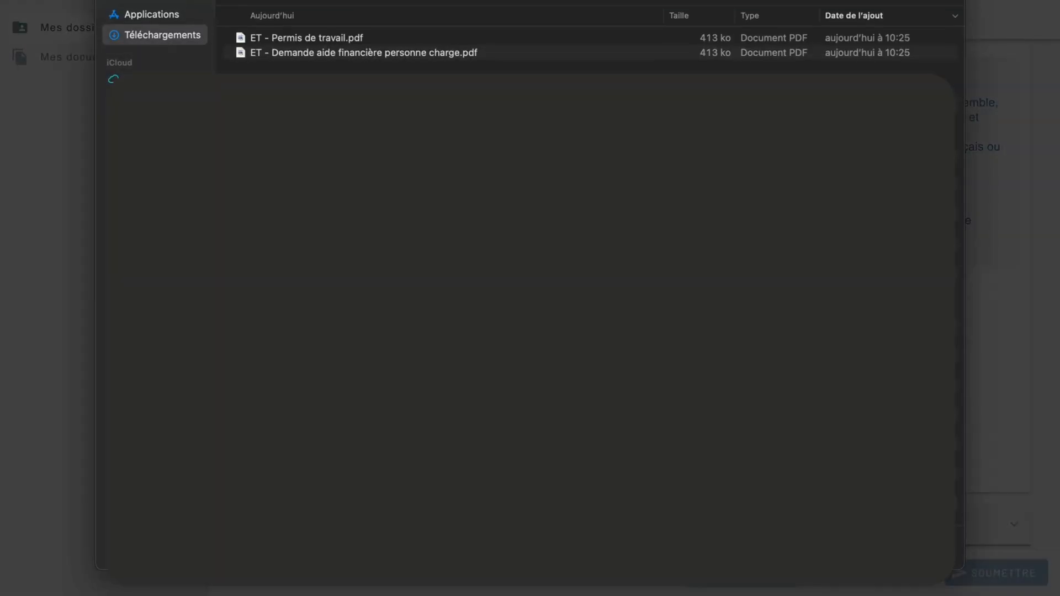
click(423, 54)
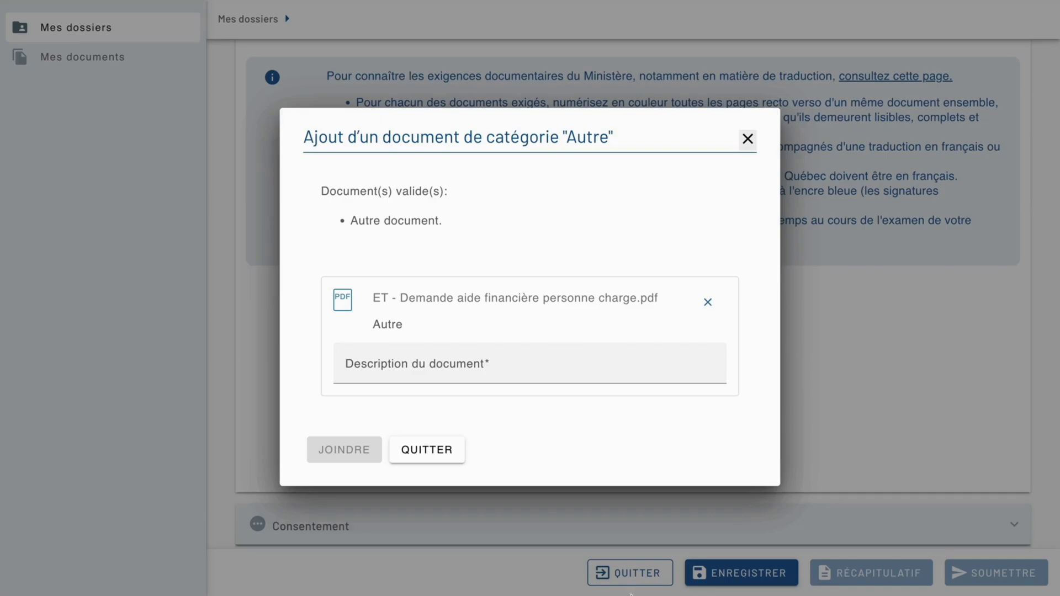
click(513, 364)
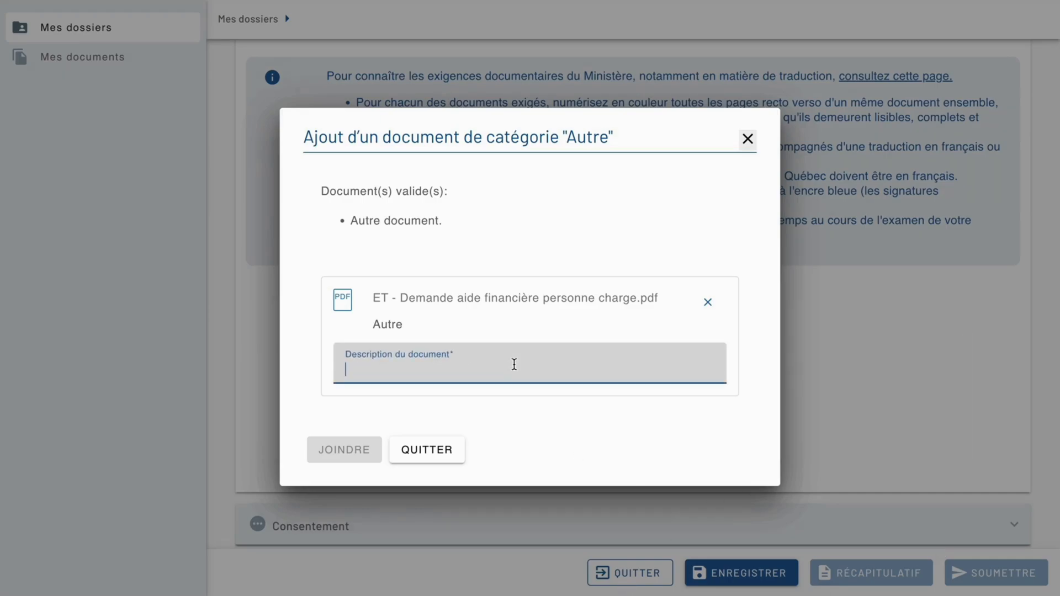
click(440, 451)
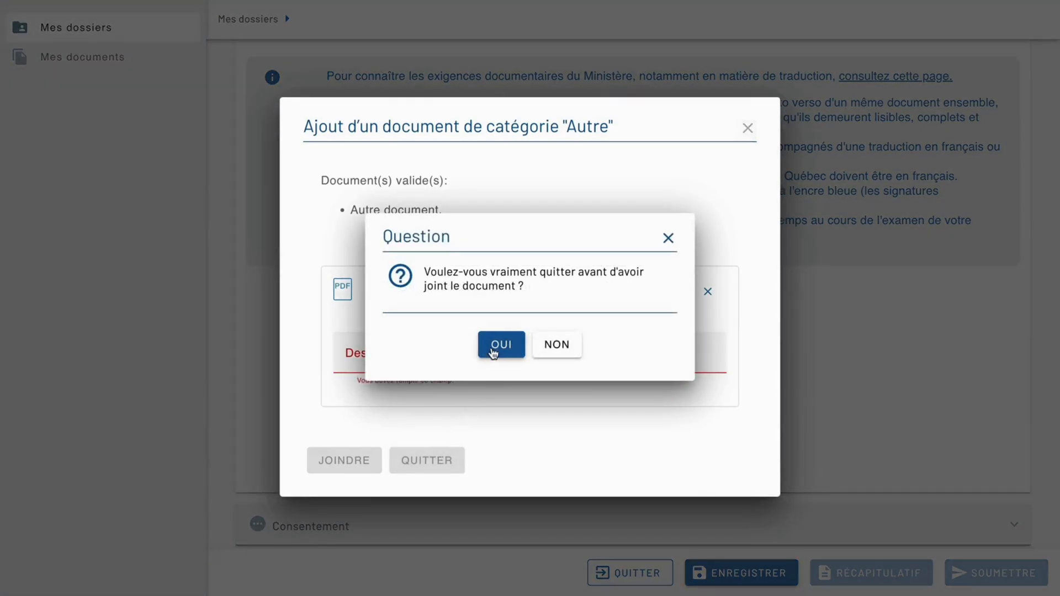
click(500, 345)
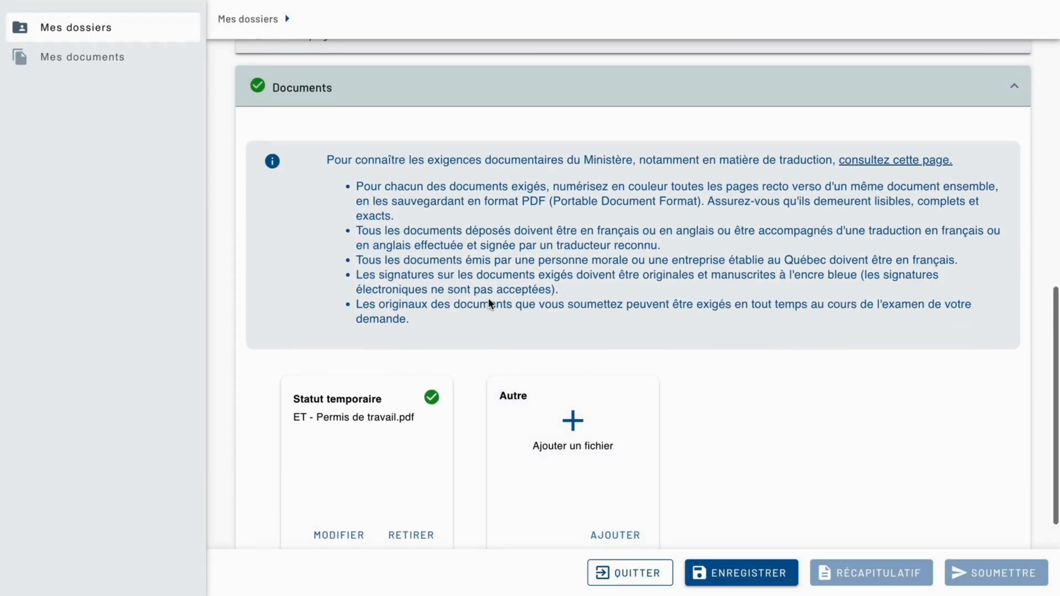
Collapse the Documents section and accept the declaration in the Consentement section, closing that section as well.
click(483, 81)
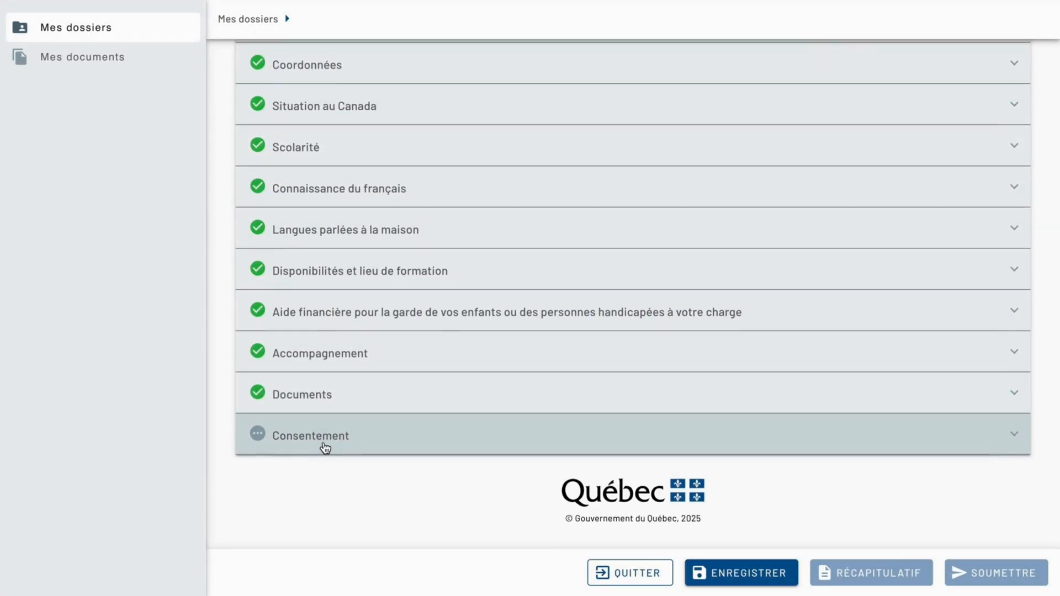
click(325, 447)
scroll(324, 446, down, 1)
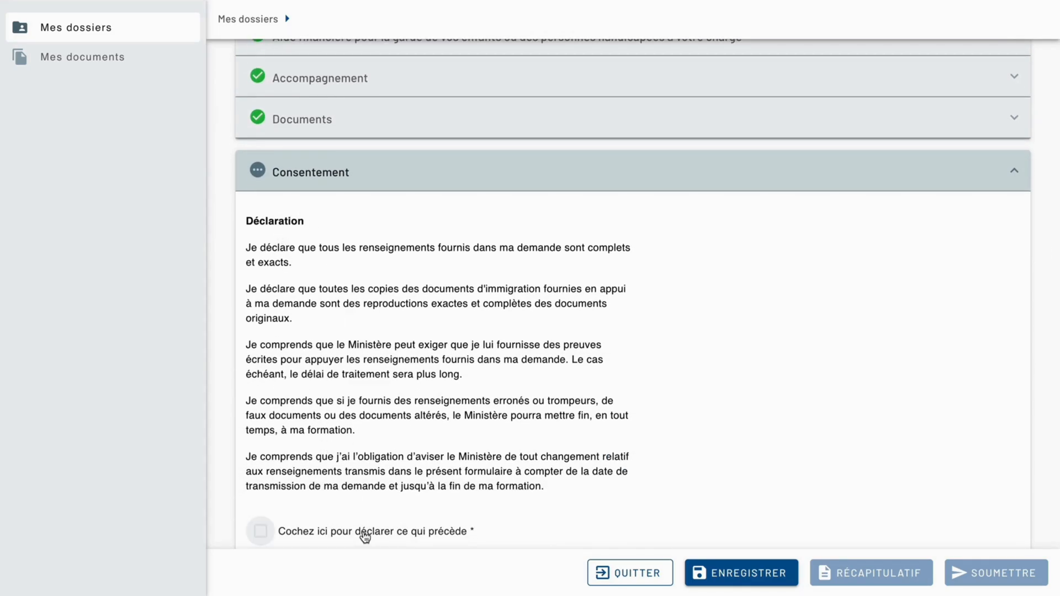
scroll(364, 536, down, 2)
click(262, 440)
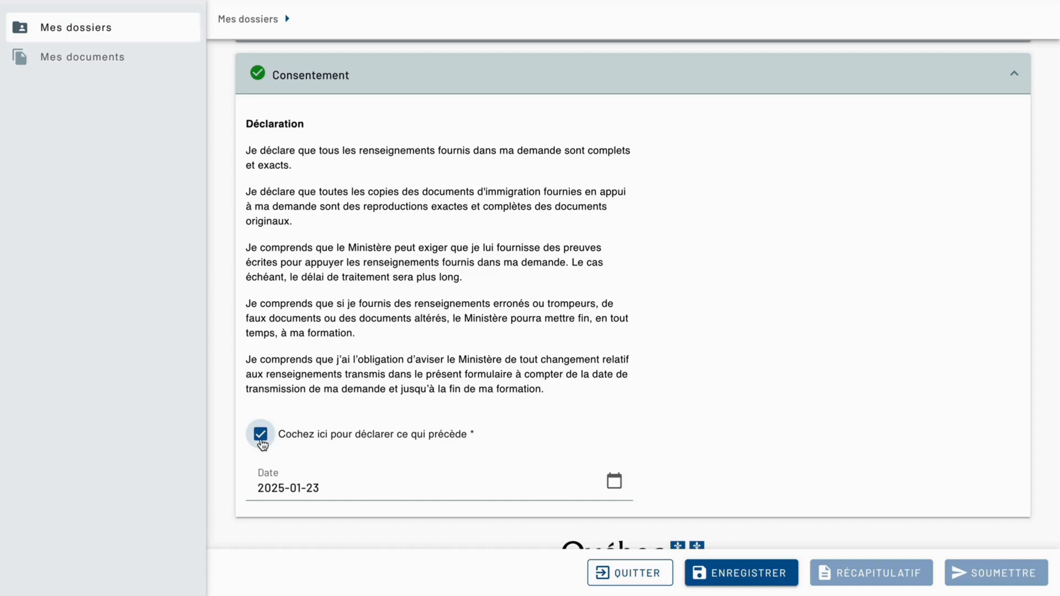
scroll(262, 442, down, 1)
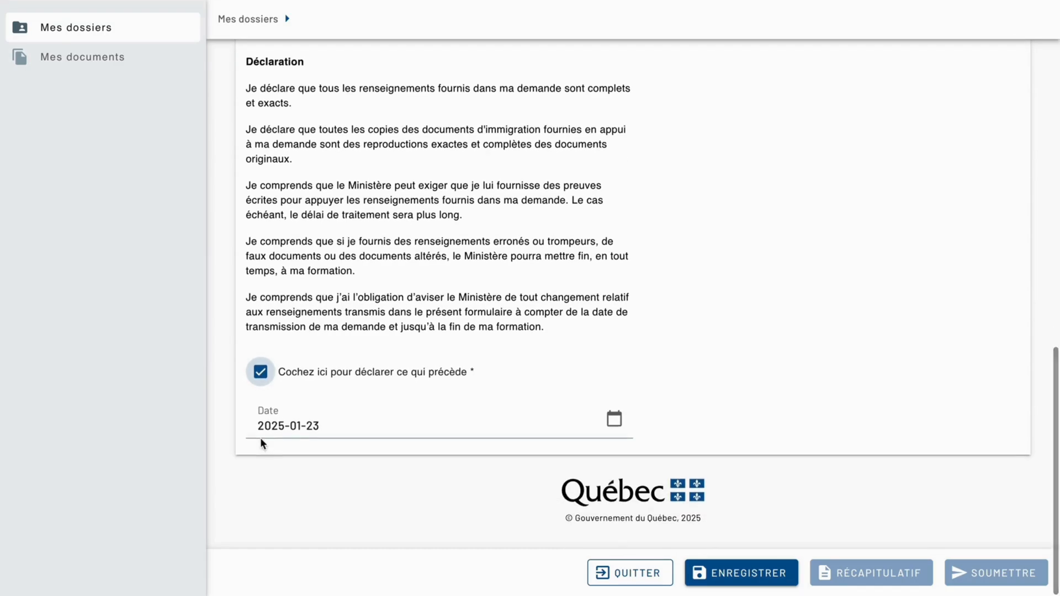
scroll(324, 161, up, 2)
click(329, 131)
Check that every section of the admission request is complete and save the request.
scroll(329, 133, up, 4)
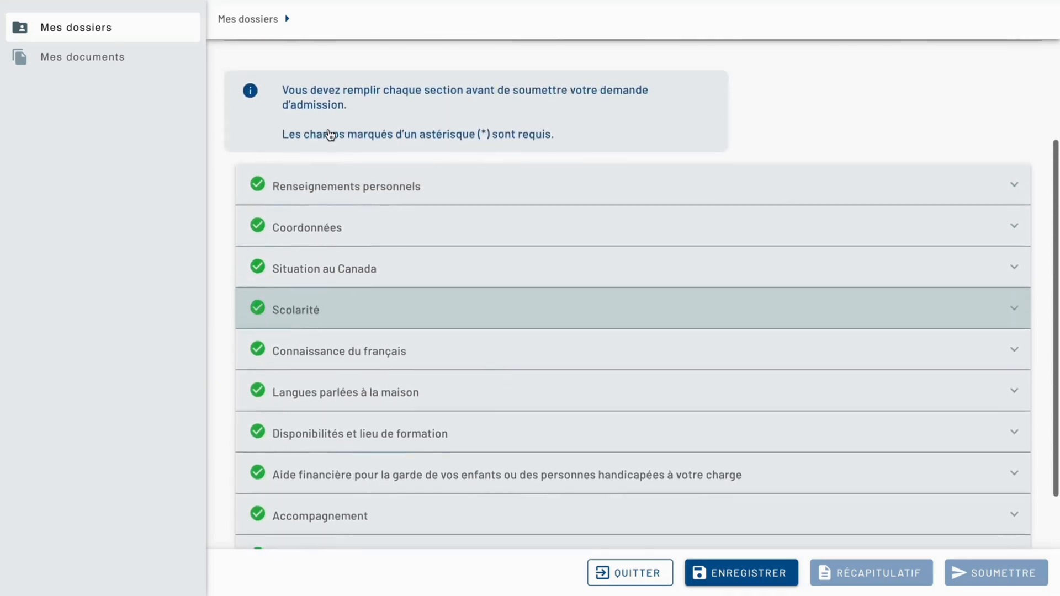
scroll(328, 128, down, 4)
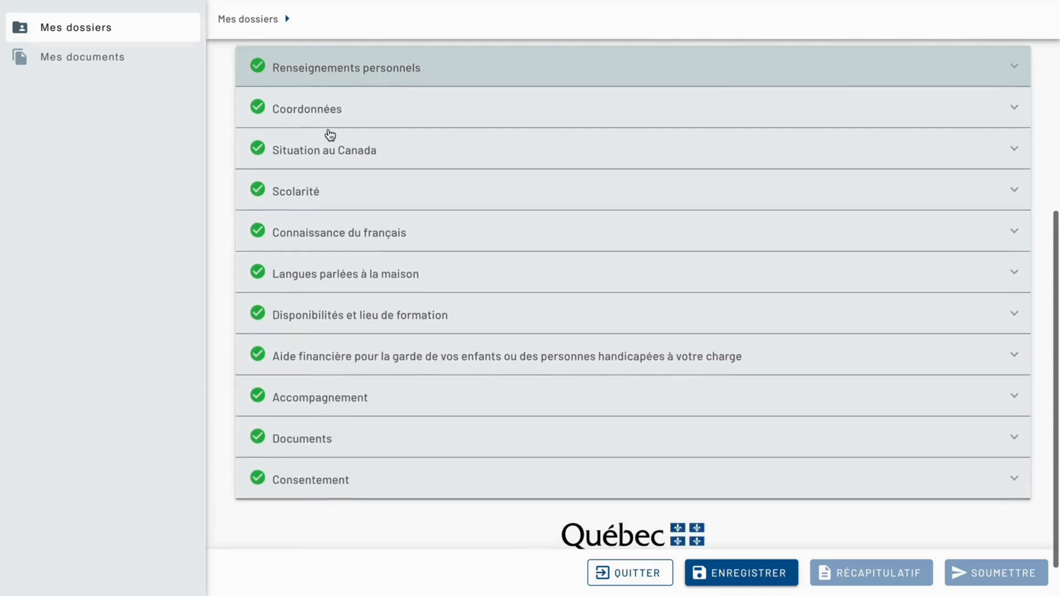
click(726, 572)
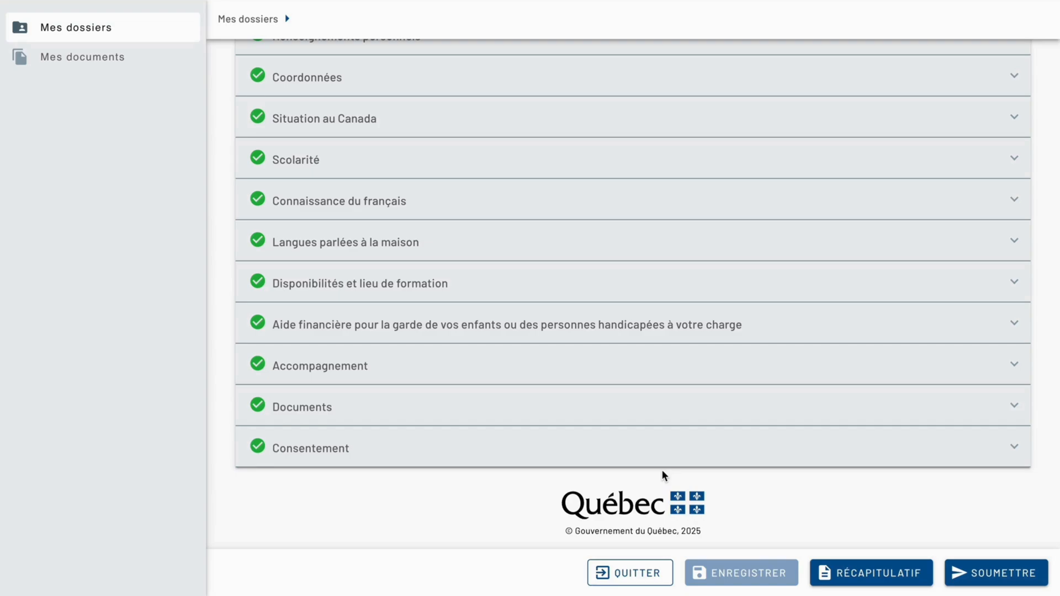
Review the recap of the information provided in the admission request and return to the request form.
click(821, 572)
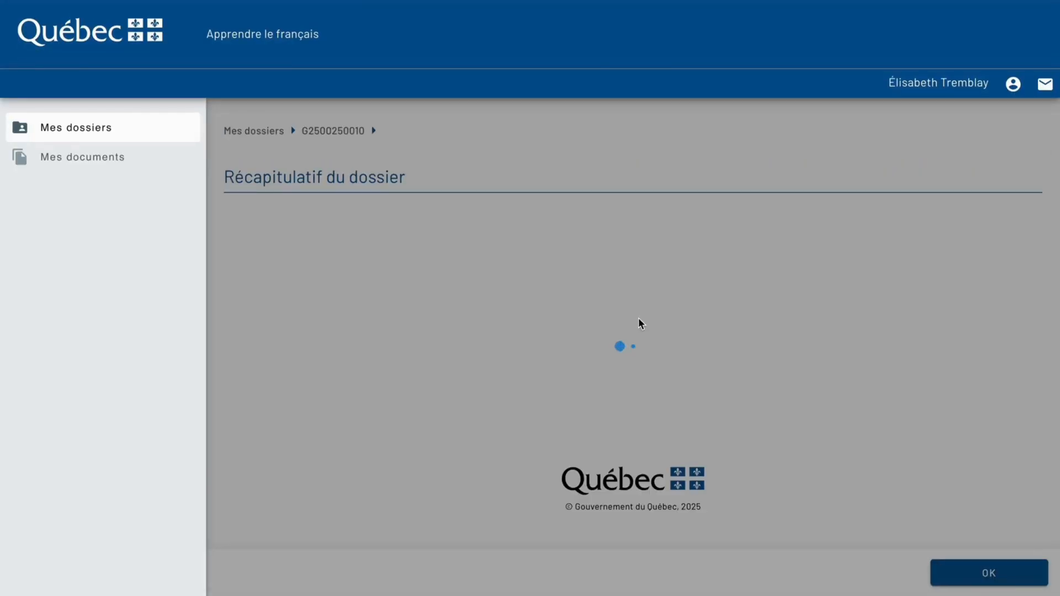
scroll(639, 323, down, 10)
scroll(639, 322, down, 15)
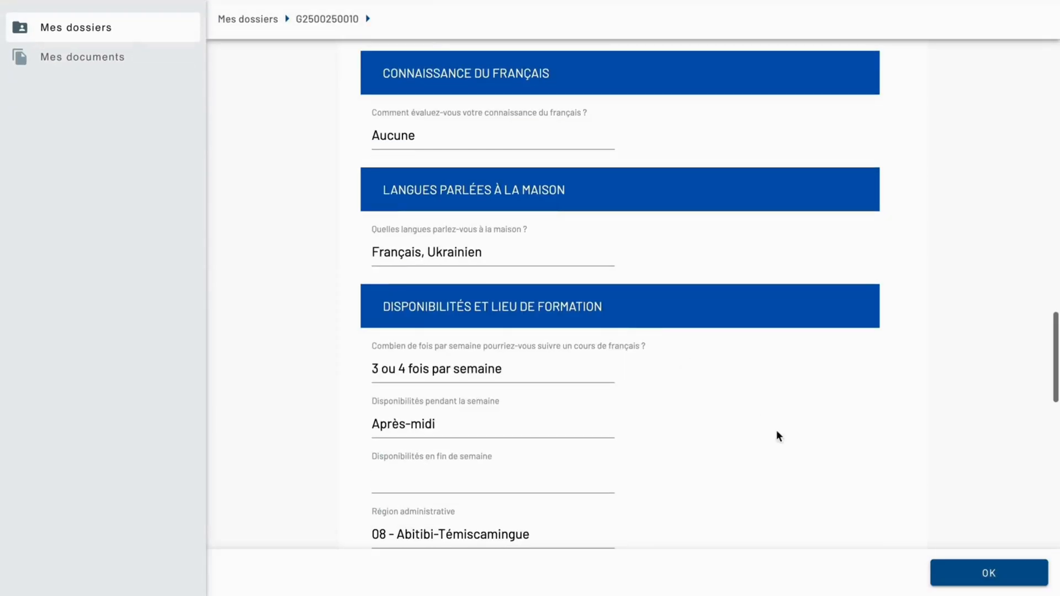
click(996, 577)
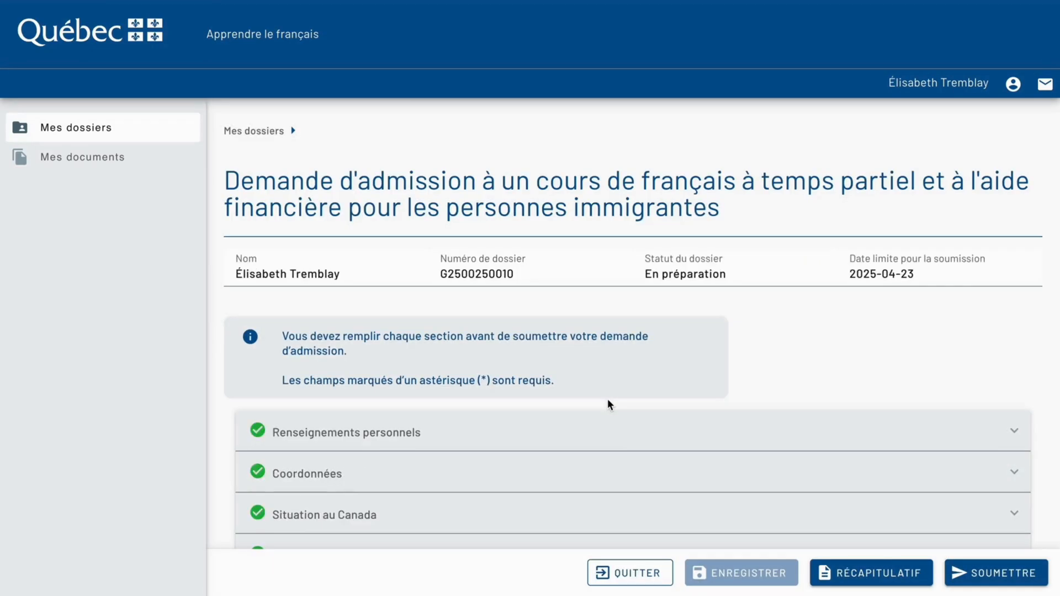
scroll(608, 402, down, 2)
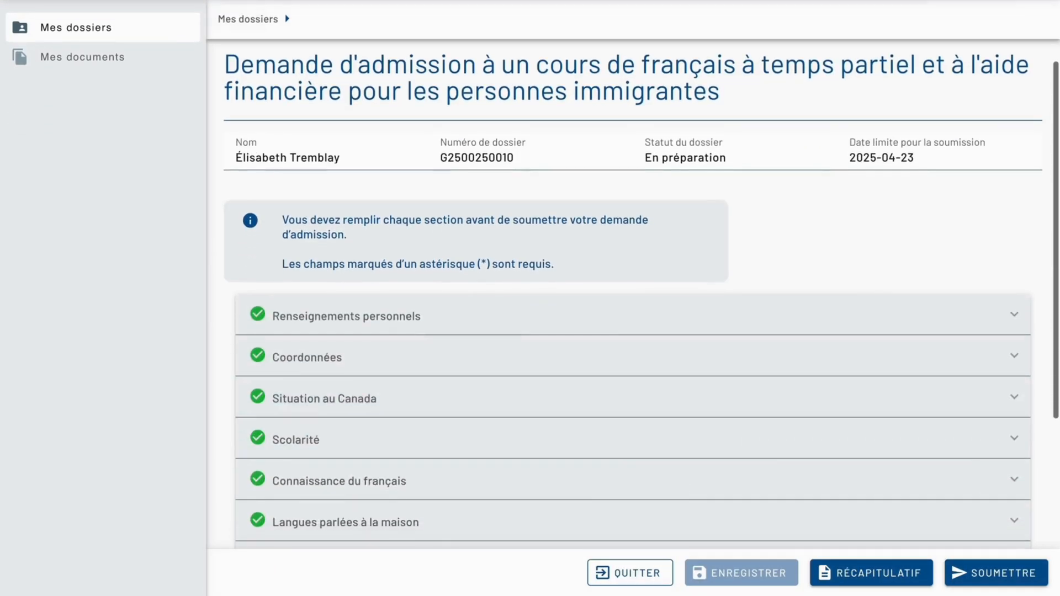
Advance the request's submission through Validation and Récapitulatif to the Soumettre stage, and cancel without submitting.
click(966, 576)
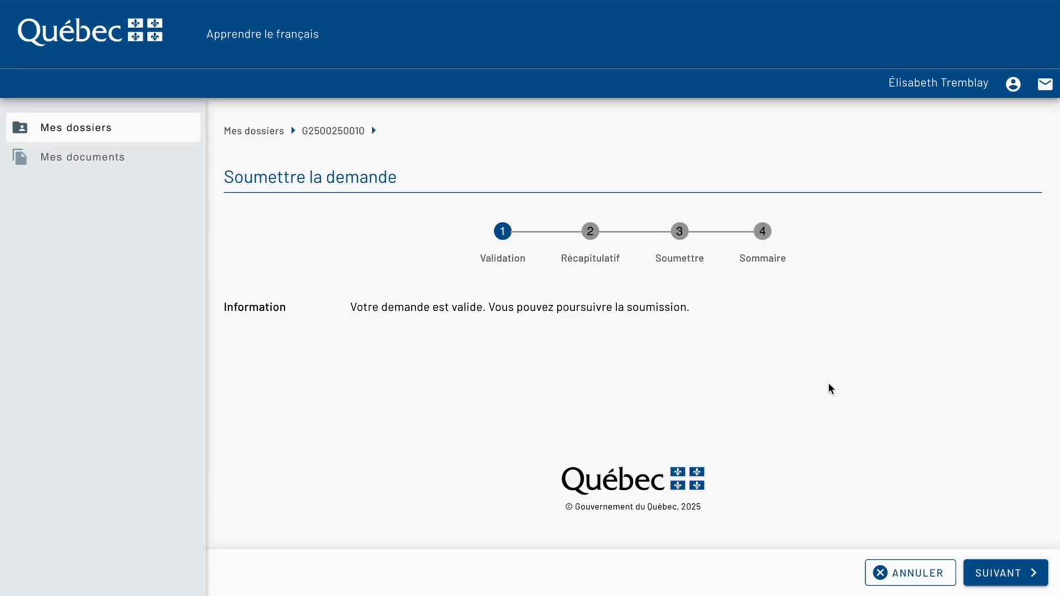
click(1021, 574)
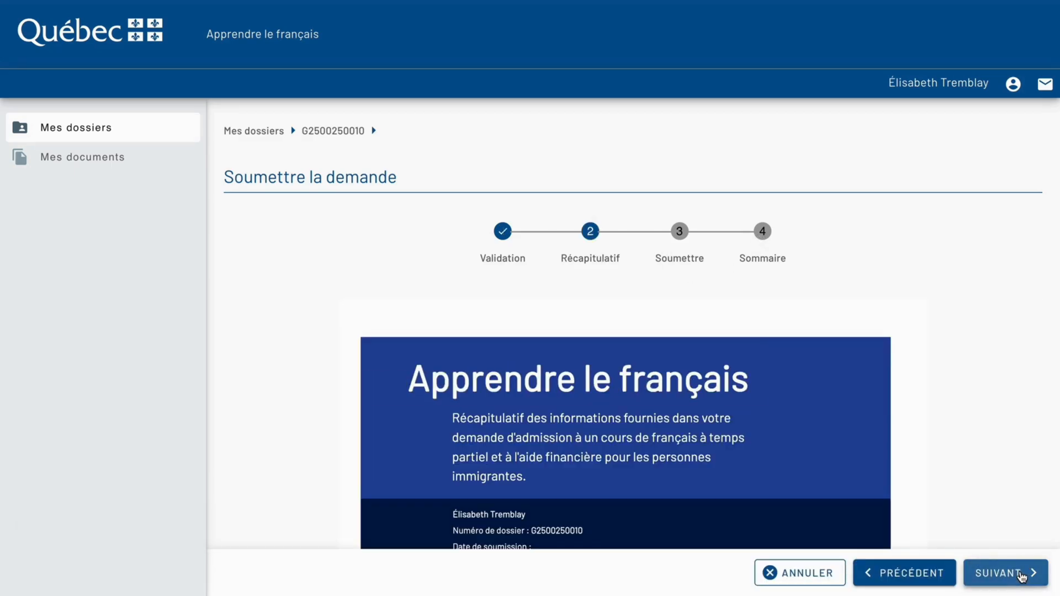
click(1021, 574)
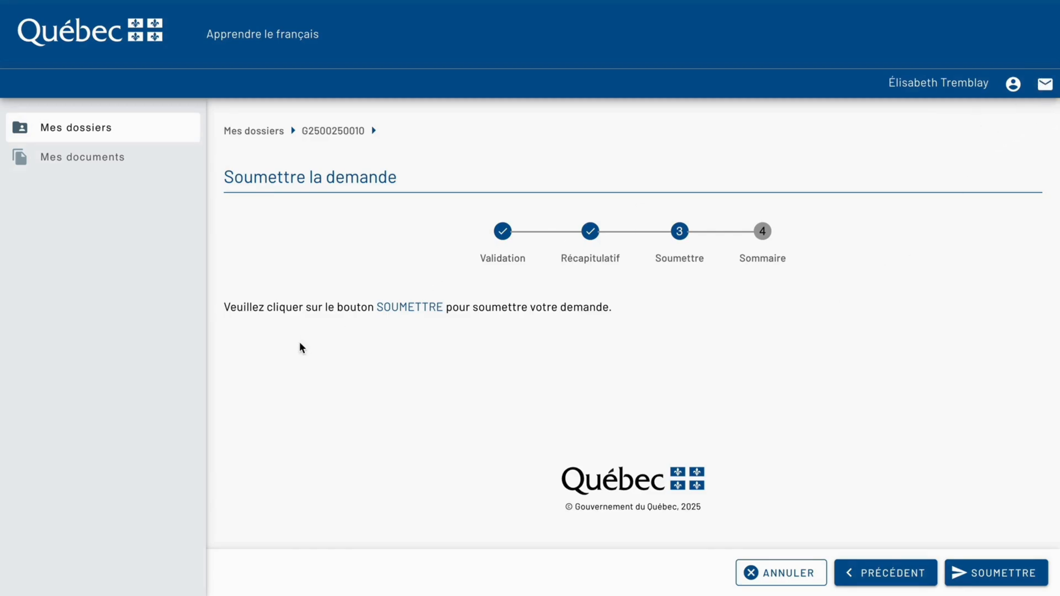
click(783, 574)
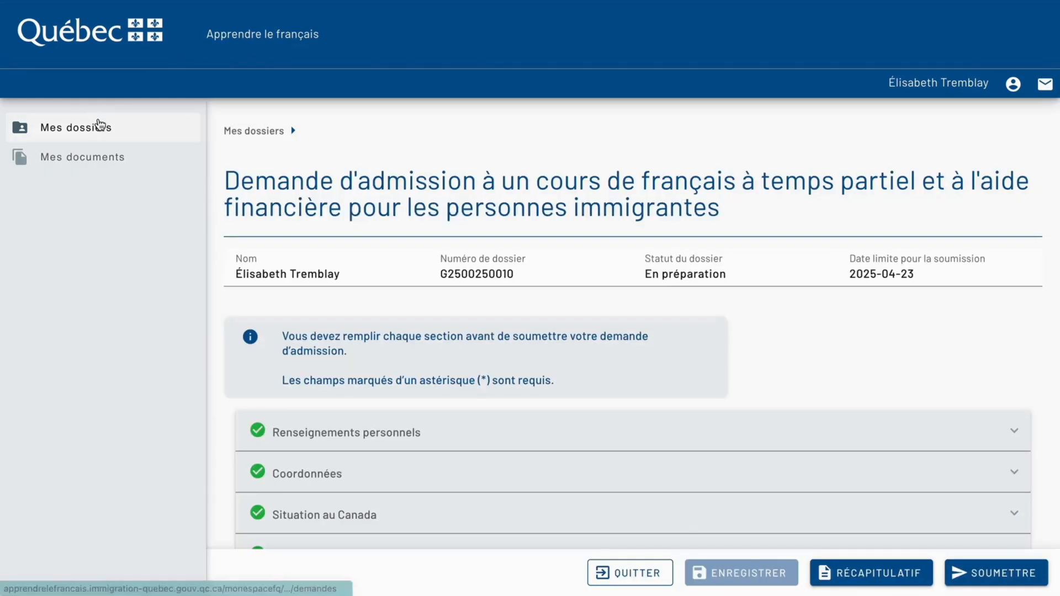
In Mes dossiers, examine the actions available for the admission request and its status and message columns.
click(100, 127)
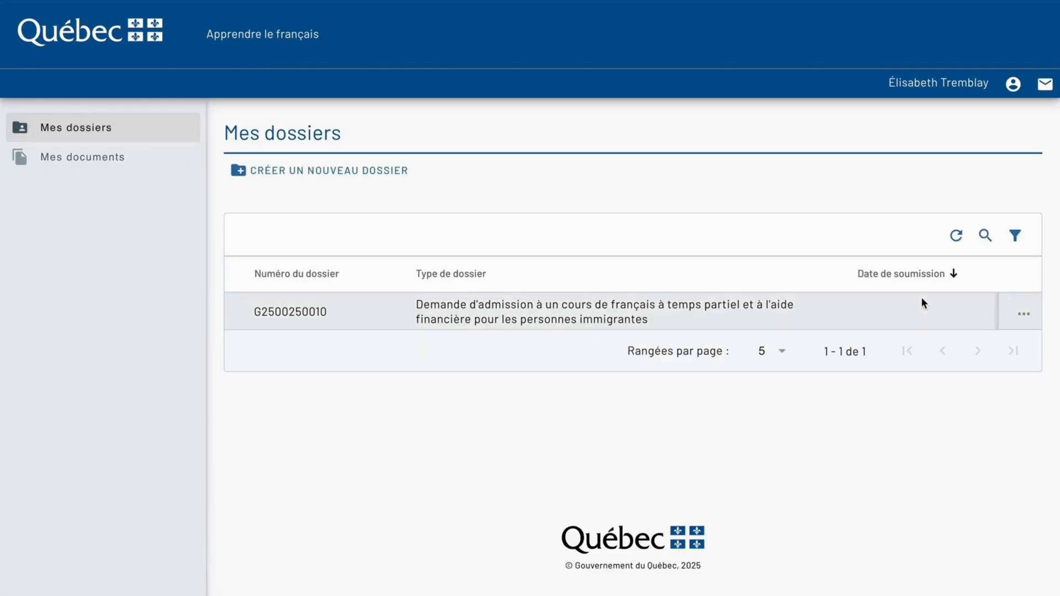
click(1023, 313)
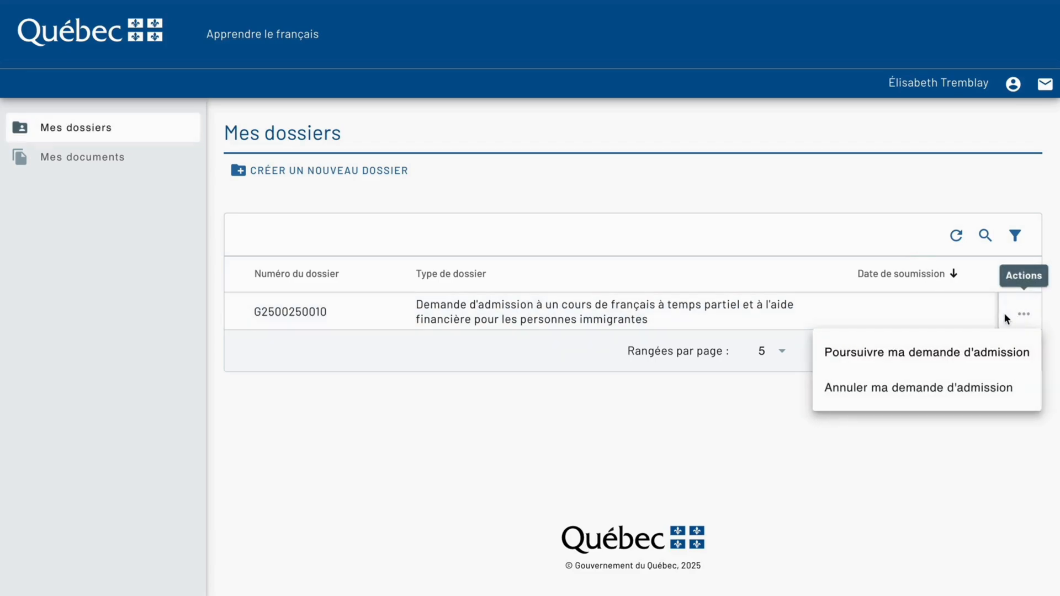
click(960, 318)
scroll(960, 312, right, 8)
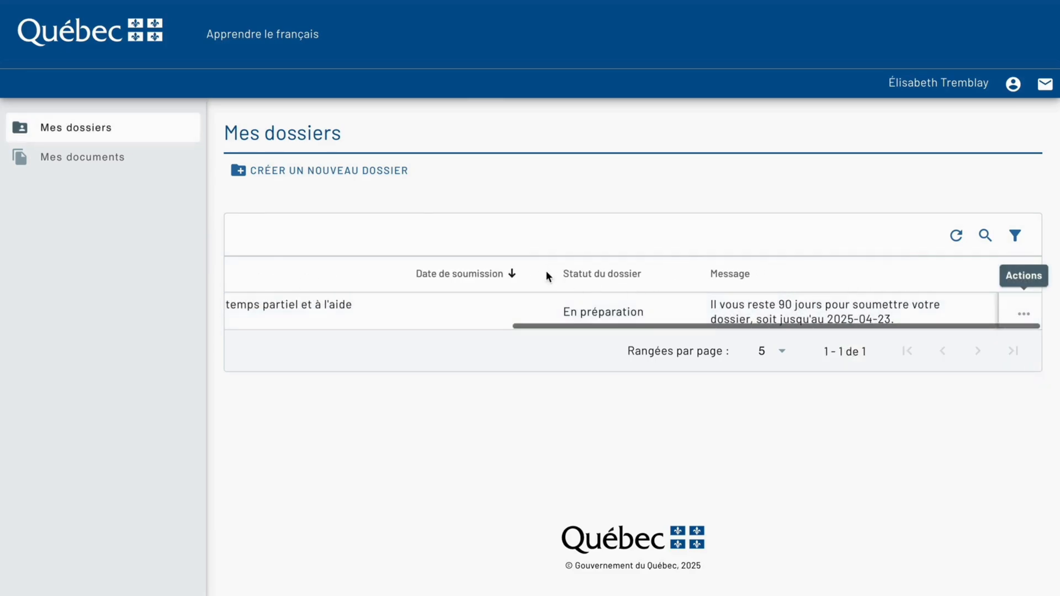